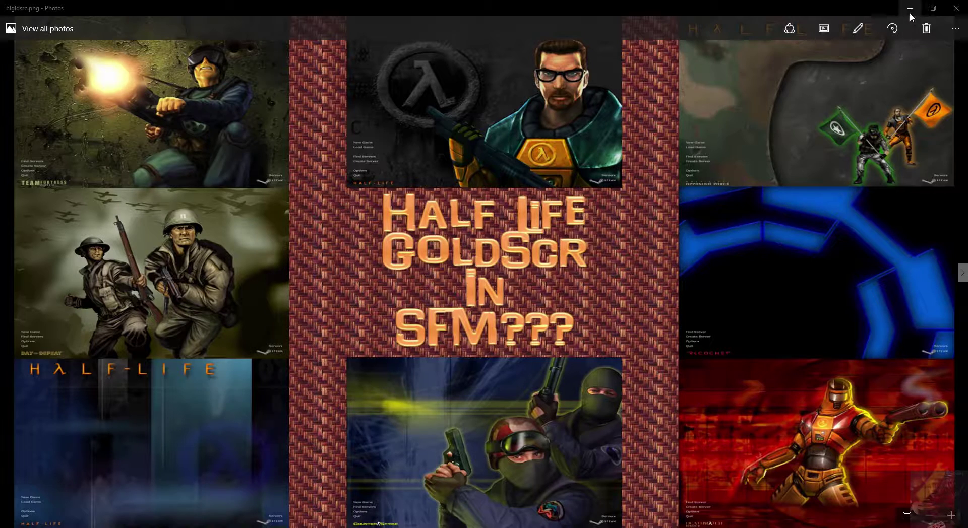
Minimize the hlgldsrc.png picture, switch to the Desktop window in File Explorer and open the blueshift folder
{"action": "left_click", "coordinate": [910, 10]}
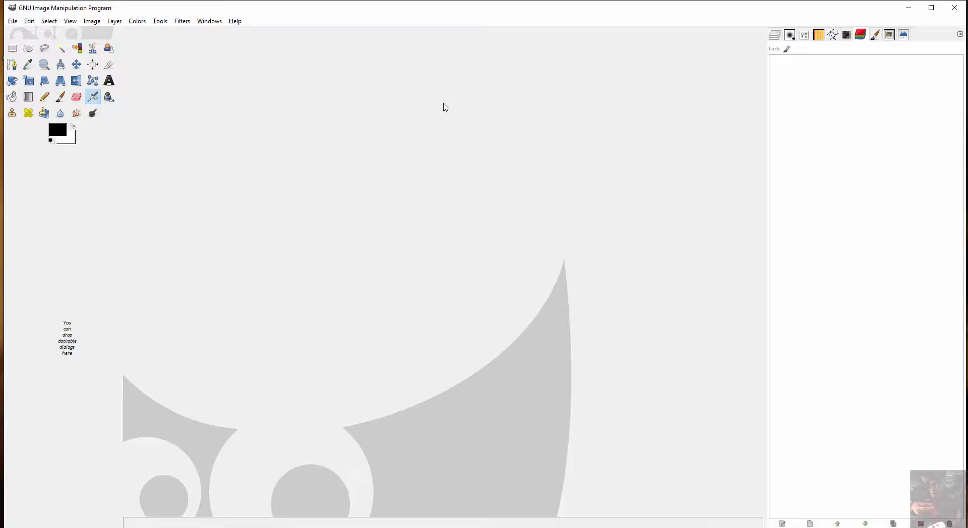
{"action": "key", "text": "alt+Tab"}
{"action": "key", "text": "Tab"}
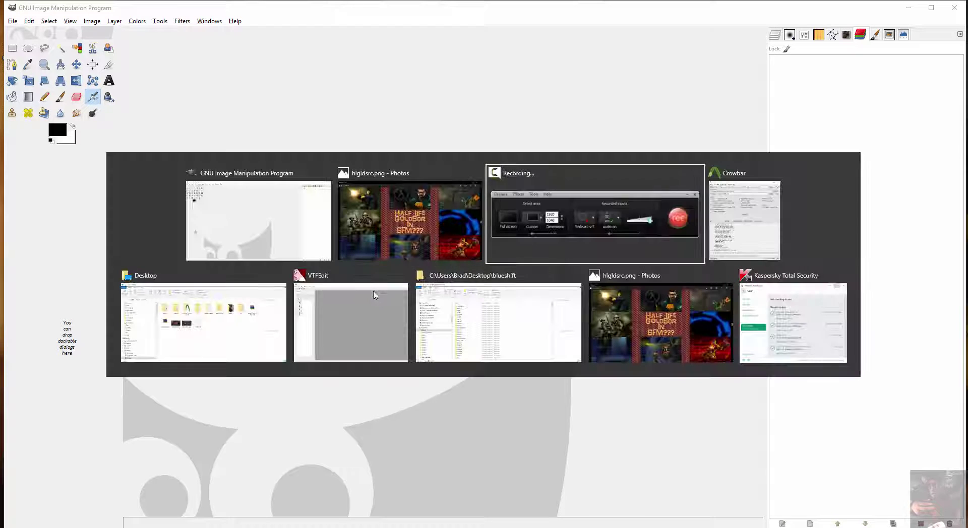
{"action": "key", "text": "Tab"}
{"action": "key", "text": "Tab"}
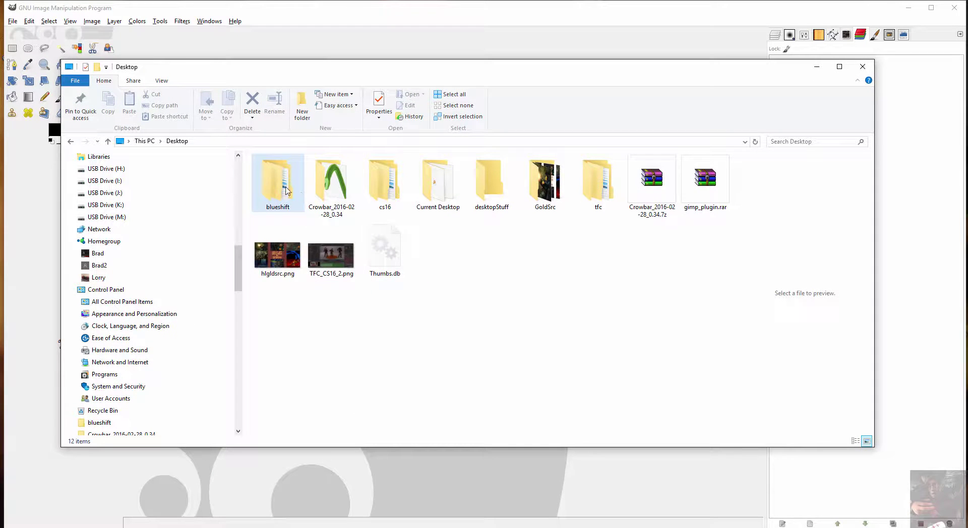
{"action": "left_click", "coordinate": [285, 190]}
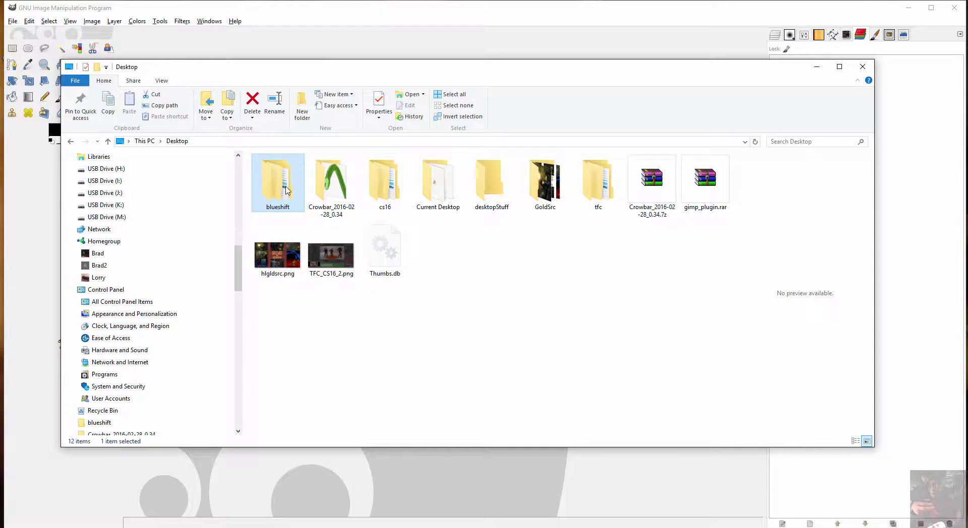
{"action": "double_click", "coordinate": [286, 190]}
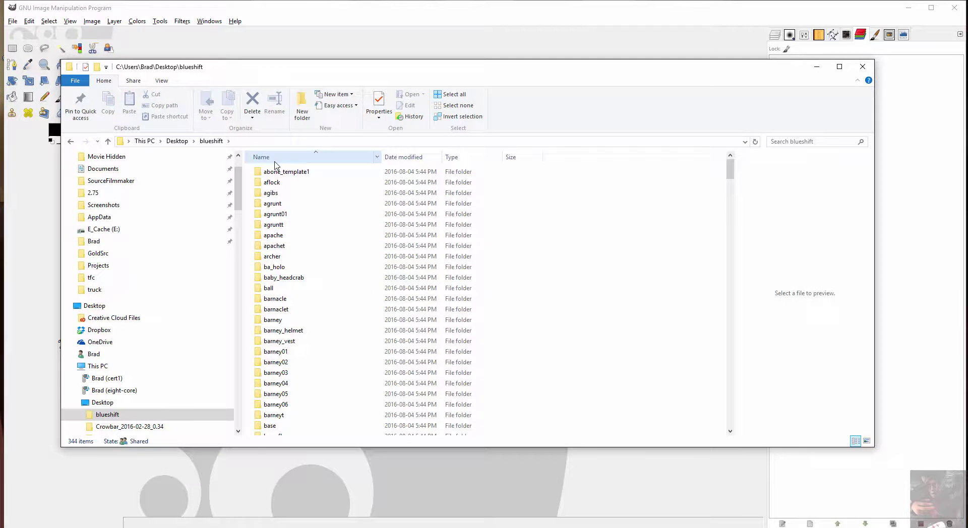
Find the headcrab model folder inside blueshift and open it
{"action": "scroll", "coordinate": [299, 287], "scroll_direction": "down", "scroll_amount": 5}
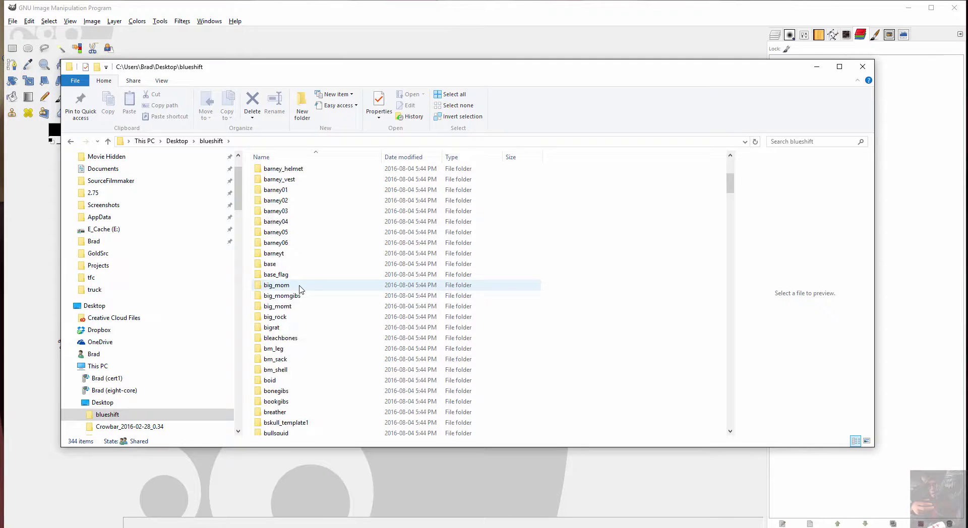
{"action": "scroll", "coordinate": [300, 288], "scroll_direction": "up", "scroll_amount": 4}
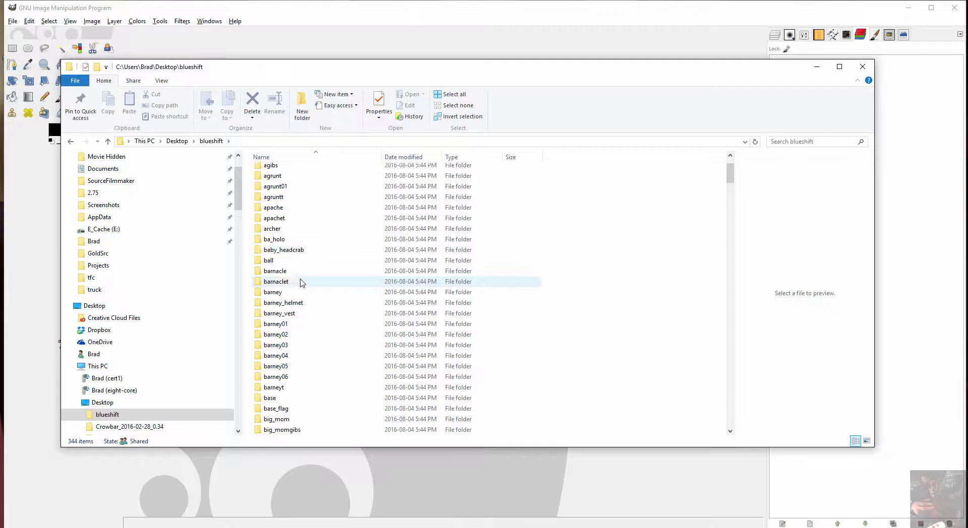
{"action": "scroll", "coordinate": [301, 283], "scroll_direction": "down", "scroll_amount": 15}
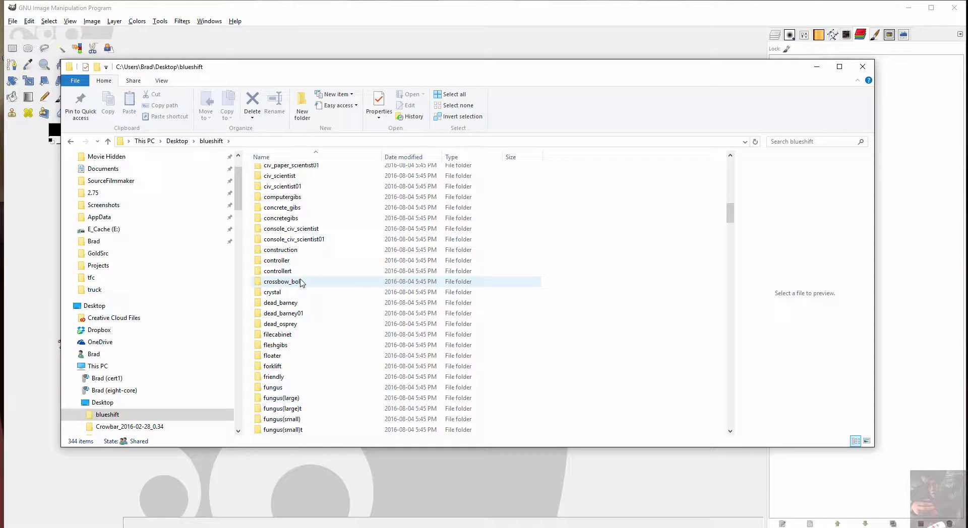
{"action": "scroll", "coordinate": [301, 282], "scroll_direction": "down", "scroll_amount": 12}
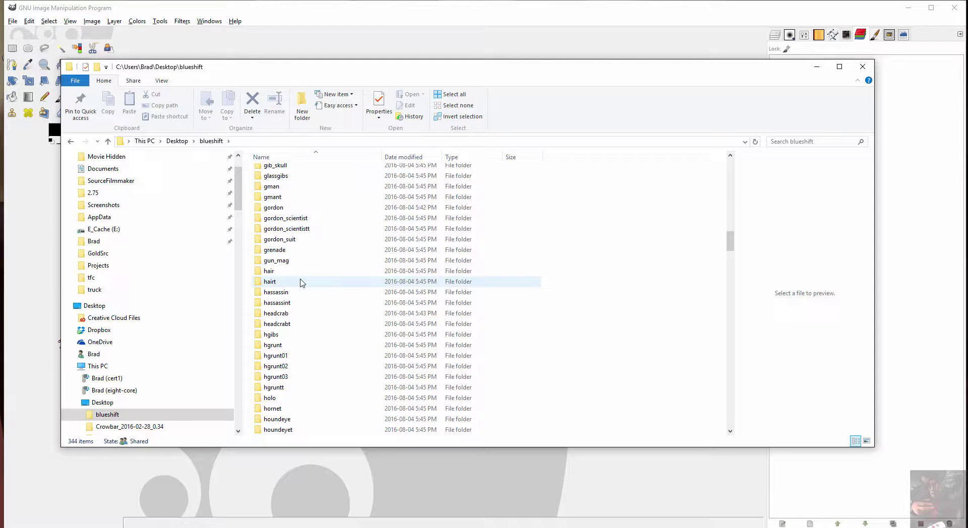
{"action": "double_click", "coordinate": [298, 314]}
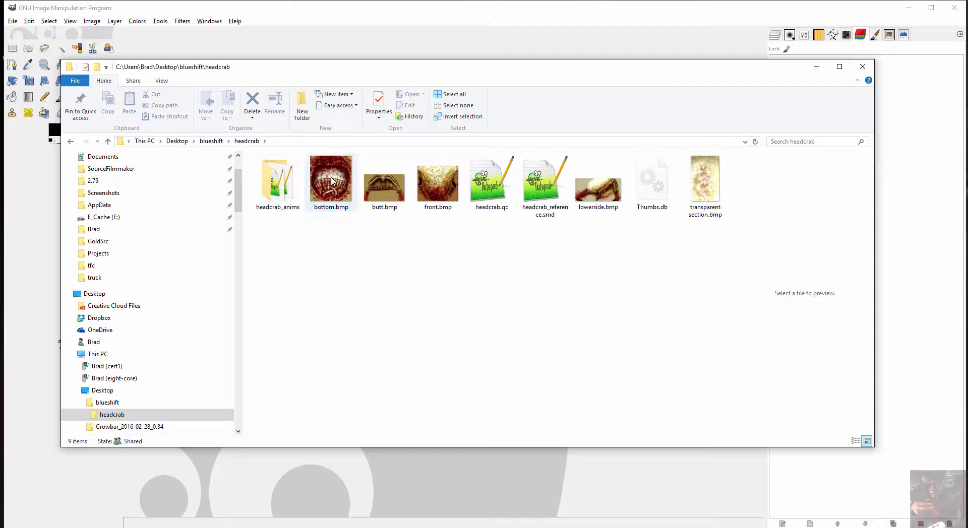
Select bottom.bmp, butt.bmp, front.bmp, lowerside.bmp and transparent section.bmp and open them all in GIMP
{"action": "left_click", "coordinate": [331, 180]}
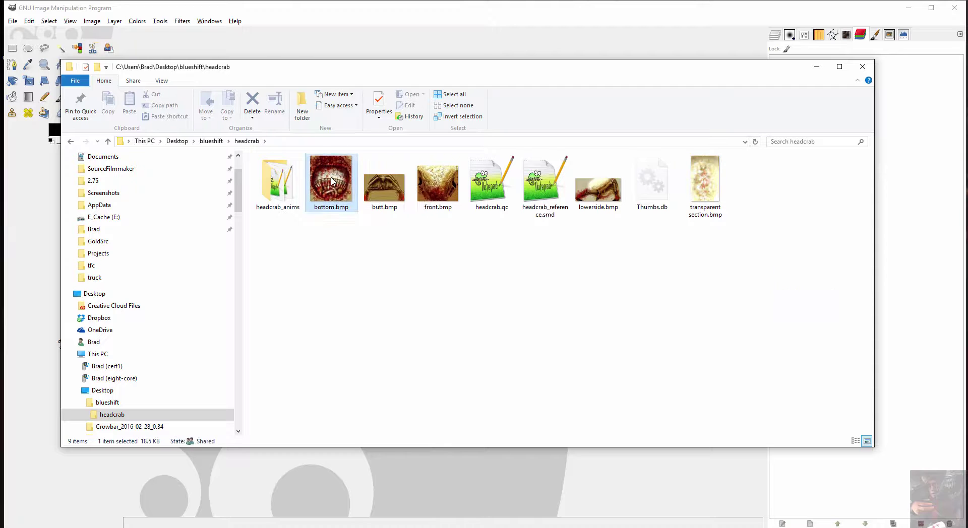
{"action": "left_click", "coordinate": [375, 191], "text": "ctrl"}
{"action": "left_click", "coordinate": [443, 186], "text": "ctrl"}
{"action": "left_click", "coordinate": [598, 188], "text": "ctrl"}
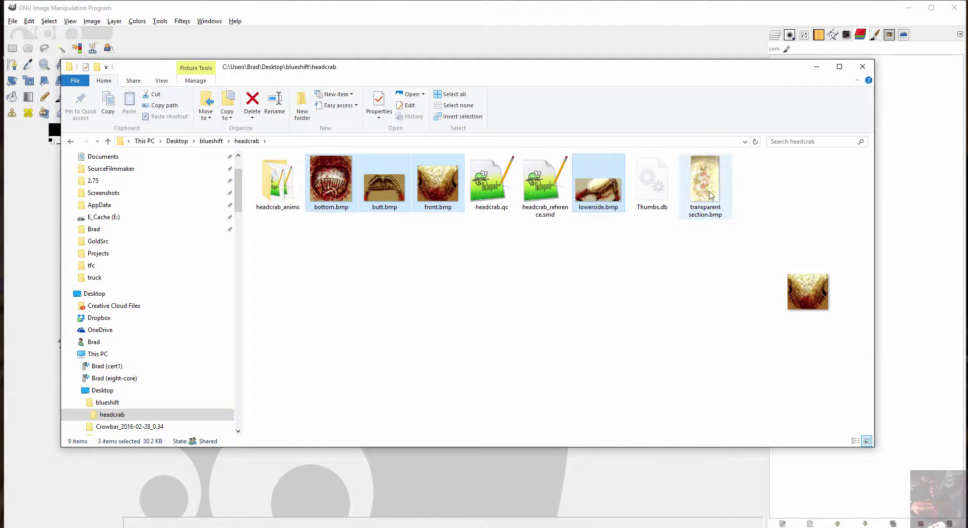
{"action": "left_click", "coordinate": [710, 195], "text": "ctrl"}
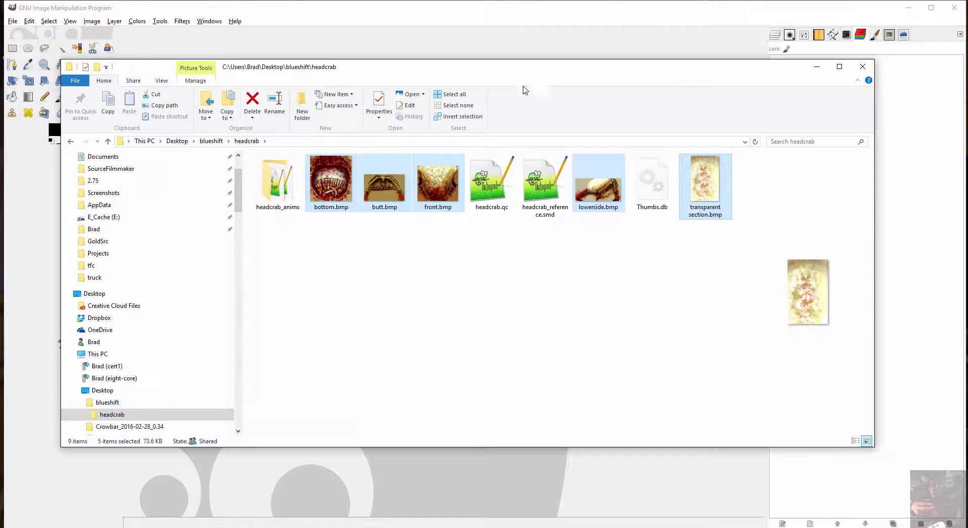
{"action": "left_click_drag", "start_coordinate": [522, 70], "coordinate": [548, 270]}
{"action": "left_click_drag", "start_coordinate": [349, 377], "coordinate": [314, 81]}
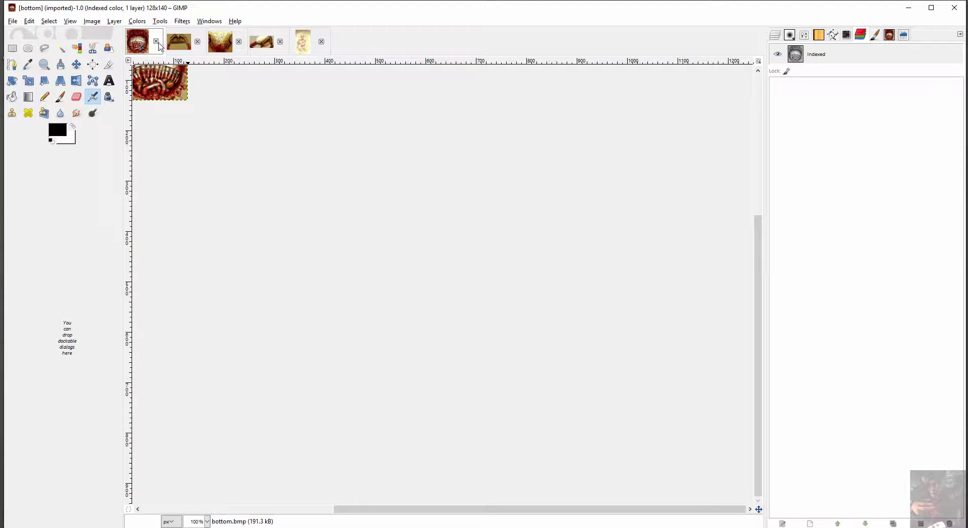
View the butt, front, lowerside and transparent section textures one after another to compare their image sizes
{"action": "left_click", "coordinate": [189, 44]}
{"action": "left_click", "coordinate": [220, 43]}
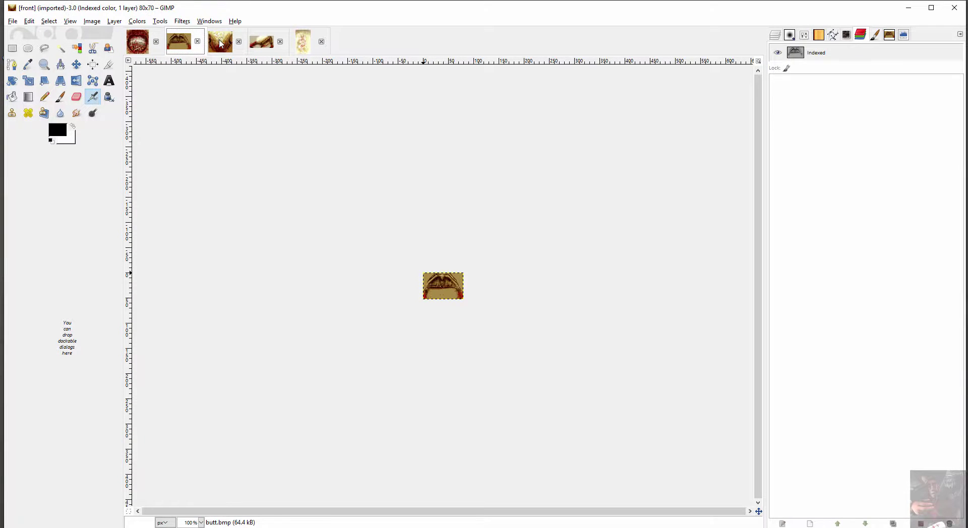
{"action": "left_click", "coordinate": [262, 43]}
{"action": "left_click", "coordinate": [304, 44]}
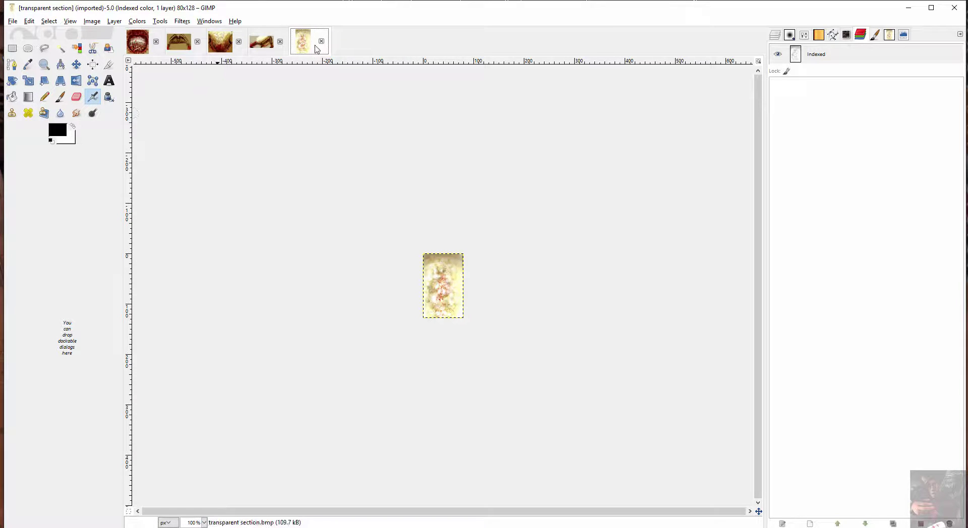
Close all five open headcrab texture images
{"action": "left_click", "coordinate": [322, 41]}
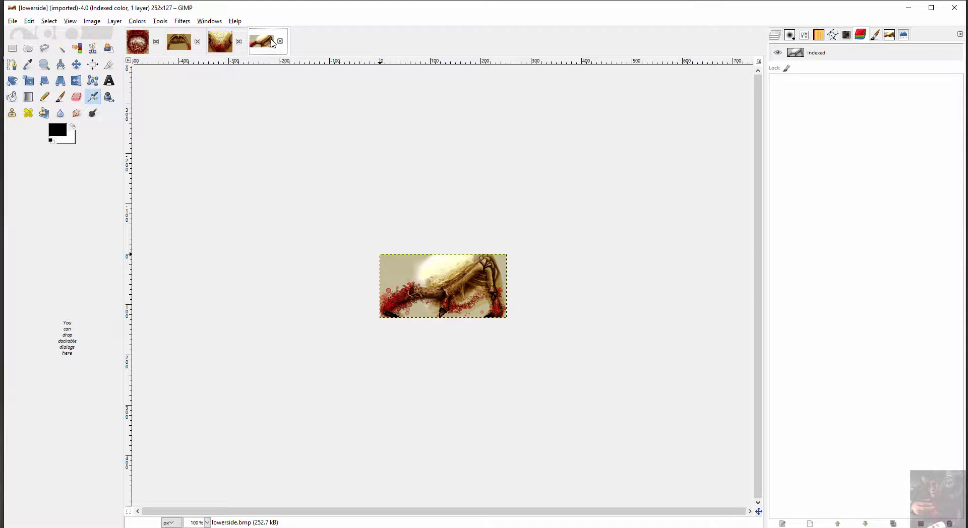
{"action": "left_click", "coordinate": [279, 40]}
{"action": "left_click", "coordinate": [239, 41]}
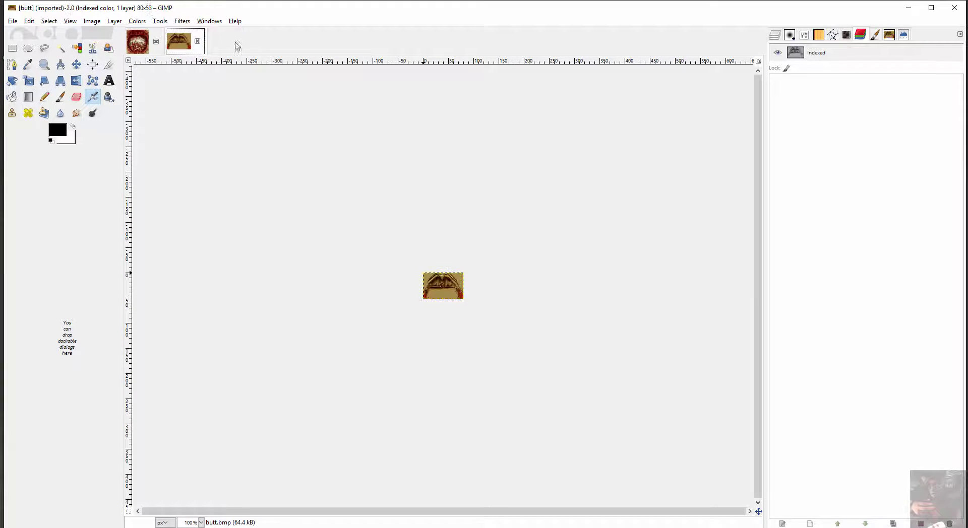
{"action": "left_click", "coordinate": [197, 41]}
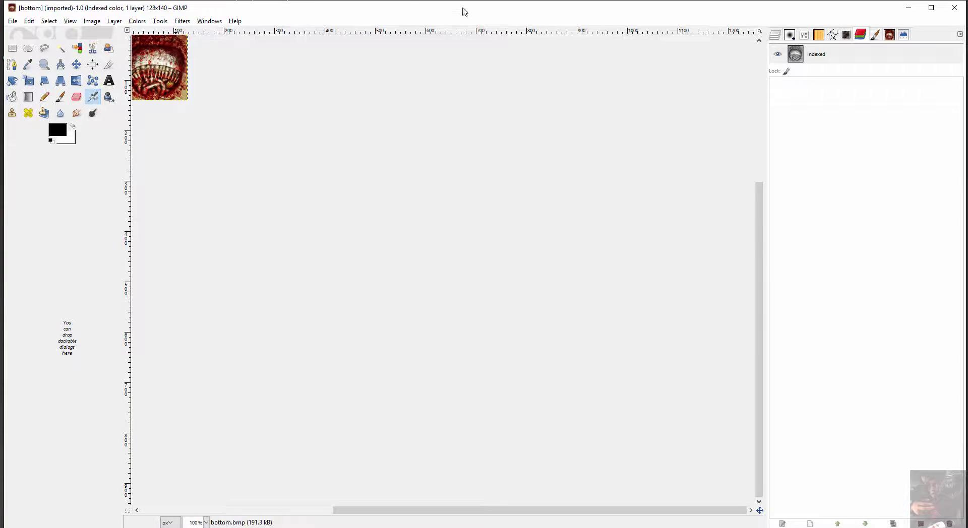
{"action": "left_click", "coordinate": [12, 21]}
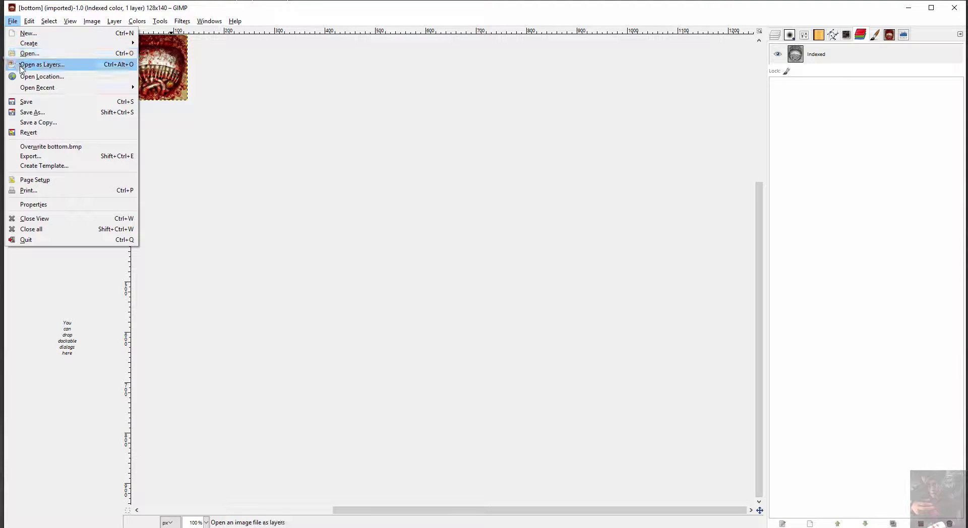
{"action": "left_click", "coordinate": [39, 231]}
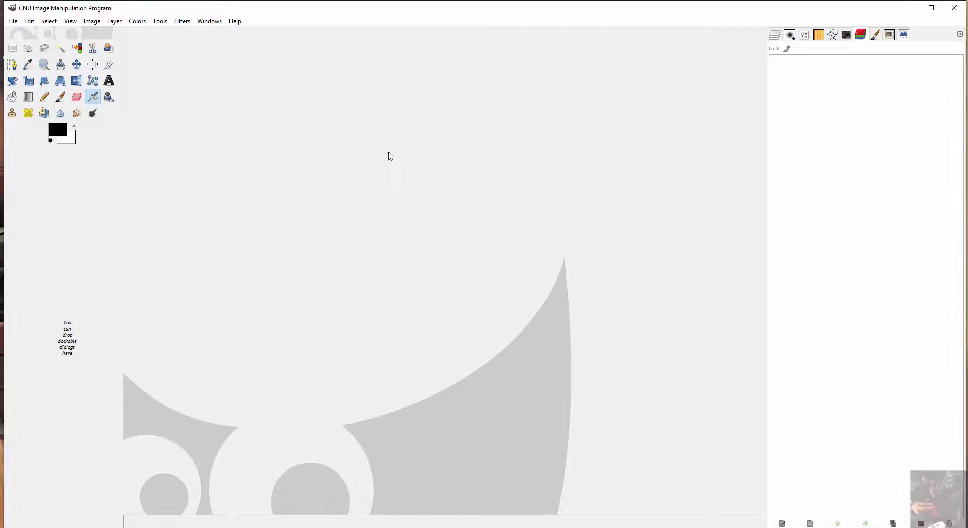
Switch to File Explorer, return to the blueshift folder and open the gordon model folder
{"action": "key", "text": "alt+Tab"}
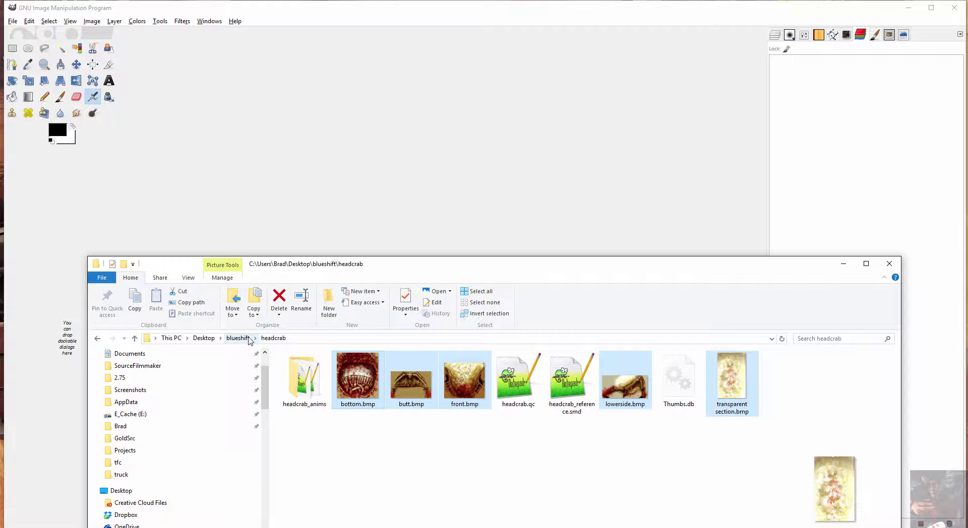
{"action": "left_click", "coordinate": [246, 339]}
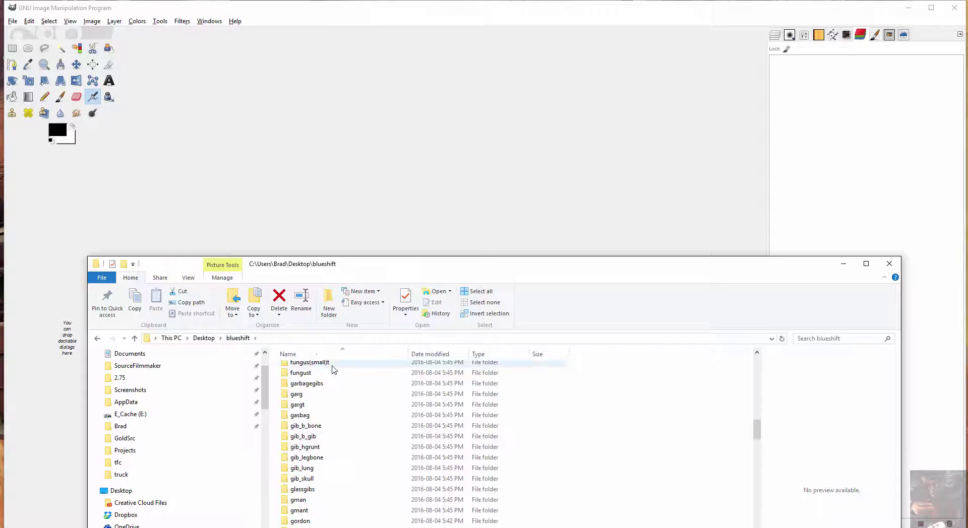
{"action": "scroll", "coordinate": [330, 406], "scroll_direction": "down", "scroll_amount": 1}
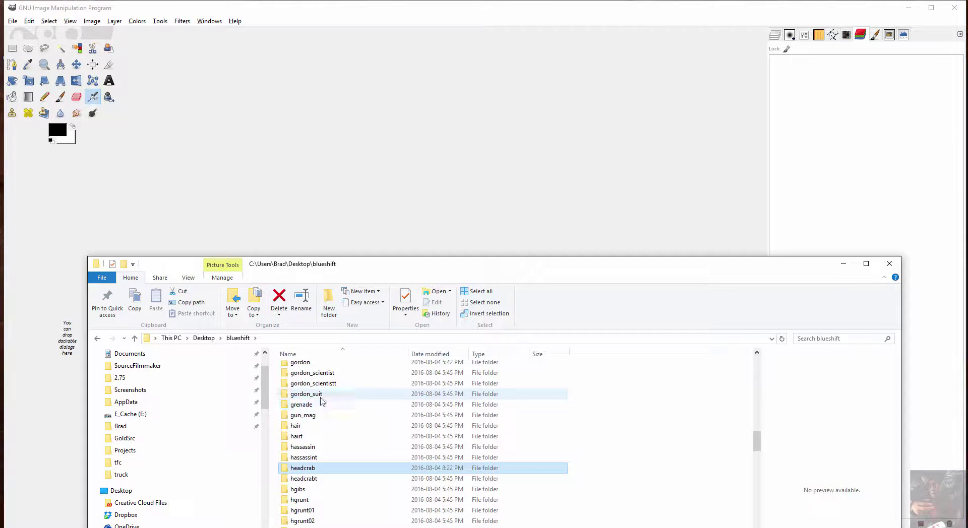
{"action": "left_click", "coordinate": [309, 365]}
{"action": "double_click", "coordinate": [308, 365]}
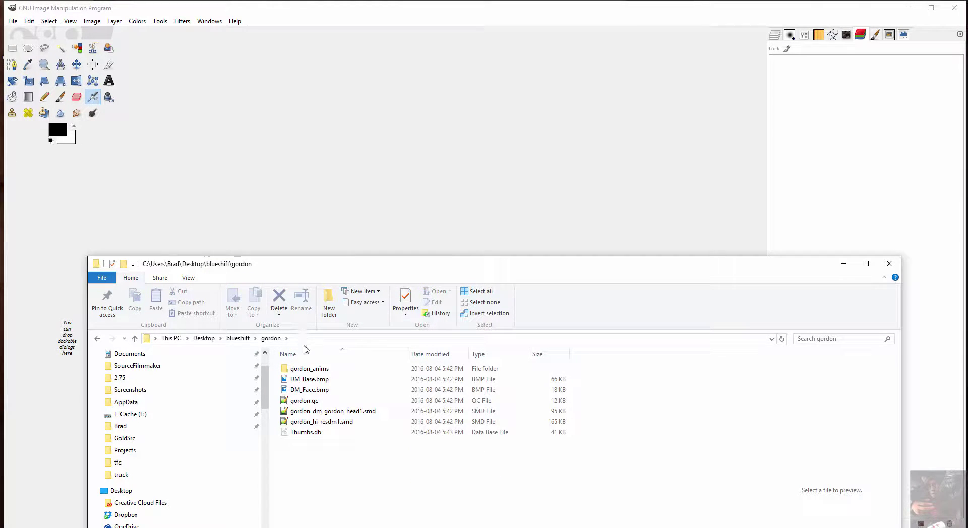
Open DM_Base.bmp and DM_Face.bmp together in GIMP, check the face texture and return to the DM_Base image
{"action": "left_click", "coordinate": [321, 379]}
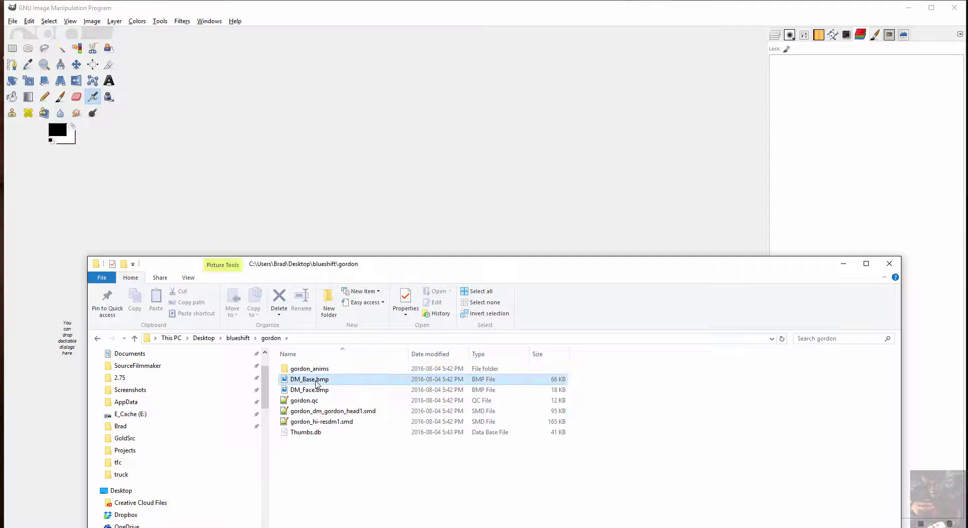
{"action": "left_click", "coordinate": [322, 390], "text": "shift"}
{"action": "left_click_drag", "start_coordinate": [321, 390], "coordinate": [433, 242]}
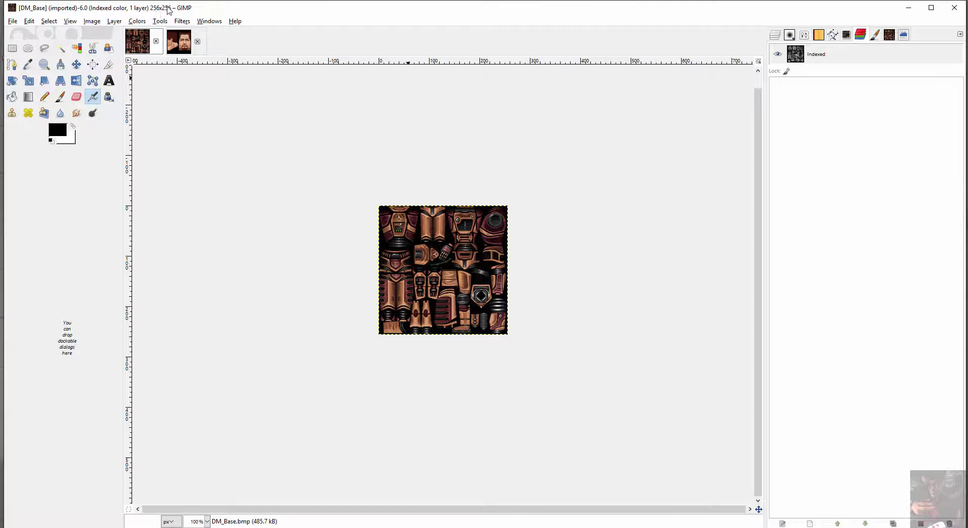
{"action": "left_click", "coordinate": [183, 47]}
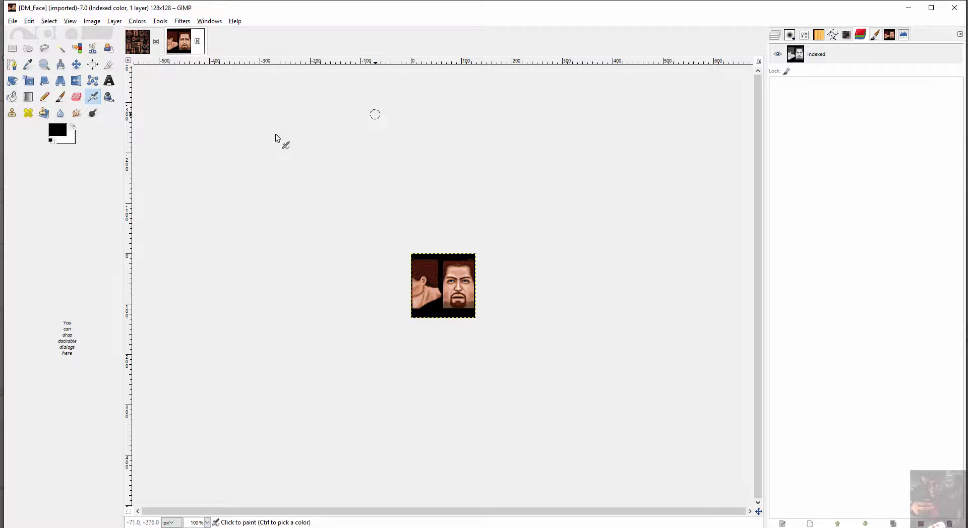
{"action": "left_click", "coordinate": [136, 47]}
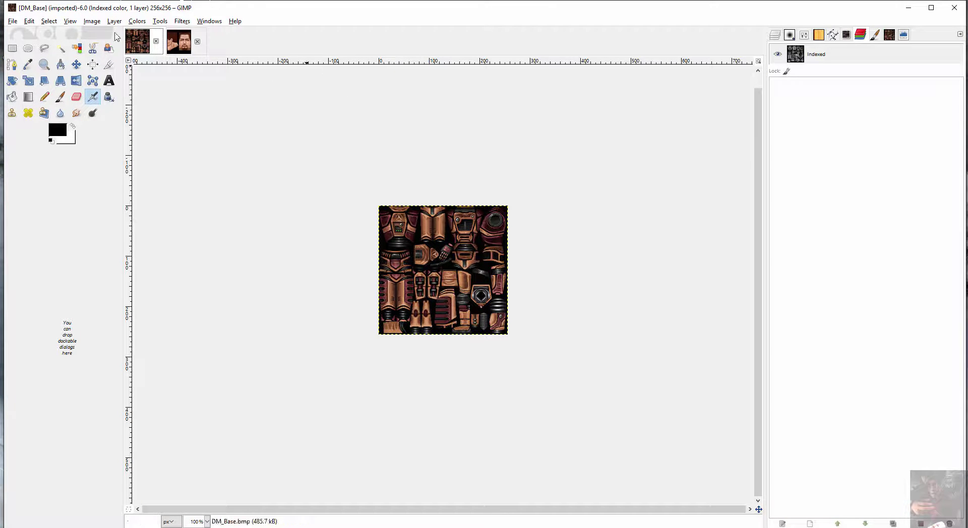
Start exporting the DM_Base image and browse to the materials folder inside usermod as the destination
{"action": "left_click", "coordinate": [13, 24]}
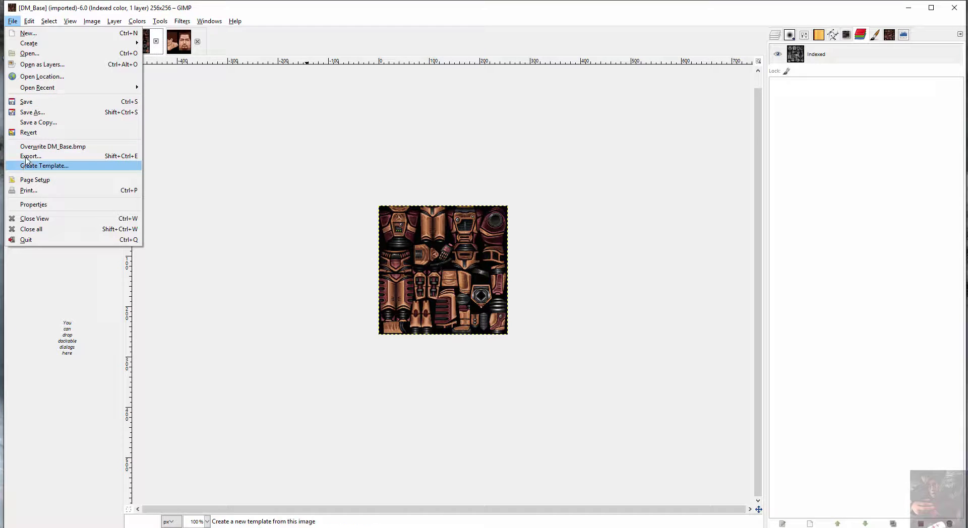
{"action": "left_click", "coordinate": [32, 156]}
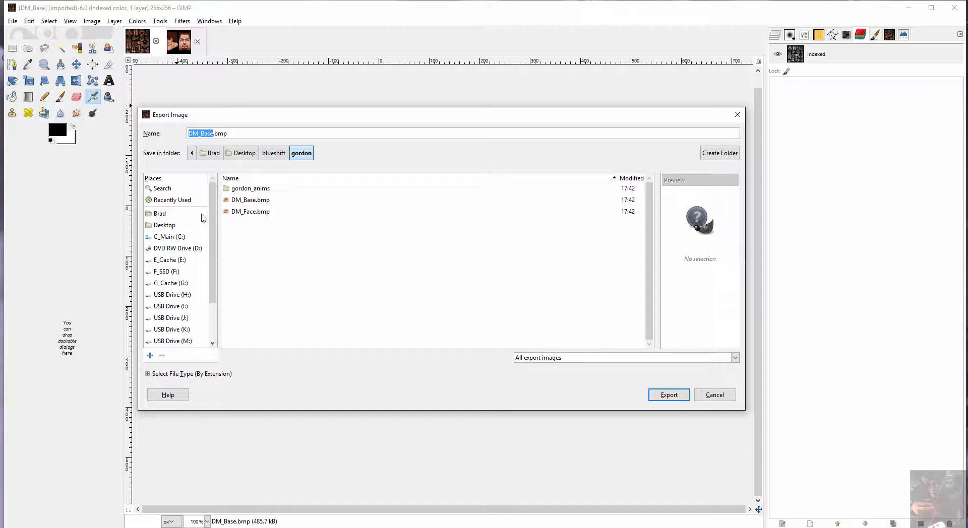
{"action": "scroll", "coordinate": [216, 214], "scroll_direction": "down", "scroll_amount": 3}
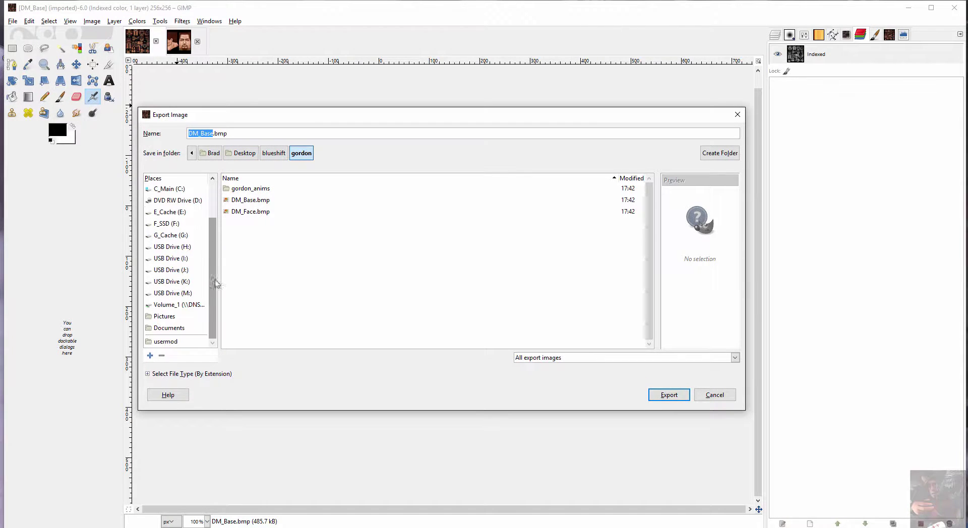
{"action": "left_click", "coordinate": [165, 343]}
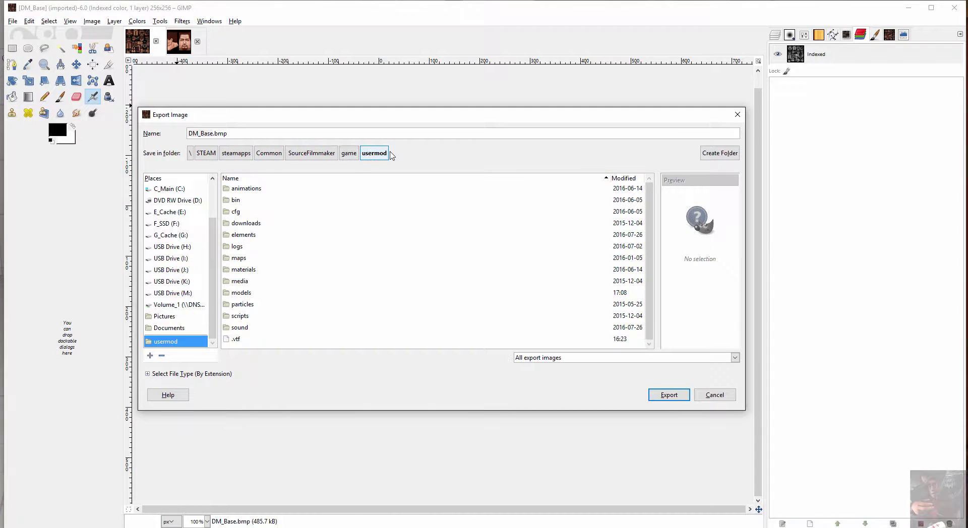
{"action": "left_click", "coordinate": [246, 270]}
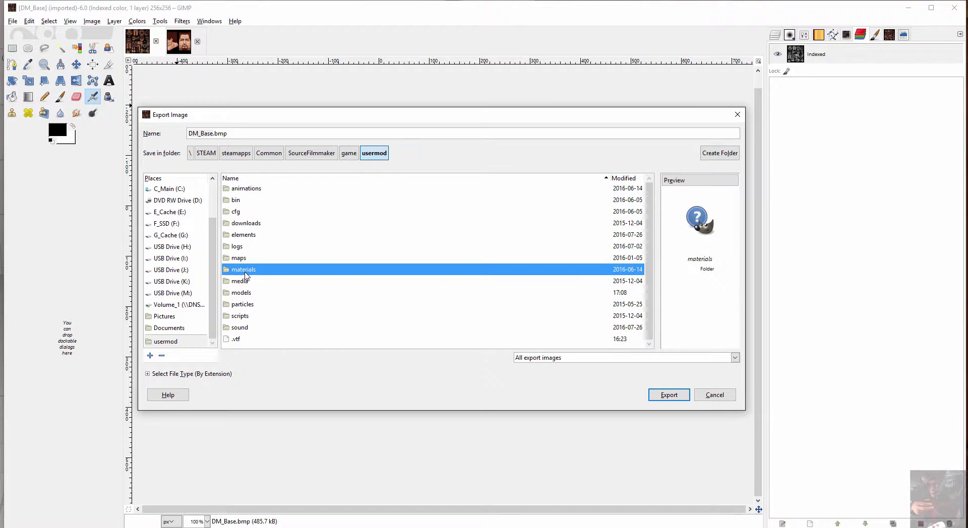
{"action": "double_click", "coordinate": [245, 271]}
{"action": "scroll", "coordinate": [343, 212], "scroll_direction": "down", "scroll_amount": 3}
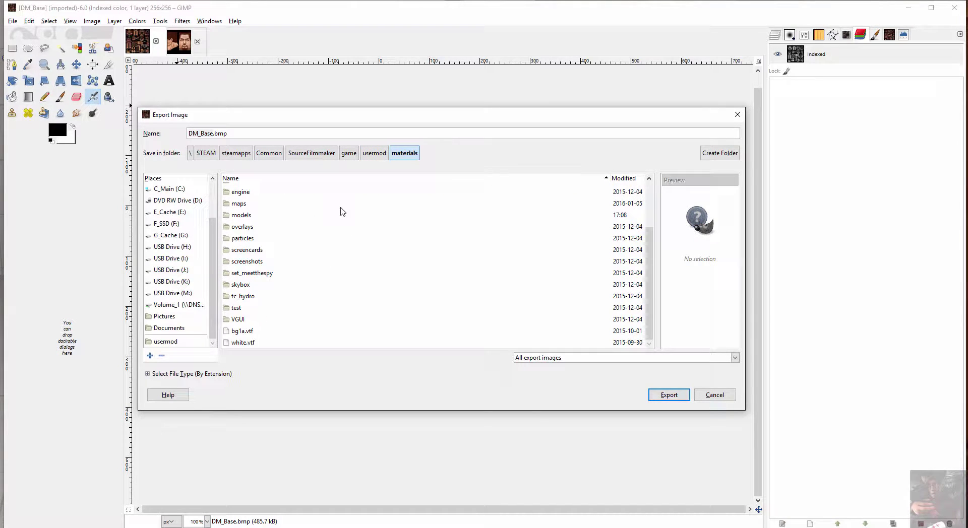
{"action": "scroll", "coordinate": [343, 212], "scroll_direction": "up", "scroll_amount": 3}
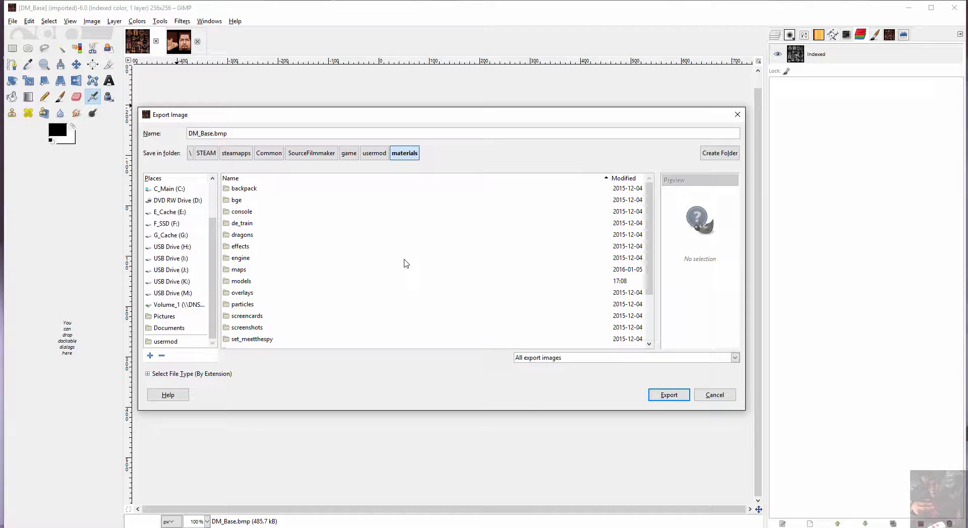
Create a blueshift folder inside materials and a gordon folder within it for the export
{"action": "left_click", "coordinate": [719, 154]}
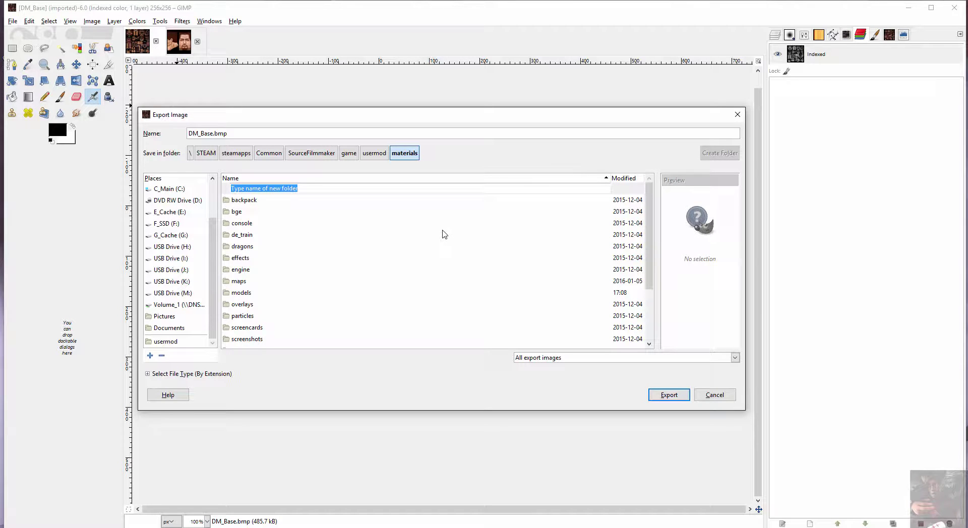
{"action": "type", "text": "blueshif"}
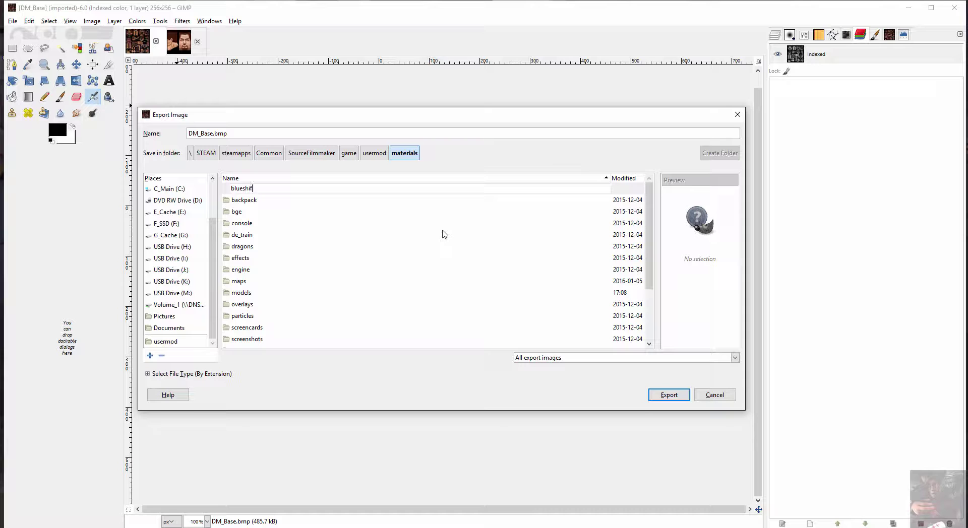
{"action": "type", "text": "t"}
{"action": "key", "text": "Return"}
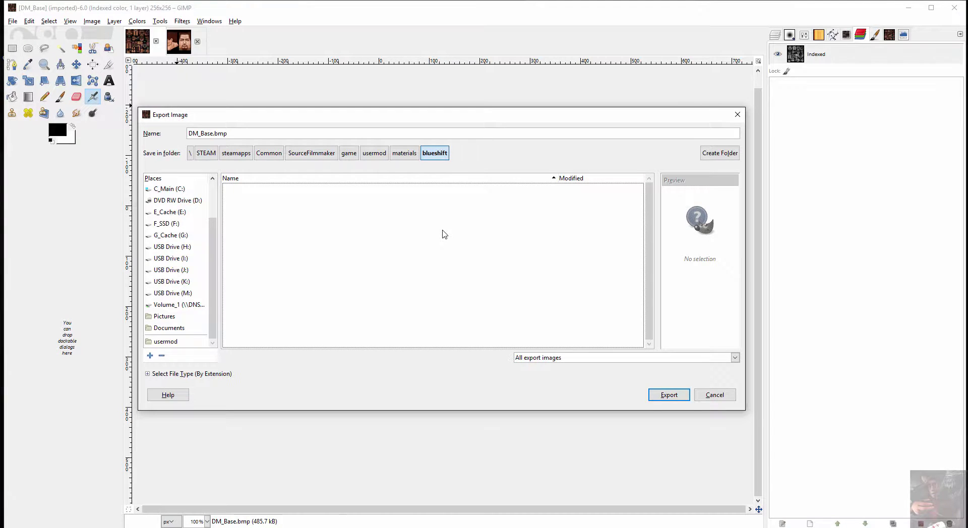
{"action": "left_click", "coordinate": [719, 153]}
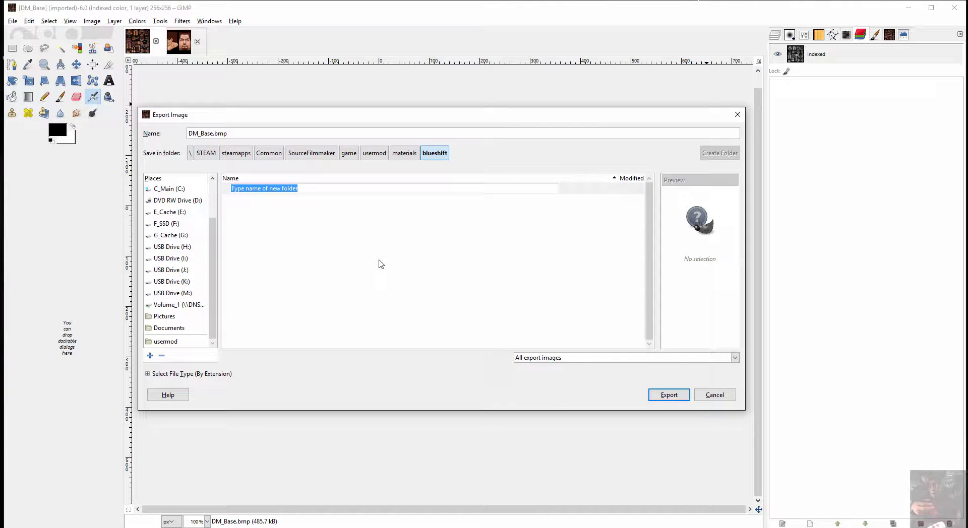
{"action": "type", "text": "gordon"}
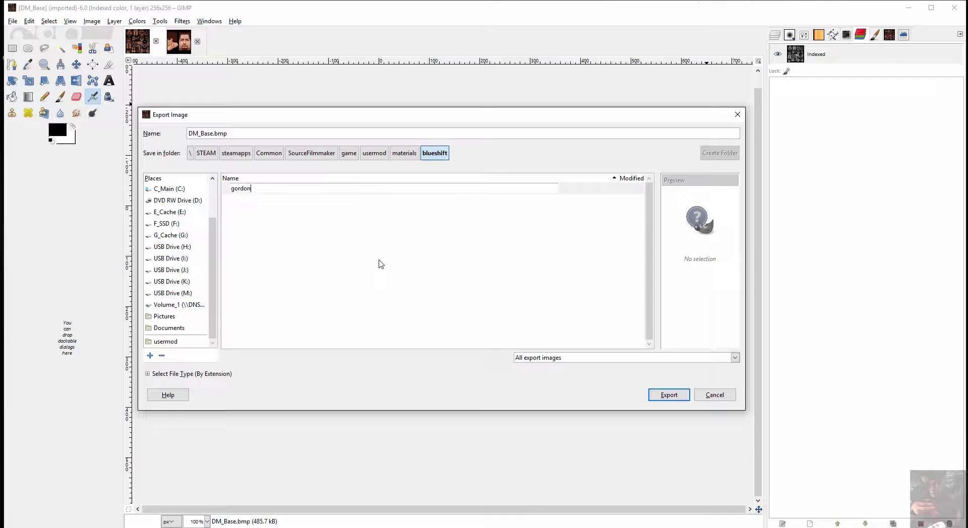
{"action": "key", "text": "Return"}
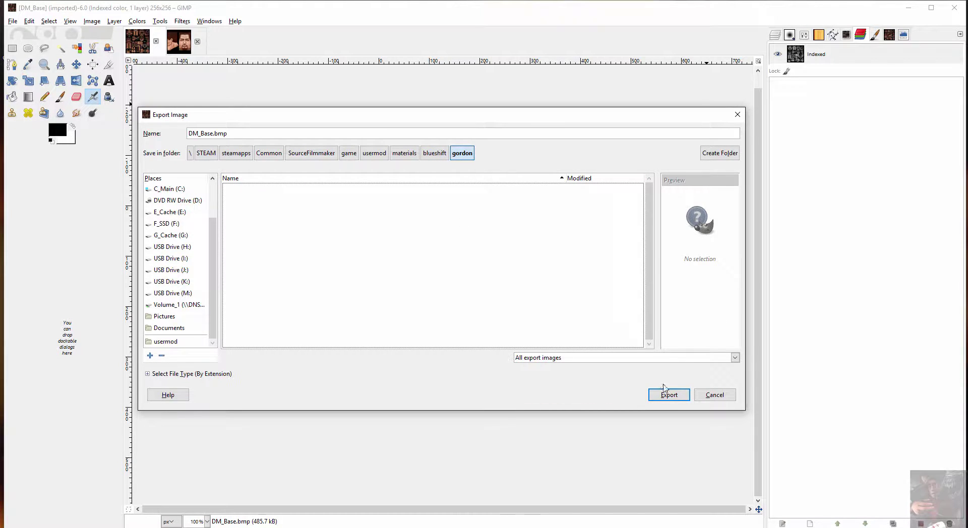
Export the image into the gordon folder as DM_Base.vtf, version 7.4, with compression and mipmaps enabled
{"action": "left_click", "coordinate": [670, 402]}
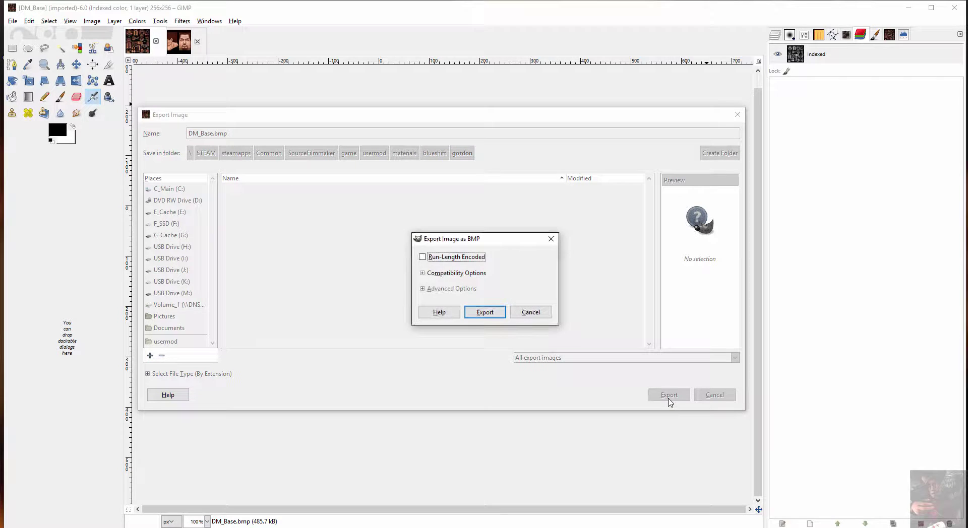
{"action": "left_click", "coordinate": [547, 314]}
{"action": "left_click", "coordinate": [244, 130]}
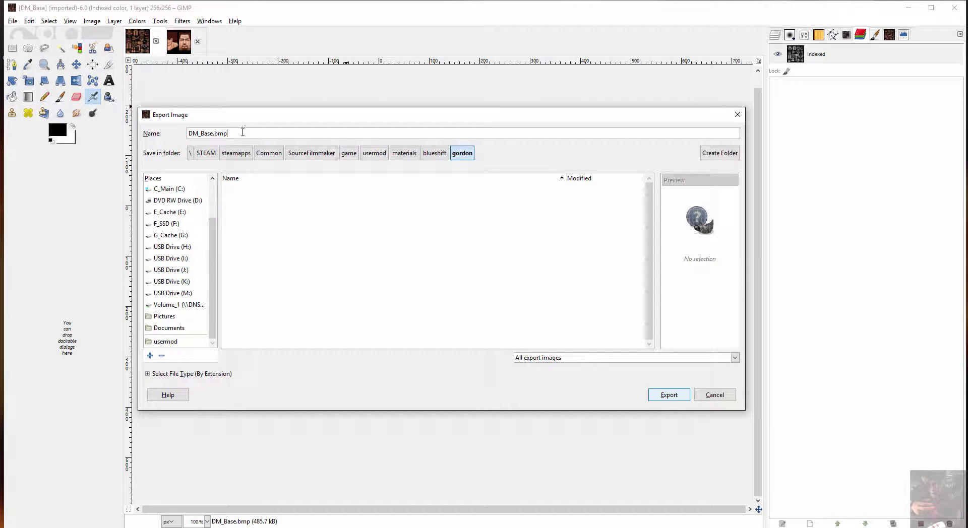
{"action": "key", "text": "BackSpace"}
{"action": "key", "text": "BackSpace"}
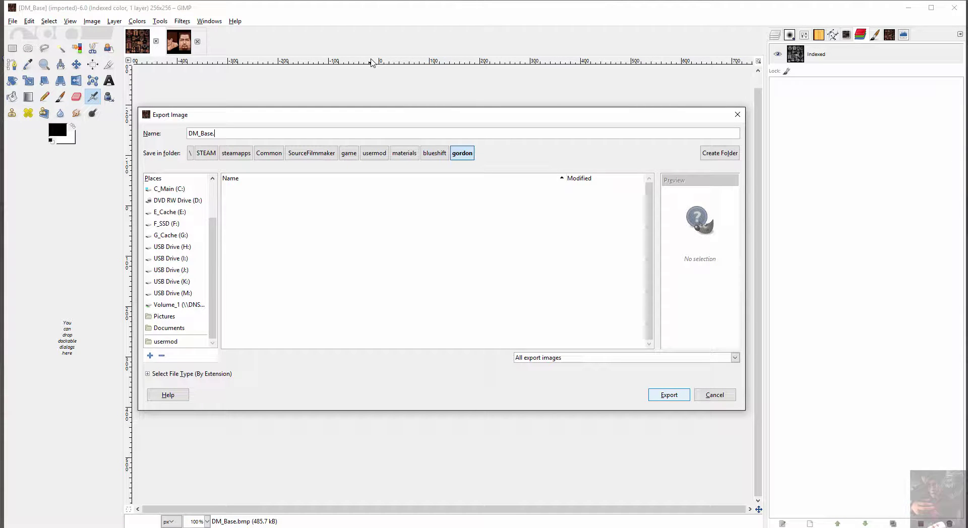
{"action": "type", "text": "vtf"}
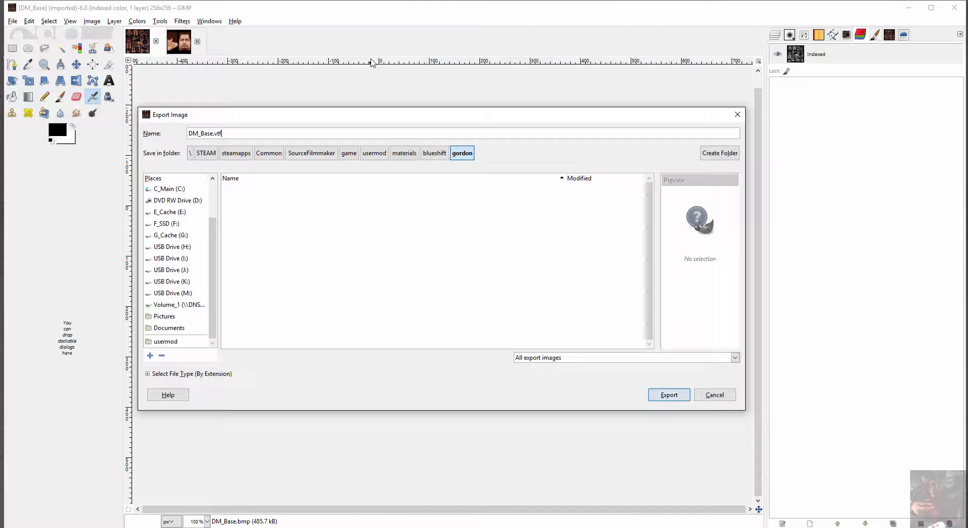
{"action": "key", "text": "Return"}
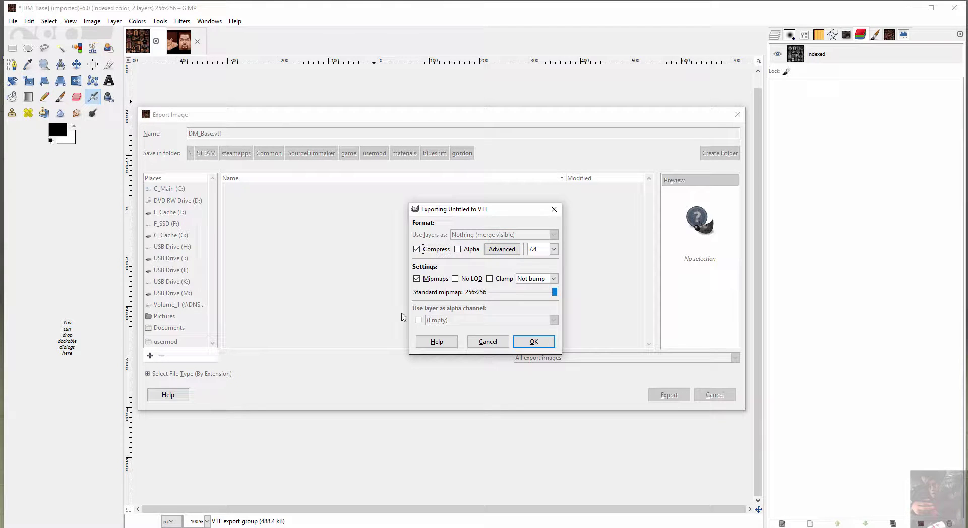
{"action": "left_click", "coordinate": [534, 342]}
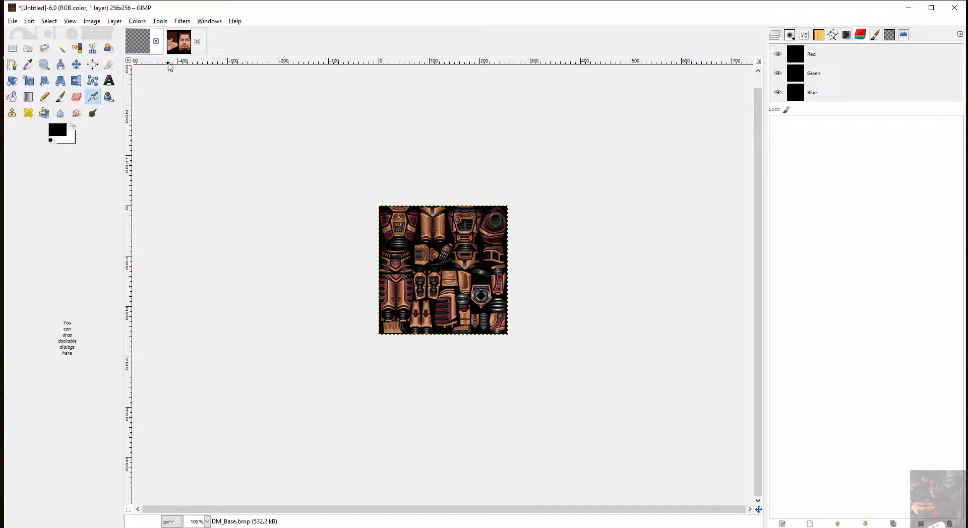
Compare the color channels of DM_Face and DM_Base, toggling the visibility of DM_Base's red and green channels off and on
{"action": "left_click", "coordinate": [183, 48]}
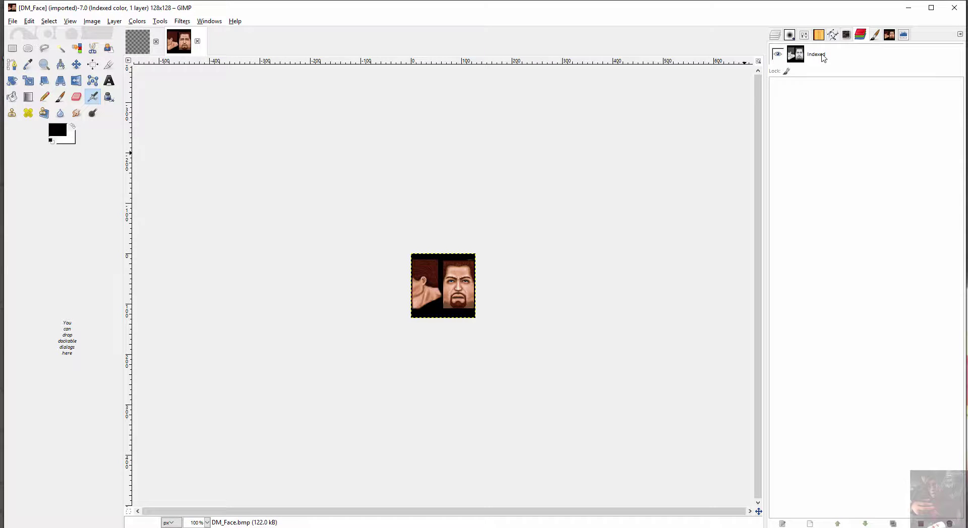
{"action": "left_click", "coordinate": [140, 47]}
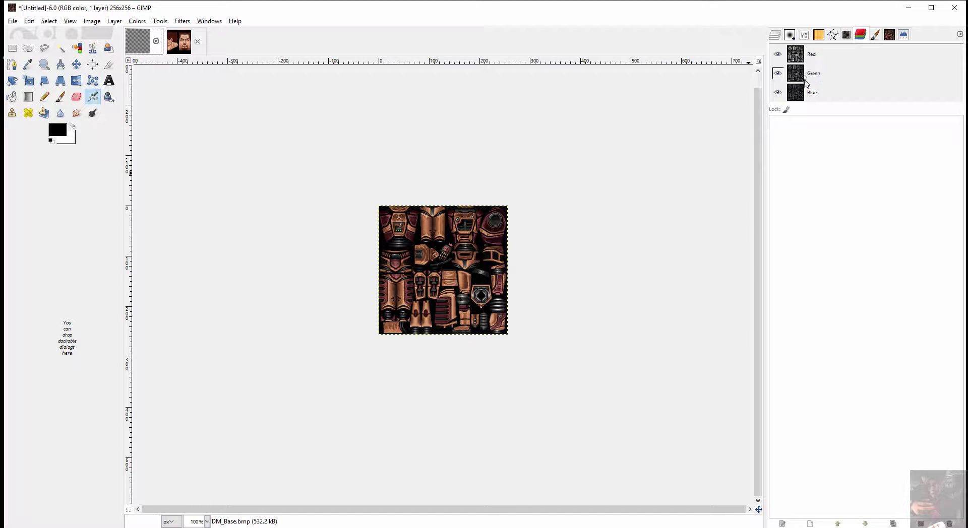
{"action": "left_click", "coordinate": [777, 54]}
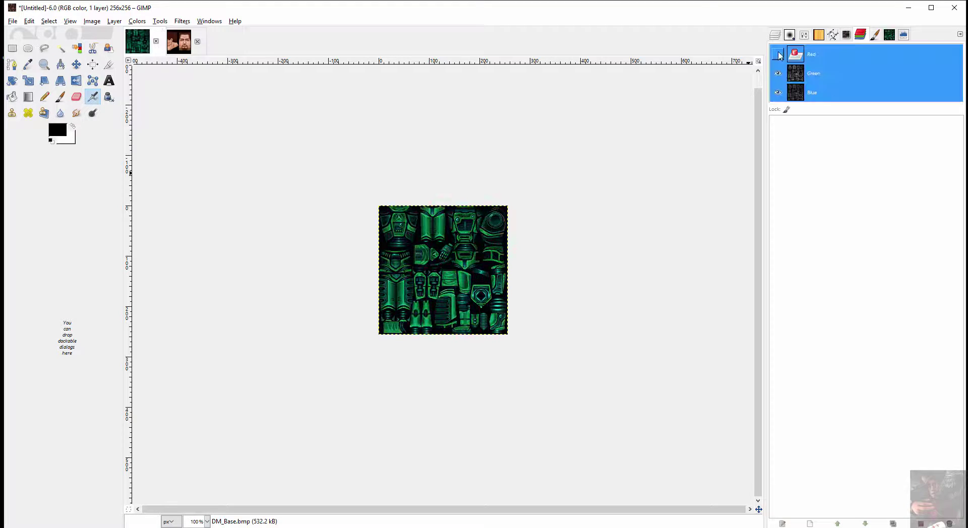
{"action": "left_click", "coordinate": [778, 73]}
{"action": "left_click", "coordinate": [778, 73]}
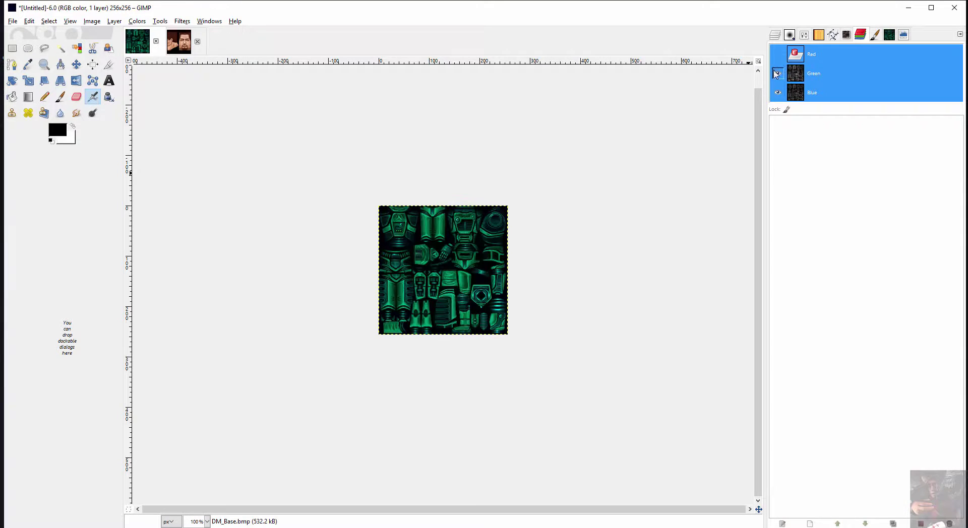
{"action": "left_click", "coordinate": [778, 54]}
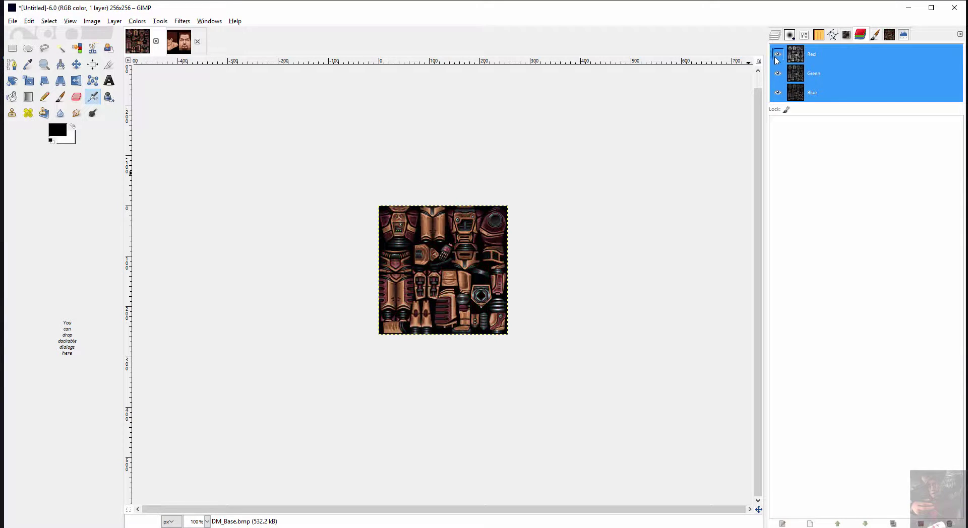
Export the RGB base texture again over DM_Base.vtf in the gordon folder, keeping the same VTF options
{"action": "left_click", "coordinate": [12, 22]}
{"action": "left_click", "coordinate": [20, 154]}
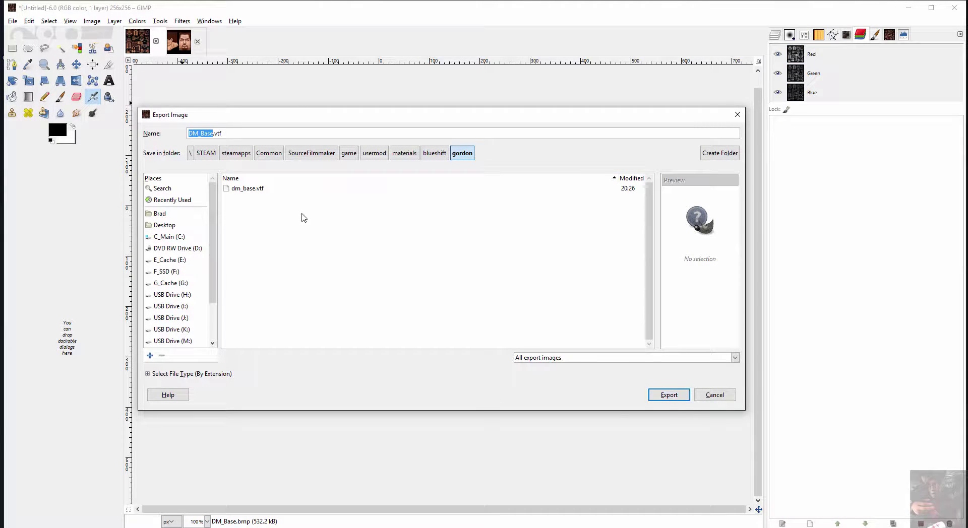
{"action": "left_click", "coordinate": [663, 395]}
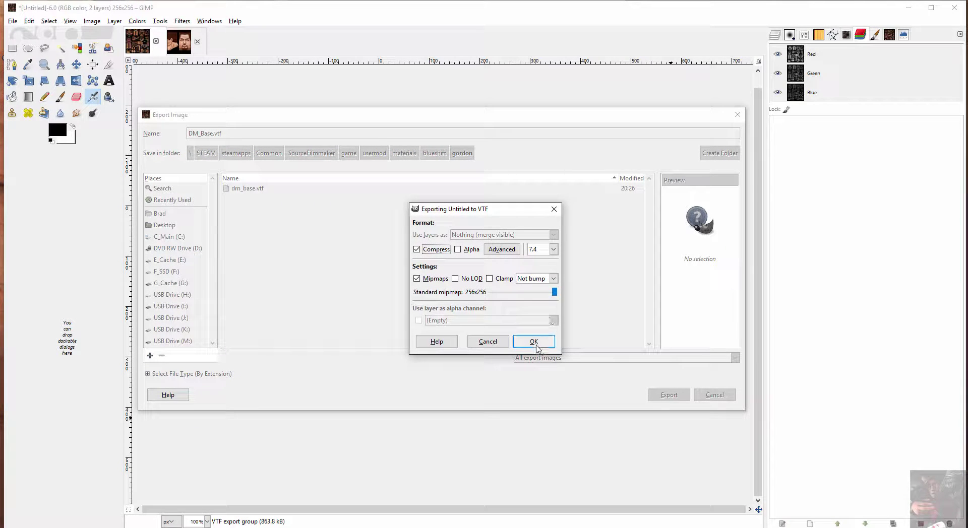
{"action": "left_click", "coordinate": [535, 342]}
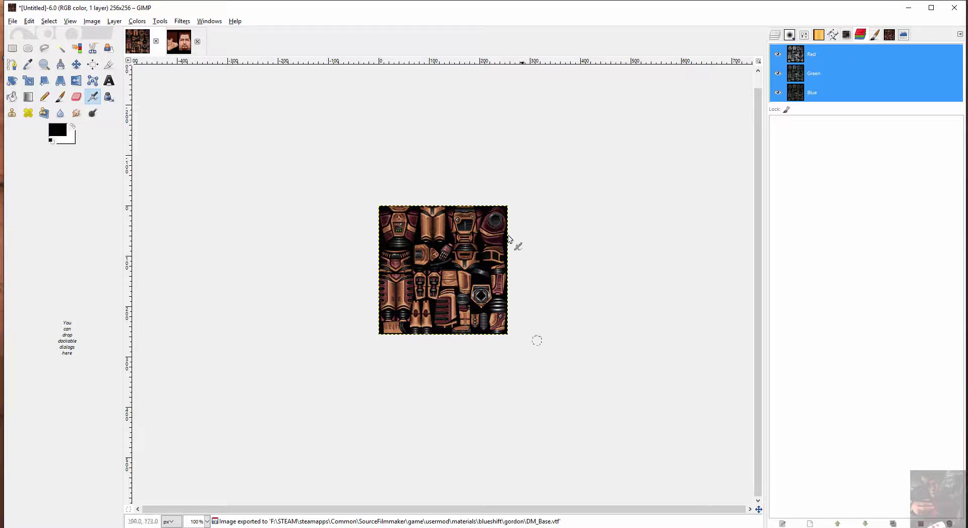
Preview the exported DM_Base.vtf among the recently used files without opening it
{"action": "left_click", "coordinate": [16, 23]}
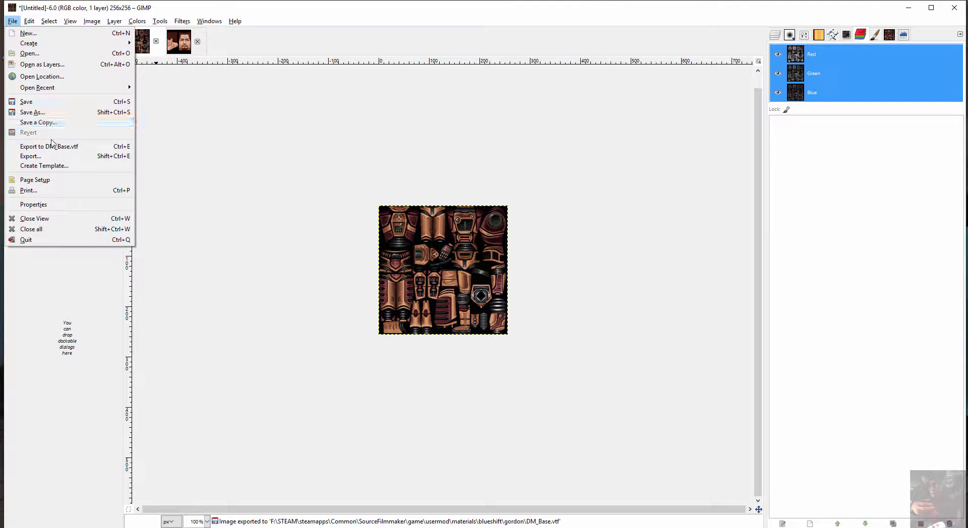
{"action": "left_click", "coordinate": [46, 53]}
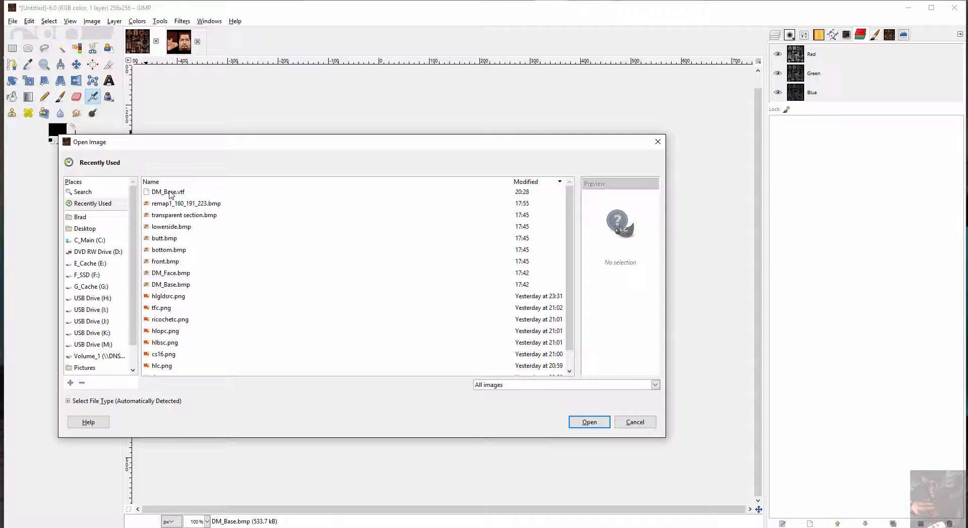
{"action": "left_click", "coordinate": [171, 193]}
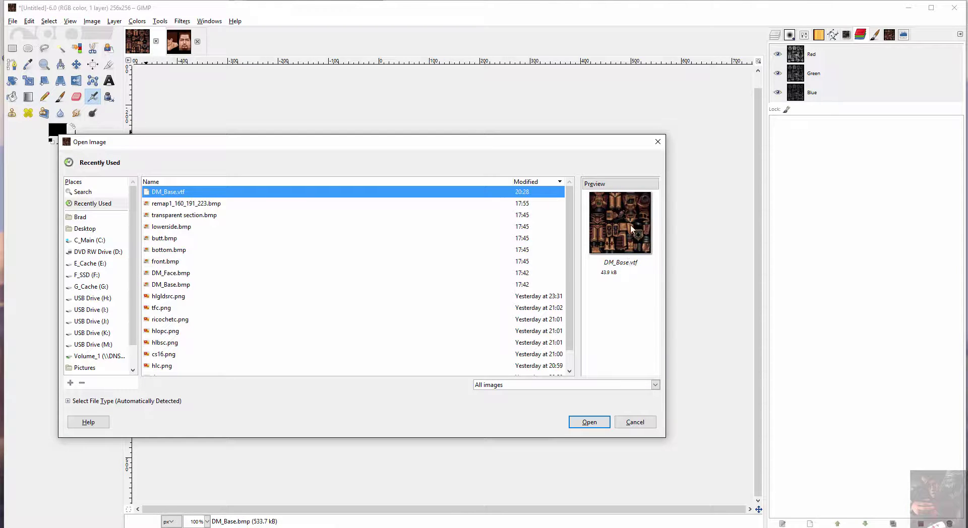
{"action": "left_click", "coordinate": [635, 422]}
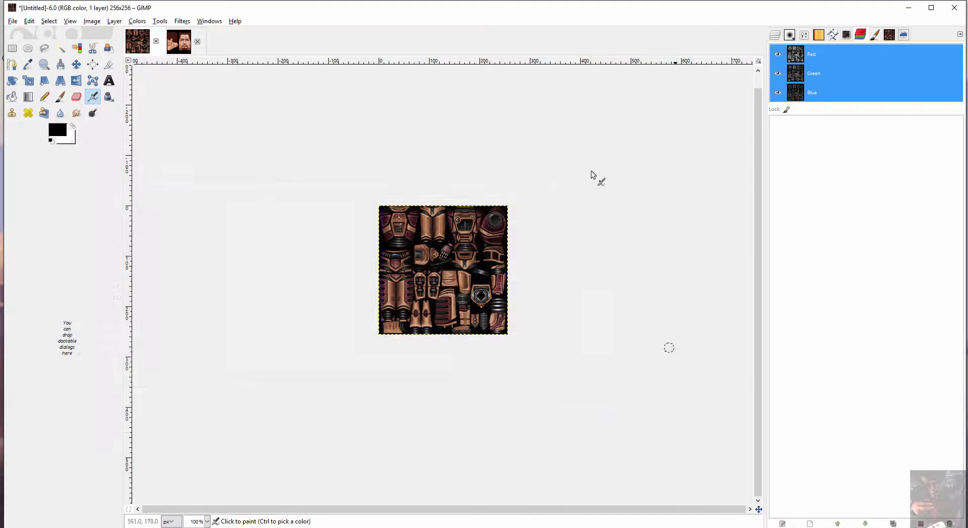
Convert the DM_Face image from indexed color to RGB mode
{"action": "left_click", "coordinate": [179, 41]}
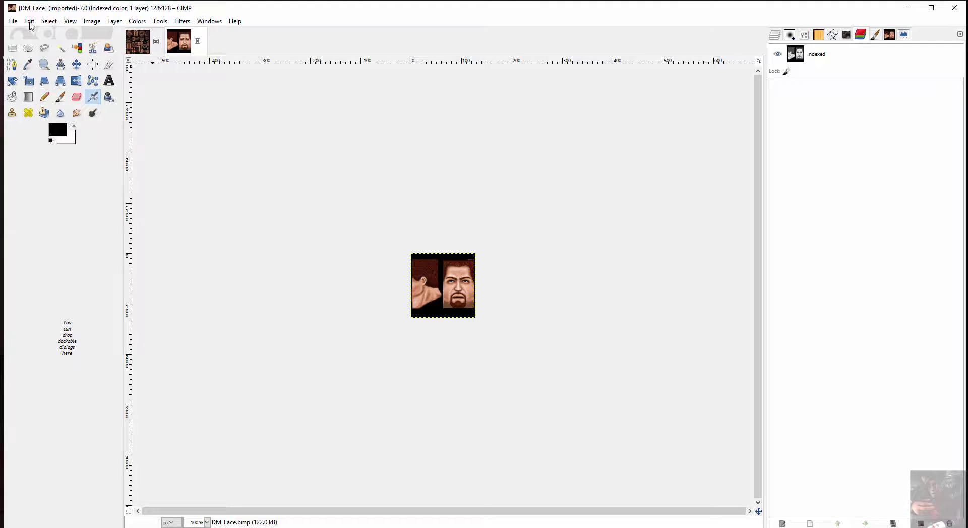
{"action": "left_click", "coordinate": [89, 21]}
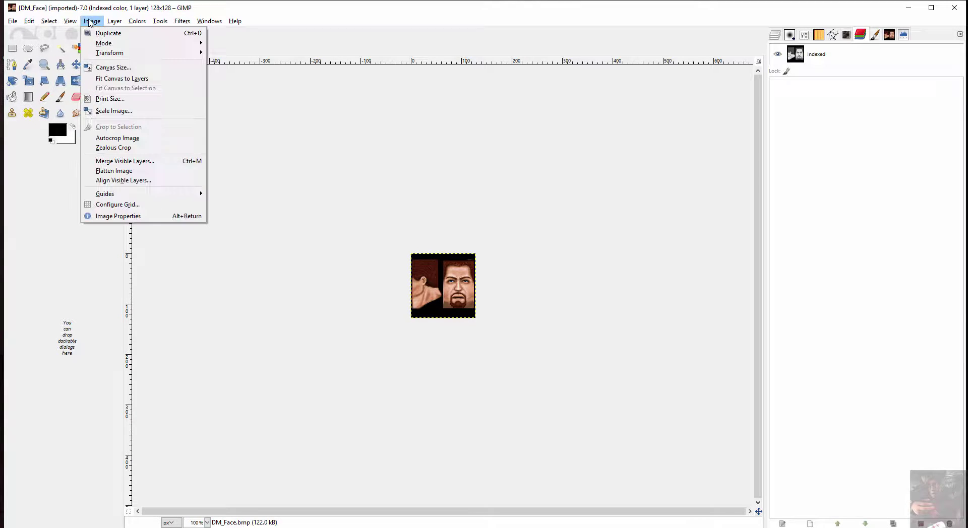
{"action": "mouse_move", "coordinate": [112, 46]}
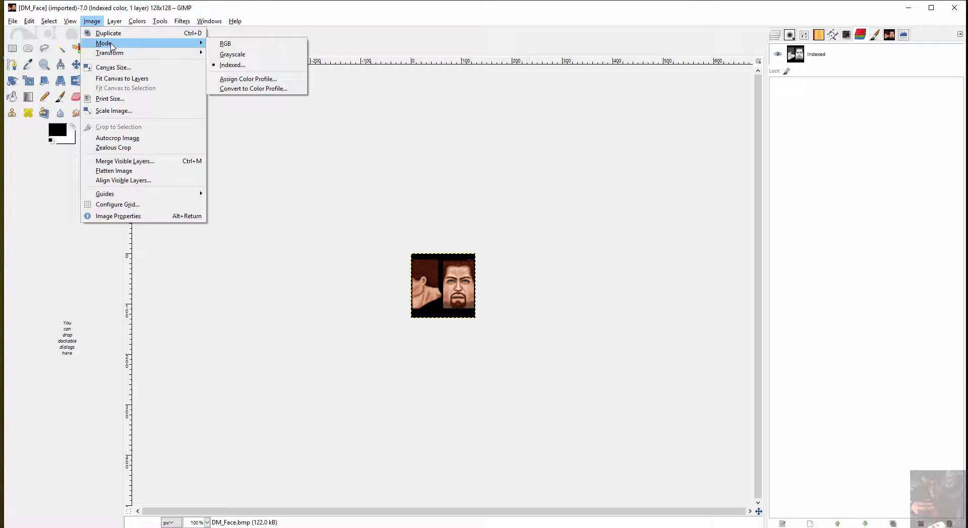
{"action": "left_click", "coordinate": [238, 46]}
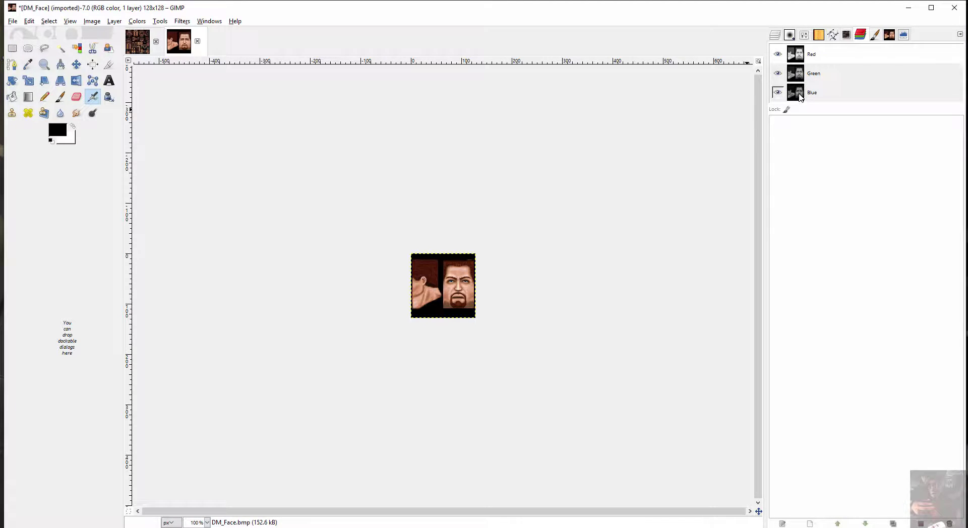
Export the RGB face texture as DM_Face.vtf to usermod/materials/blueshift/gordon, with compression and mipmaps on, alpha off and version 7.4
{"action": "left_click", "coordinate": [185, 42]}
{"action": "left_click", "coordinate": [14, 21]}
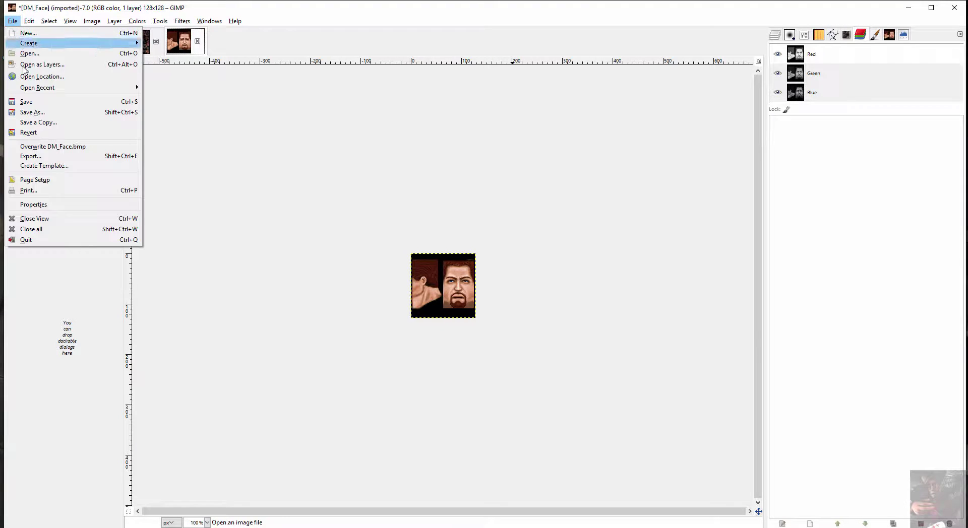
{"action": "left_click", "coordinate": [39, 154]}
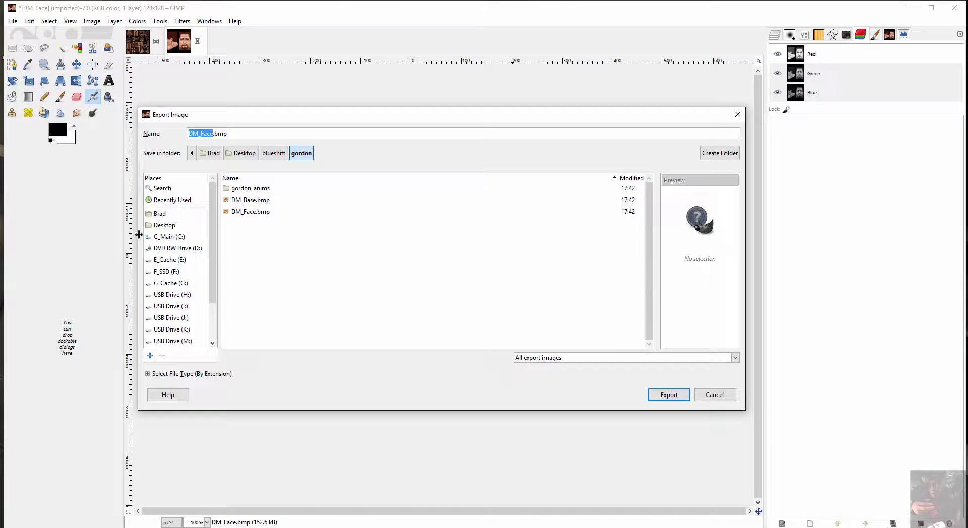
{"action": "left_click", "coordinate": [186, 201]}
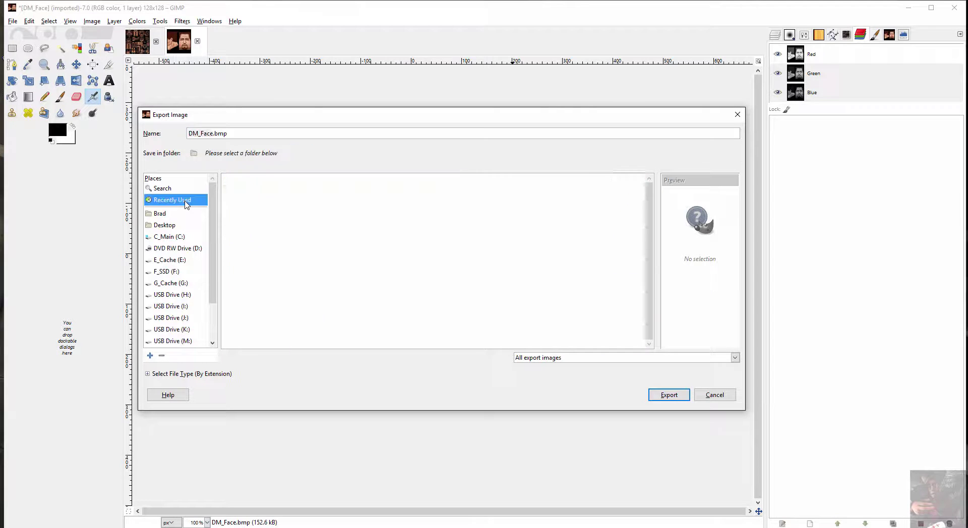
{"action": "left_click", "coordinate": [237, 189]}
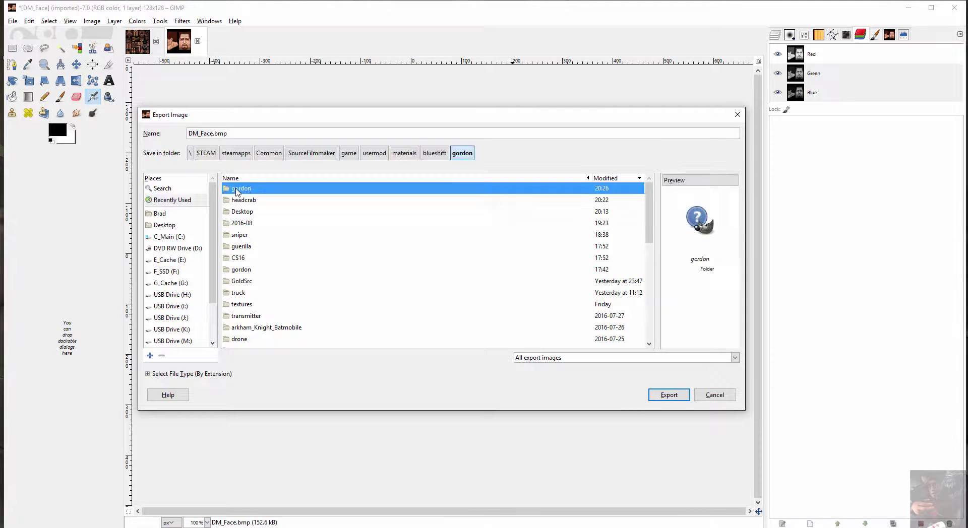
{"action": "left_click", "coordinate": [460, 153]}
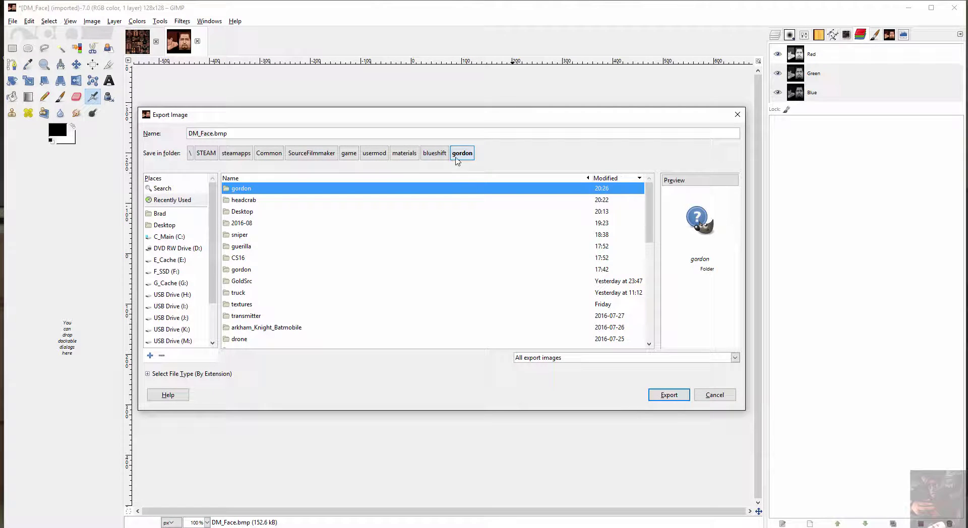
{"action": "left_click", "coordinate": [242, 133]}
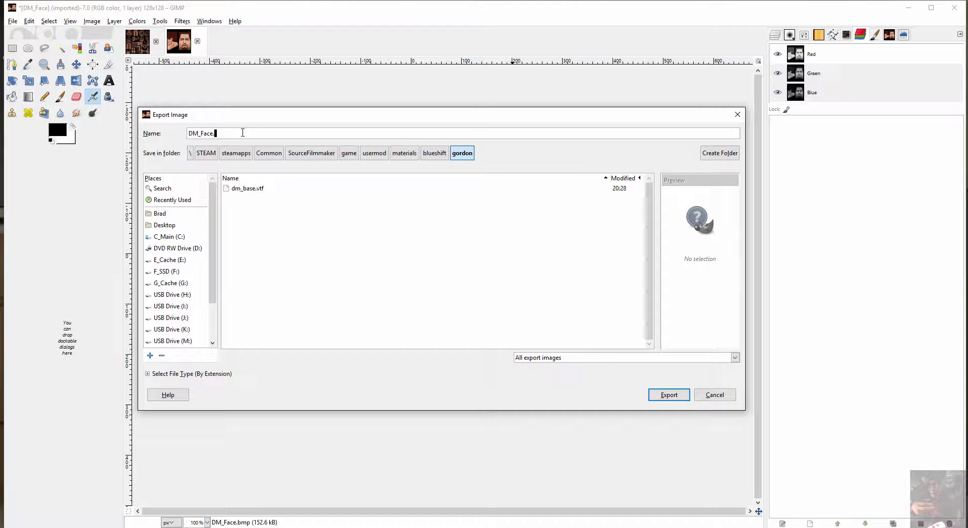
{"action": "type", "text": "vtf"}
{"action": "key", "text": "Return"}
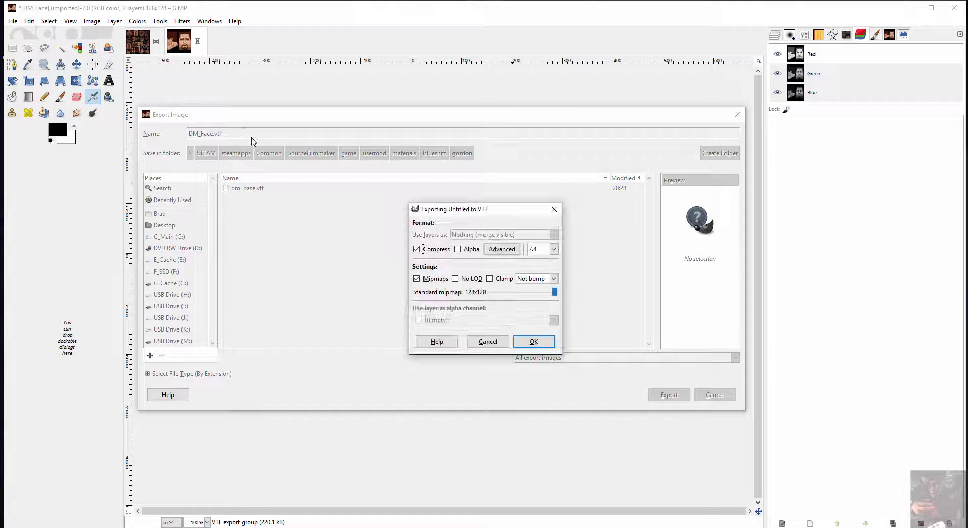
{"action": "left_click", "coordinate": [534, 342]}
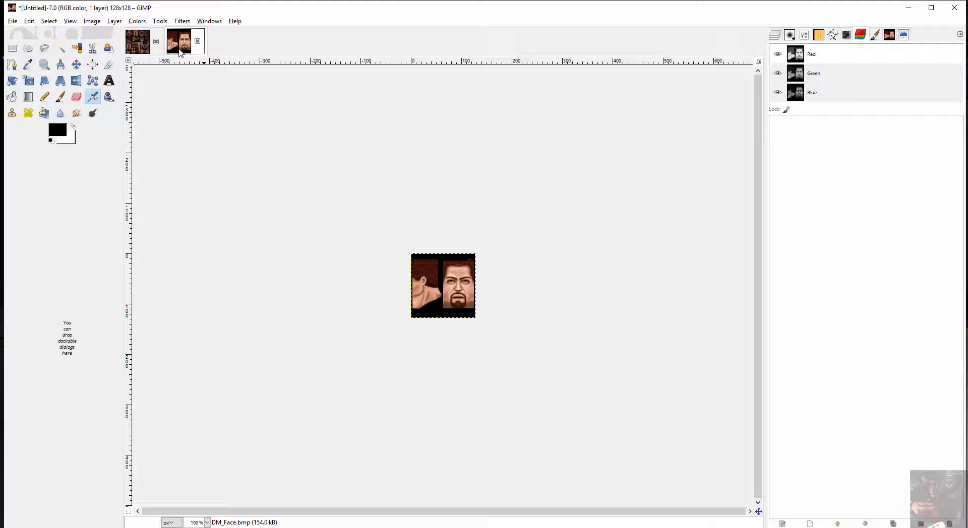
Preview the exported DM_Face.vtf among the recently used files without opening it
{"action": "left_click", "coordinate": [12, 21]}
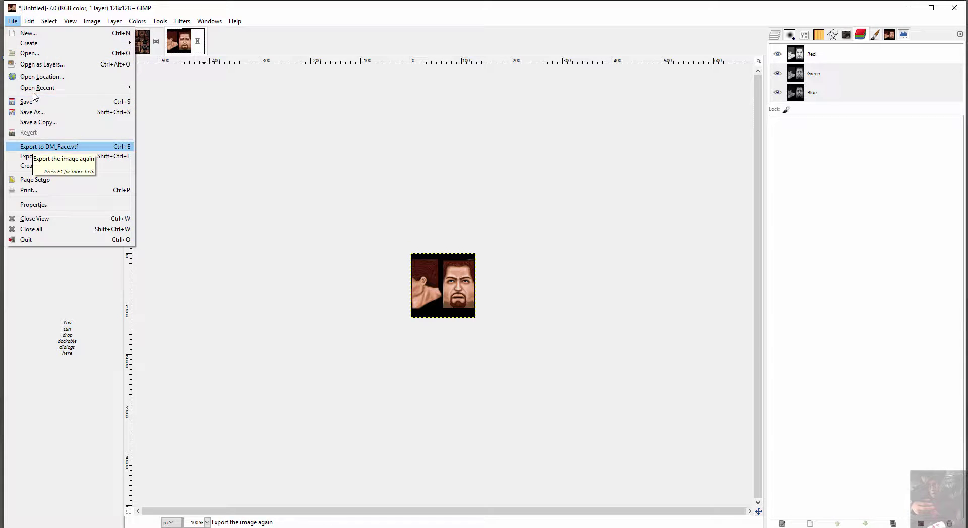
{"action": "left_click", "coordinate": [30, 53]}
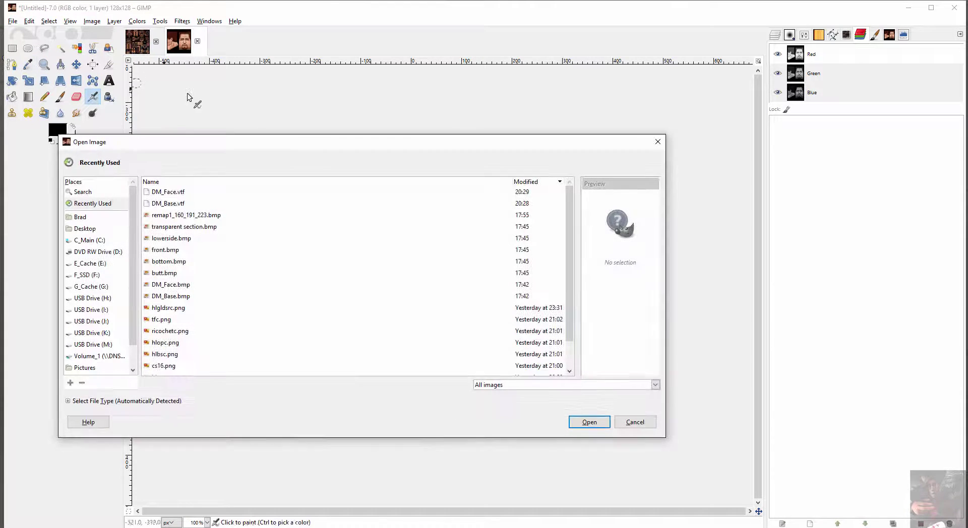
{"action": "left_click", "coordinate": [172, 195]}
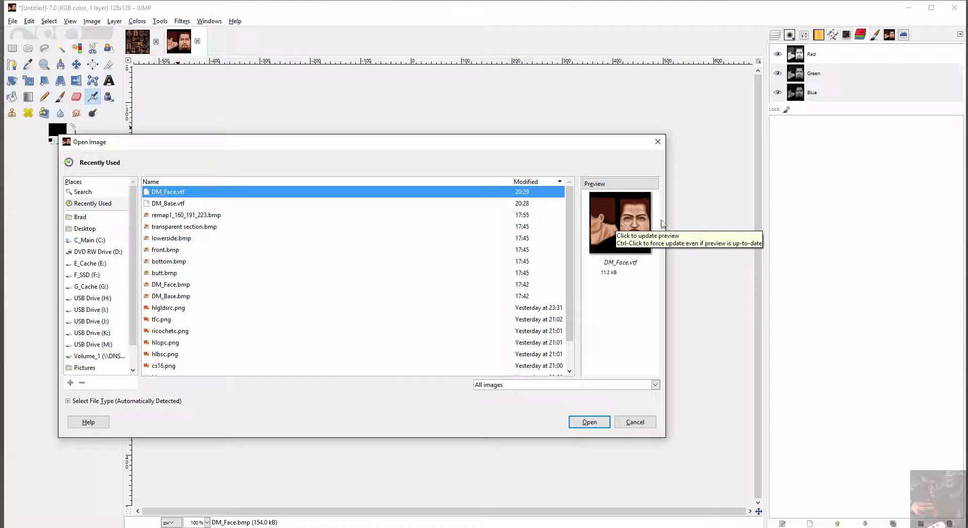
{"action": "left_click", "coordinate": [662, 224]}
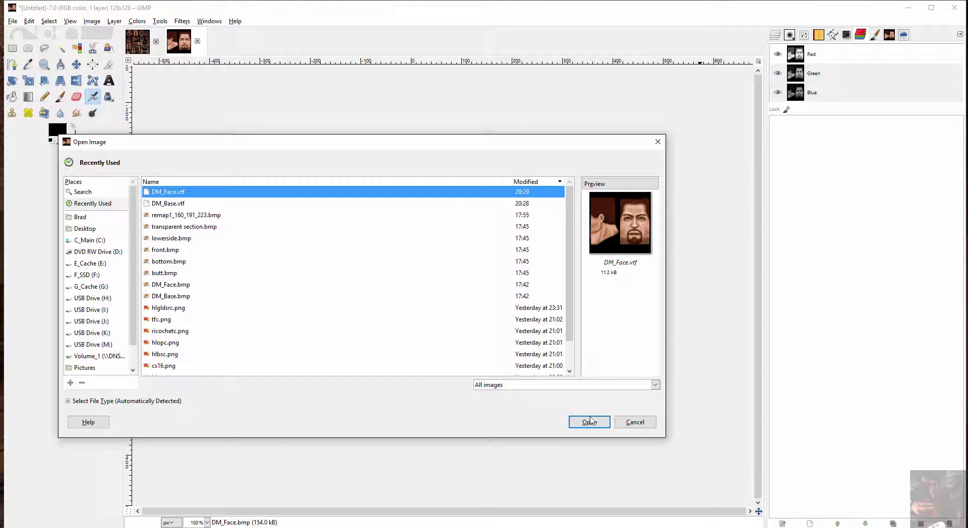
{"action": "left_click", "coordinate": [636, 422]}
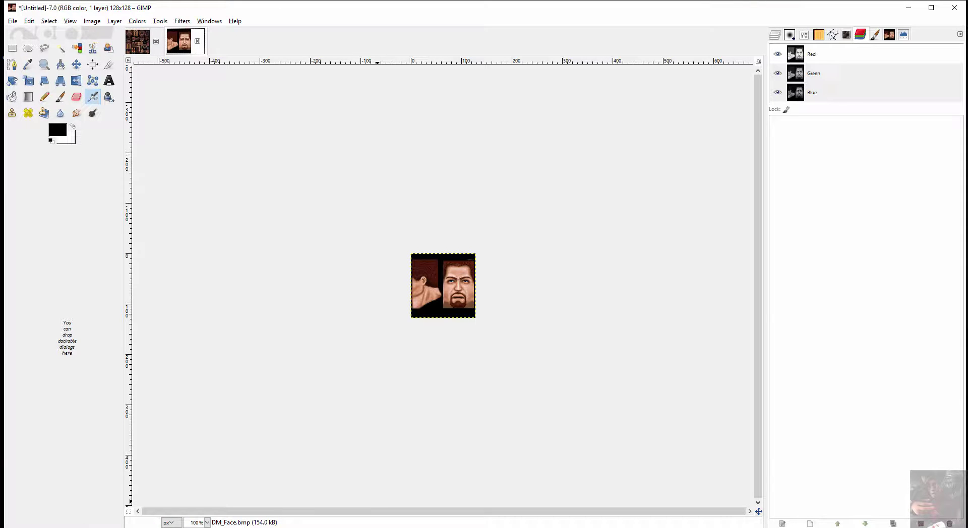
Close all open images, discarding their unsaved changes
{"action": "mouse_move", "coordinate": [103, 527]}
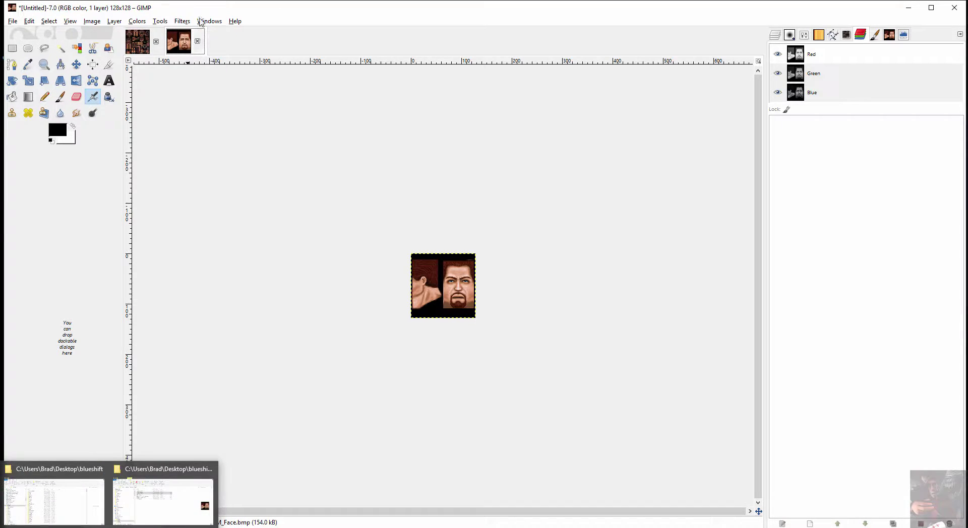
{"action": "left_click", "coordinate": [12, 21]}
{"action": "left_click", "coordinate": [31, 228]}
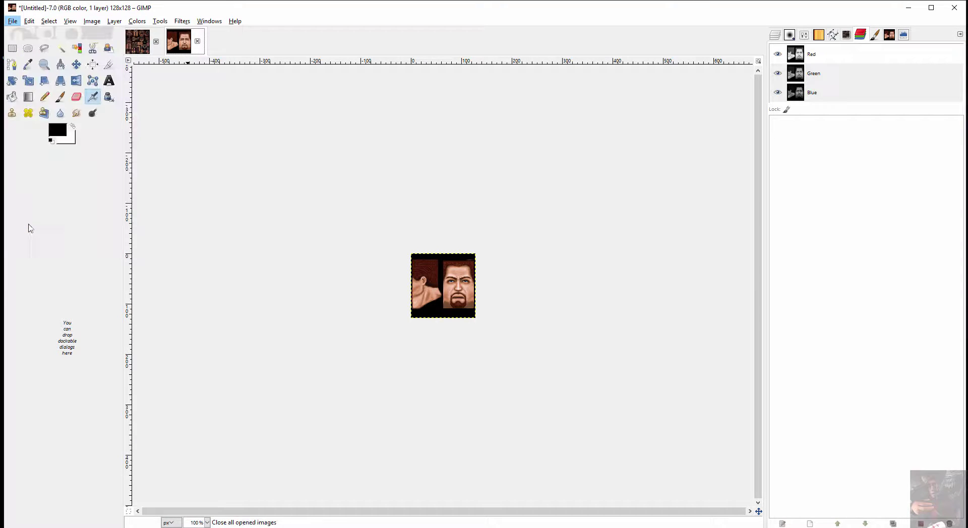
{"action": "left_click", "coordinate": [140, 165]}
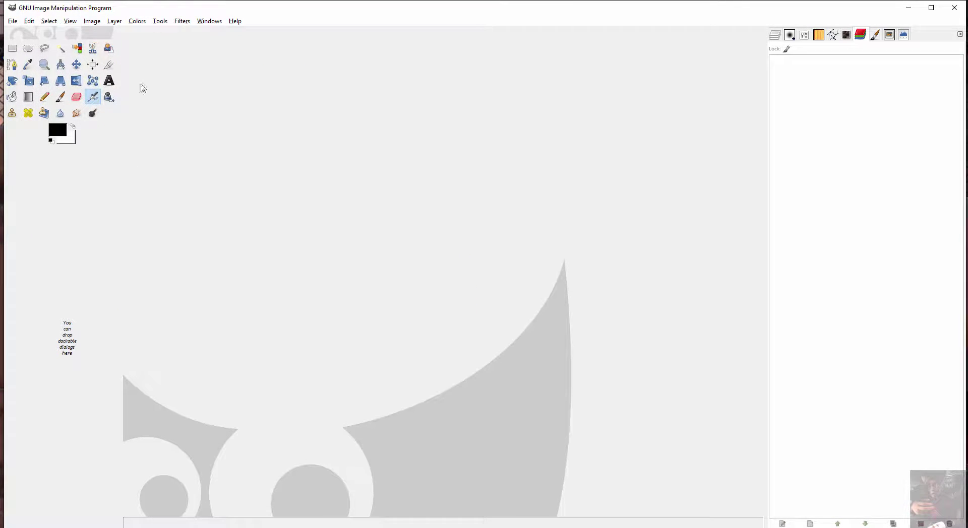
Switch to the File Explorer window showing the decompiled gordon folder and go up to its parent blueshift folder
{"action": "left_click", "coordinate": [85, 527]}
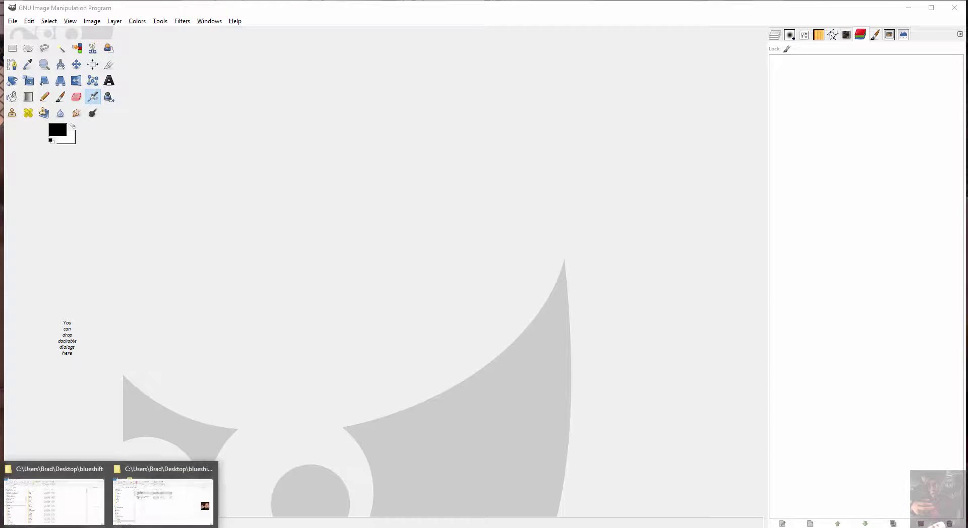
{"action": "left_click", "coordinate": [149, 472]}
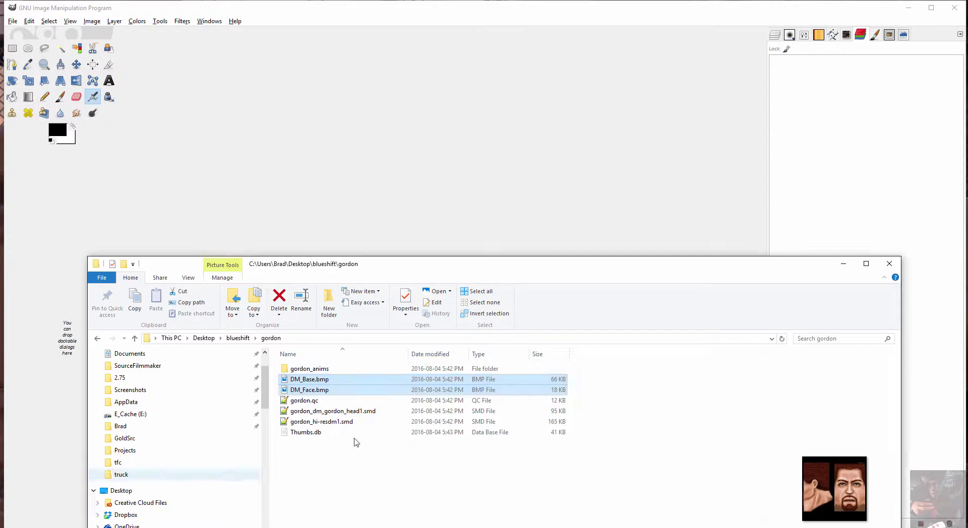
{"action": "left_click", "coordinate": [236, 341]}
Look through the decompiled blueshift model folders and open p_crowbar
{"action": "scroll", "coordinate": [351, 387], "scroll_direction": "down", "scroll_amount": 15}
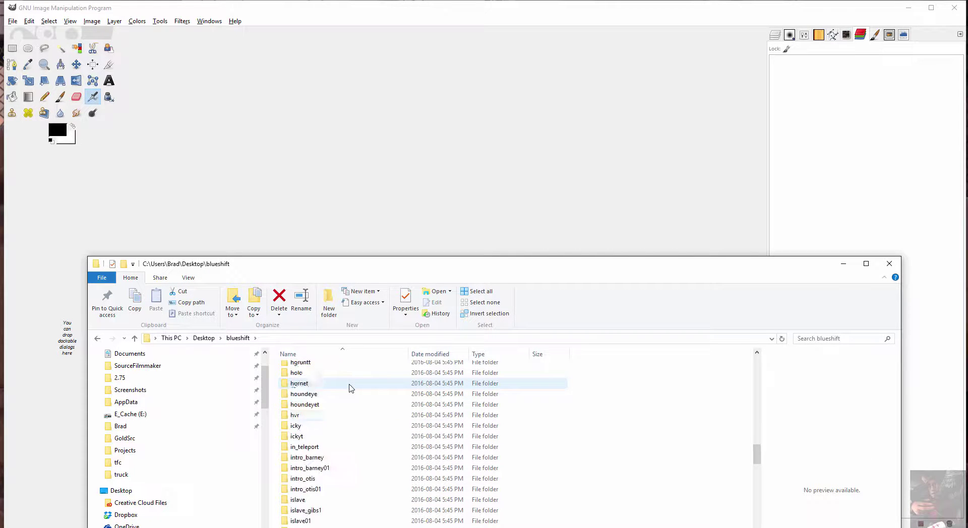
{"action": "scroll", "coordinate": [350, 387], "scroll_direction": "down", "scroll_amount": 10}
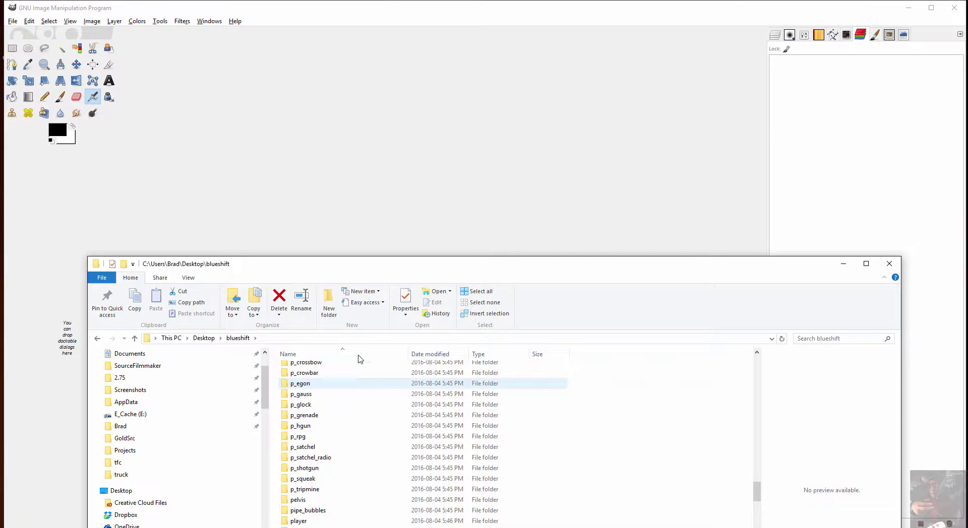
{"action": "left_click_drag", "start_coordinate": [390, 267], "coordinate": [366, 84]}
{"action": "left_click", "coordinate": [292, 304]}
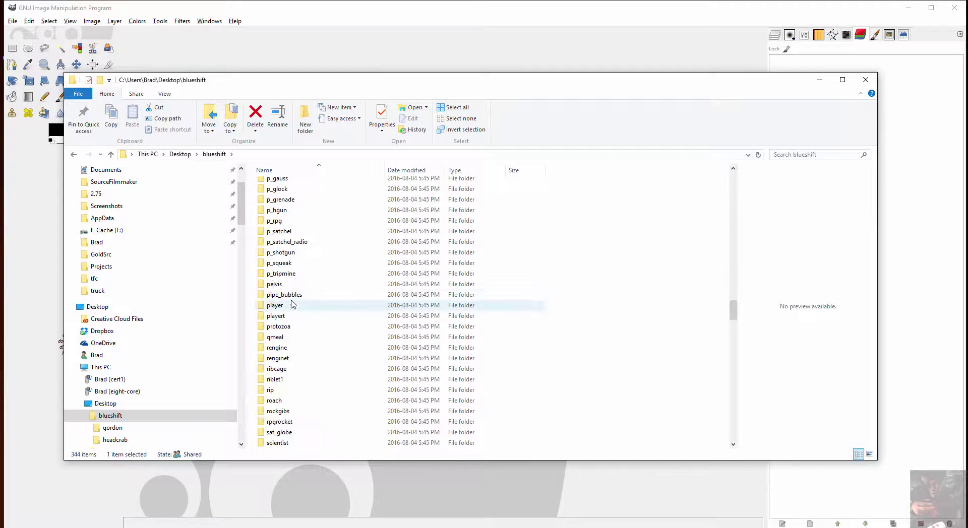
{"action": "scroll", "coordinate": [291, 304], "scroll_direction": "down", "scroll_amount": 20}
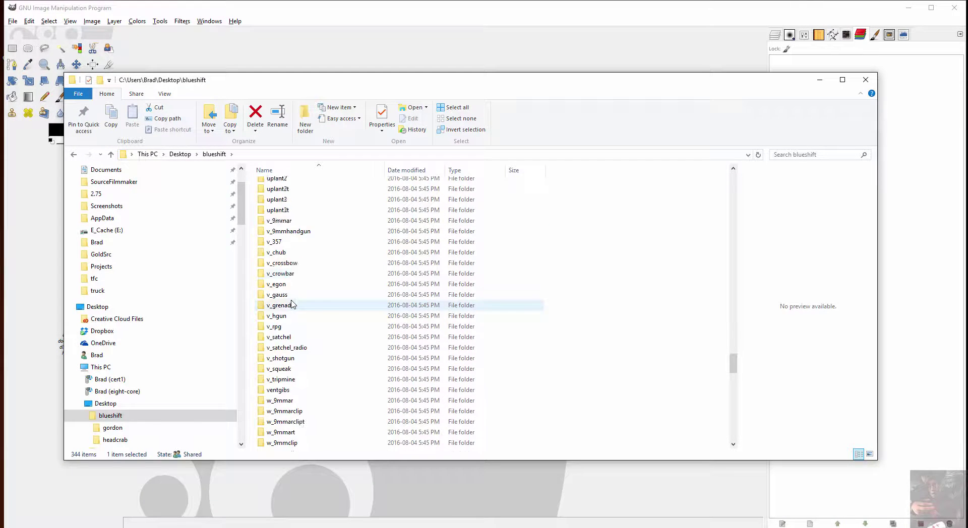
{"action": "scroll", "coordinate": [291, 304], "scroll_direction": "up", "scroll_amount": 20}
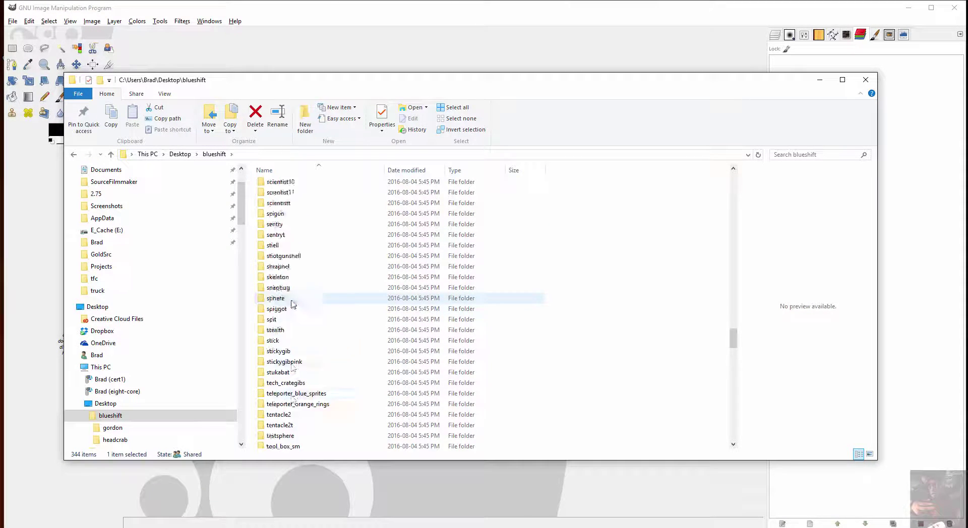
{"action": "scroll", "coordinate": [292, 304], "scroll_direction": "up", "scroll_amount": 4}
{"action": "scroll", "coordinate": [292, 304], "scroll_direction": "up", "scroll_amount": 2}
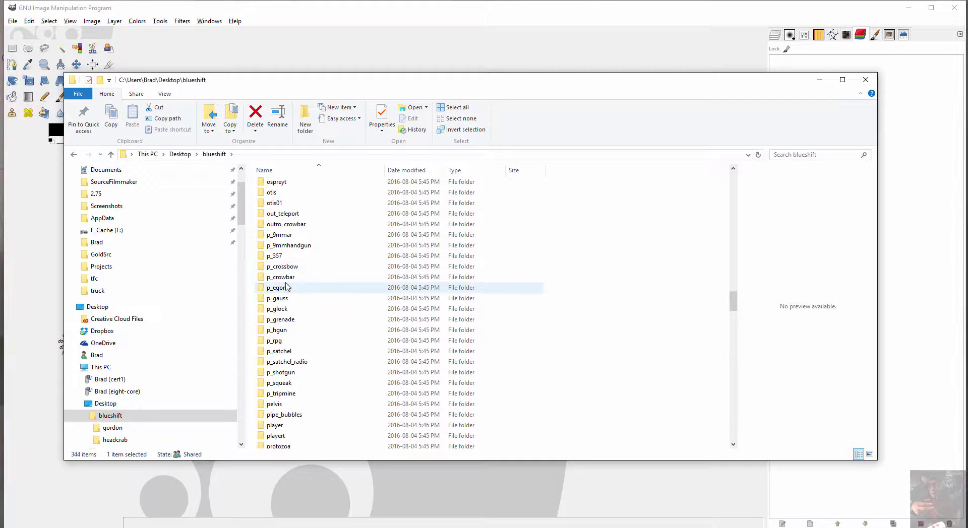
{"action": "left_click", "coordinate": [286, 279]}
{"action": "double_click", "coordinate": [285, 280]}
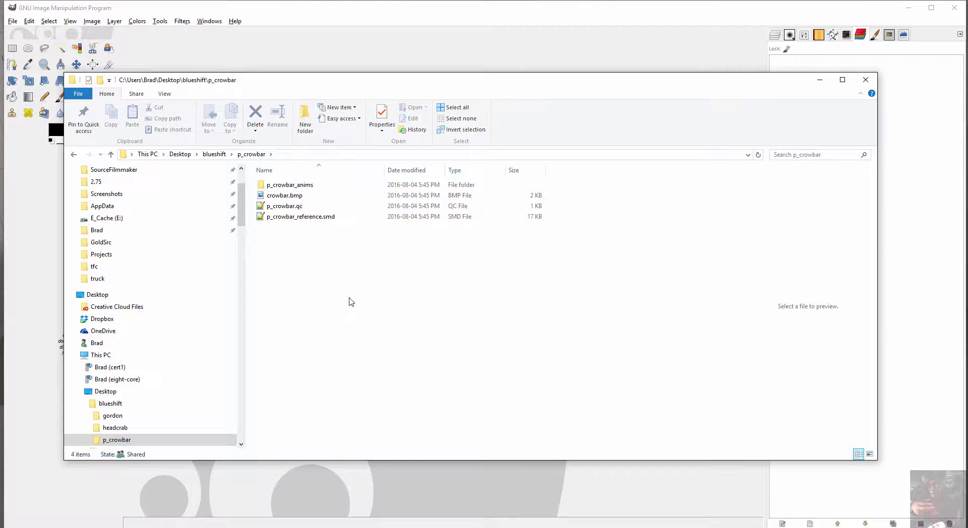
Open crowbar.bmp from the p_crowbar folder as an image in GIMP
{"action": "left_click_drag", "start_coordinate": [345, 79], "coordinate": [368, 250]}
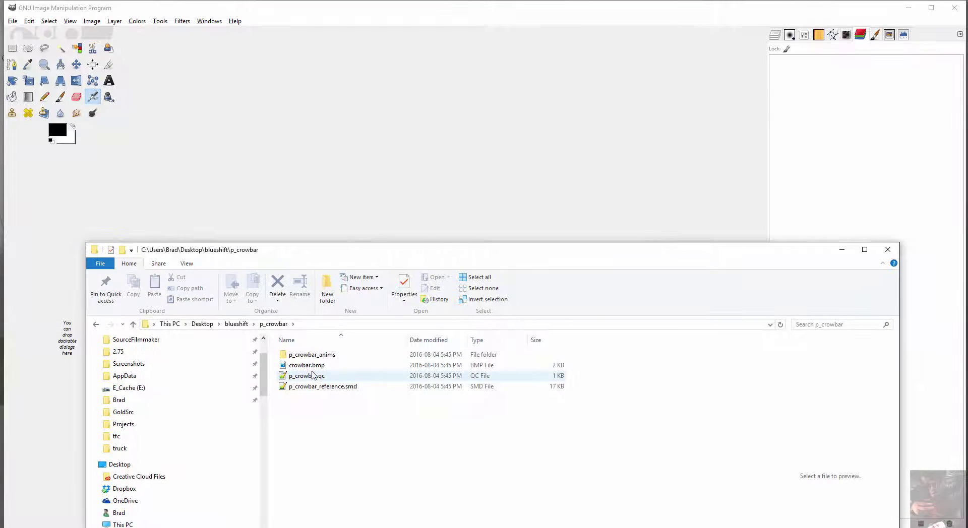
{"action": "left_click_drag", "start_coordinate": [307, 366], "coordinate": [291, 148]}
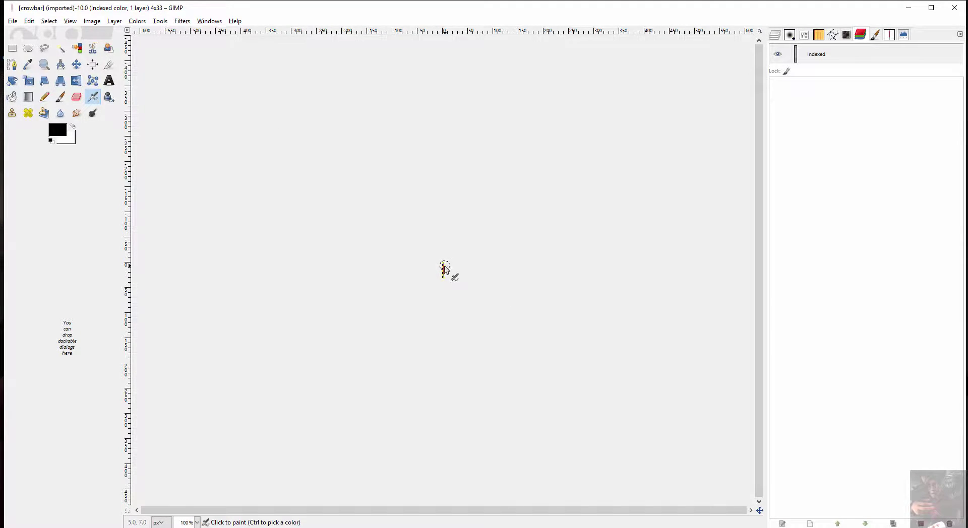
{"action": "scroll", "coordinate": [444, 271], "scroll_direction": "up", "scroll_amount": 8}
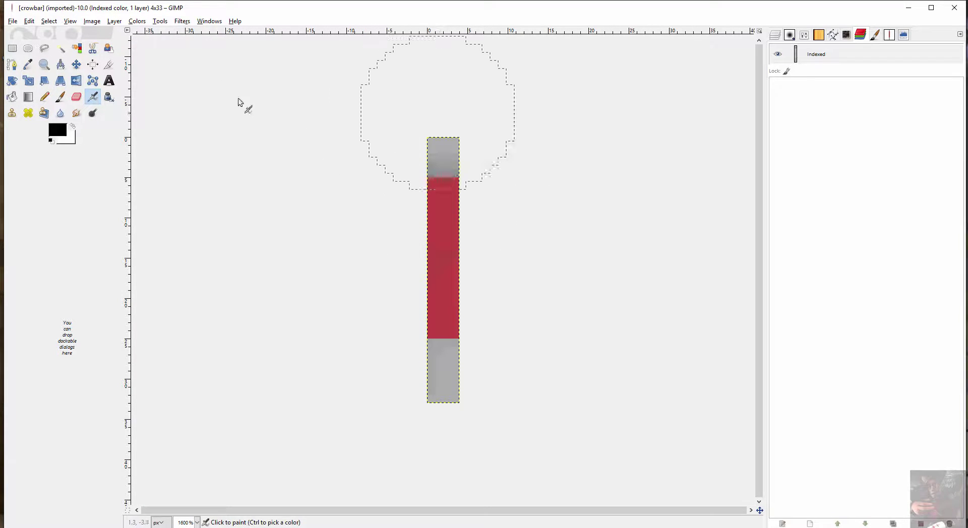
Scale the crowbar image to 4 × 32 px, unlinking width from height so only the height is set to 32
{"action": "left_click", "coordinate": [91, 23]}
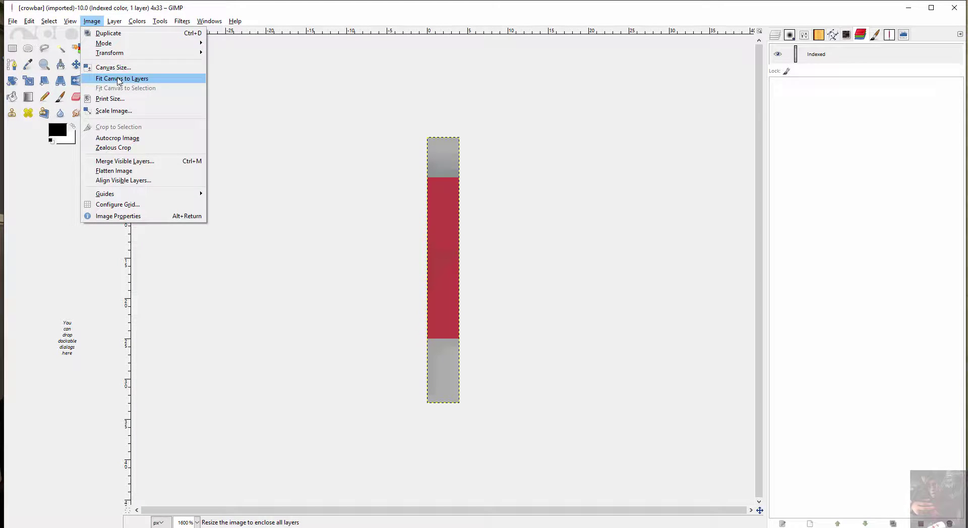
{"action": "left_click", "coordinate": [115, 111]}
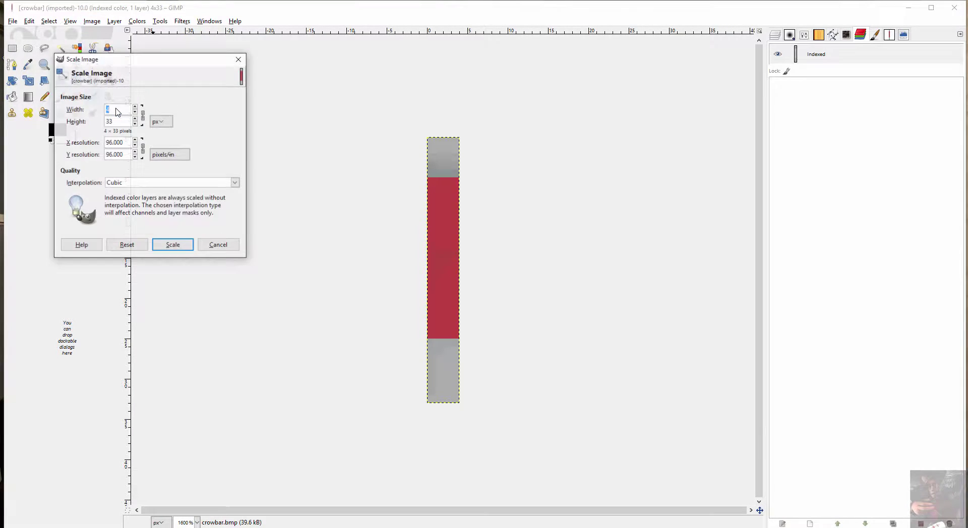
{"action": "left_click", "coordinate": [145, 117]}
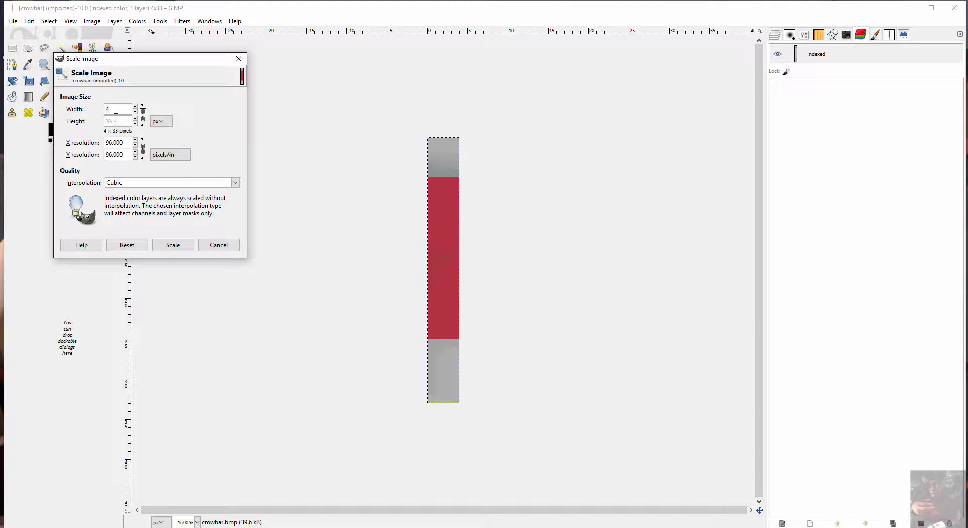
{"action": "left_click", "coordinate": [142, 115]}
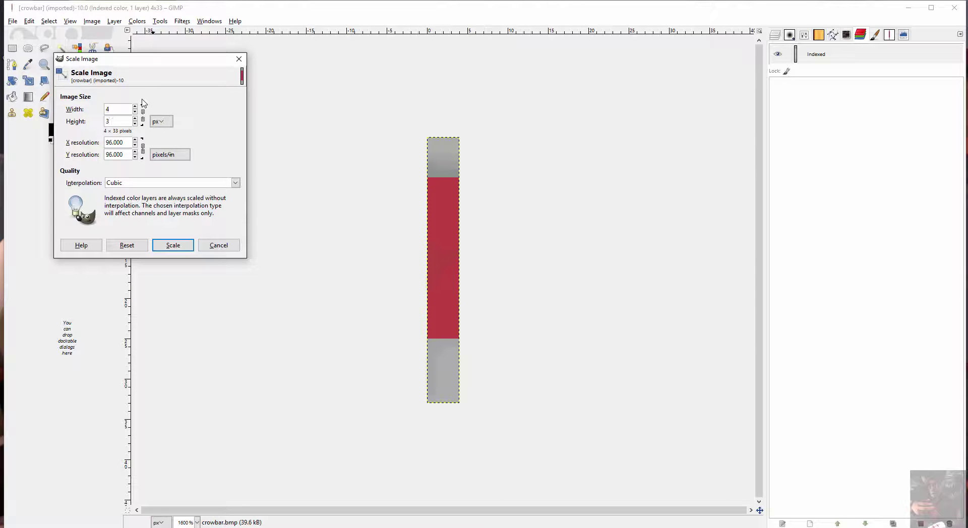
{"action": "type", "text": "2"}
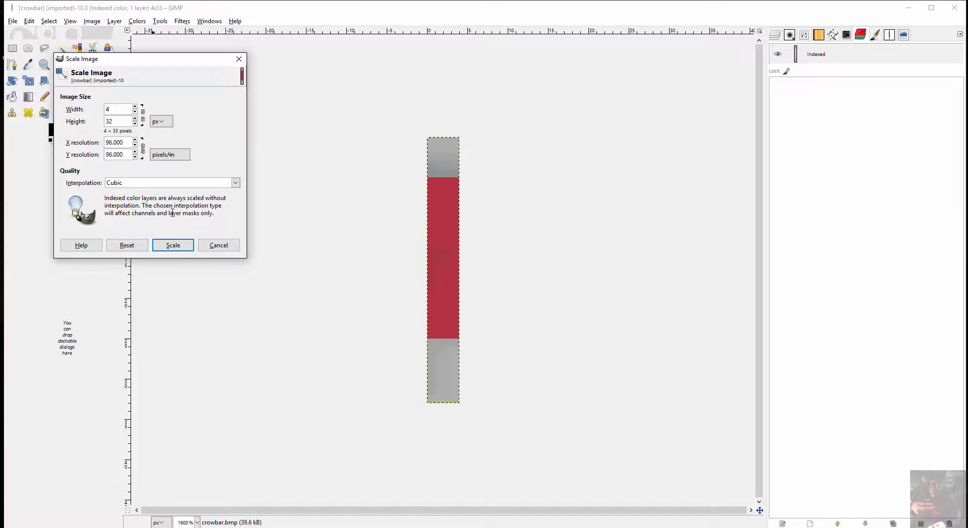
{"action": "left_click", "coordinate": [173, 246]}
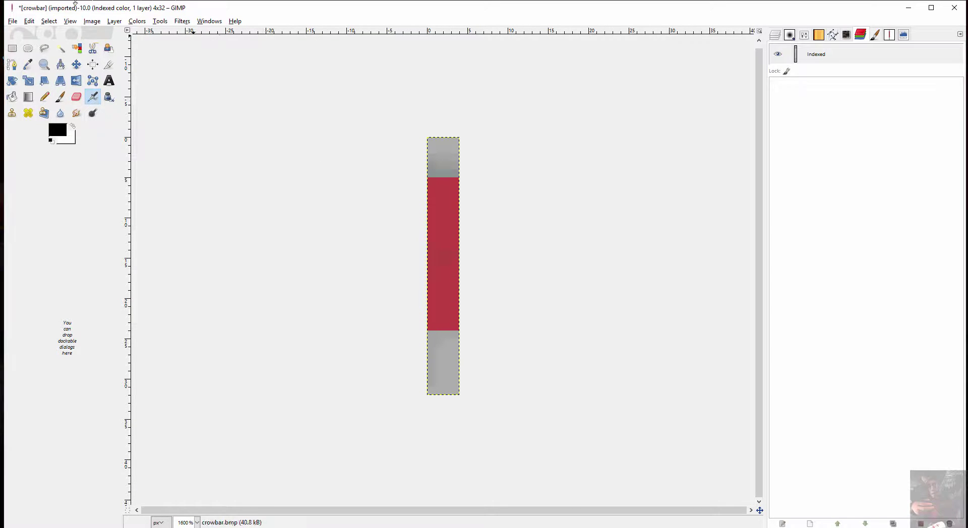
Start exporting the crowbar image and create a crowbar folder inside SourceFilmmaker's usermod materials blueshift folder
{"action": "left_click", "coordinate": [14, 23]}
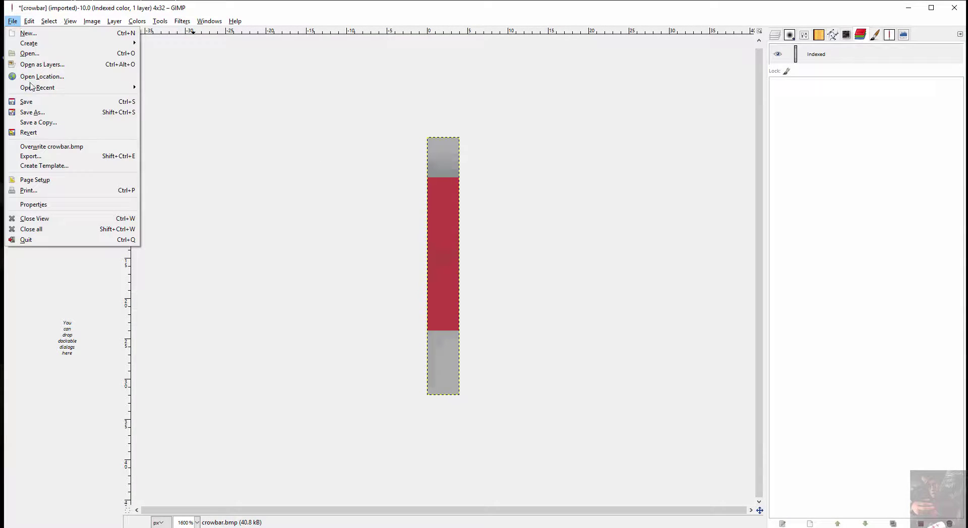
{"action": "left_click", "coordinate": [40, 159]}
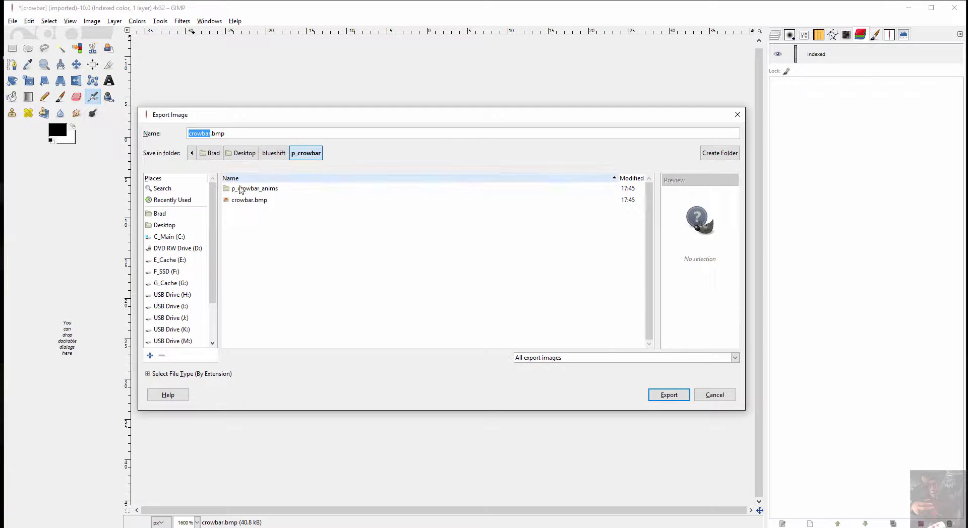
{"action": "left_click", "coordinate": [190, 201]}
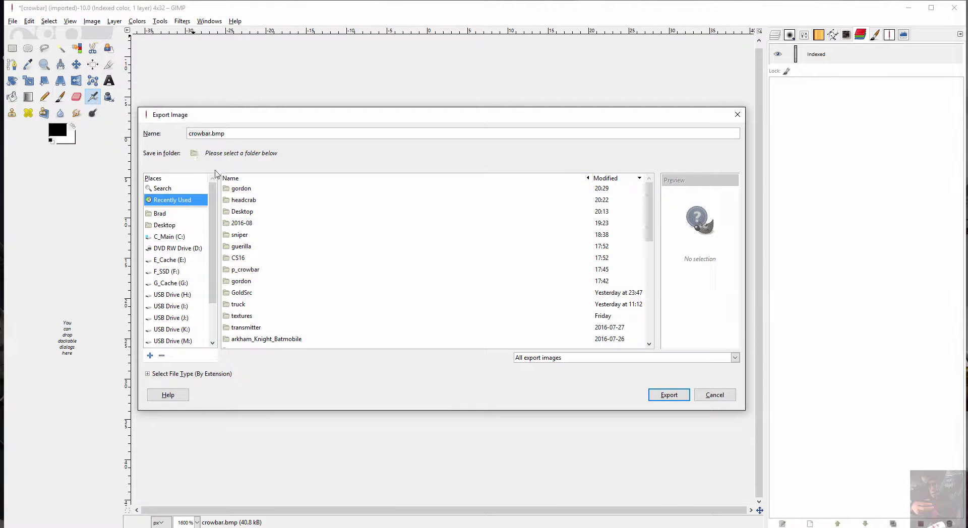
{"action": "left_click", "coordinate": [246, 189]}
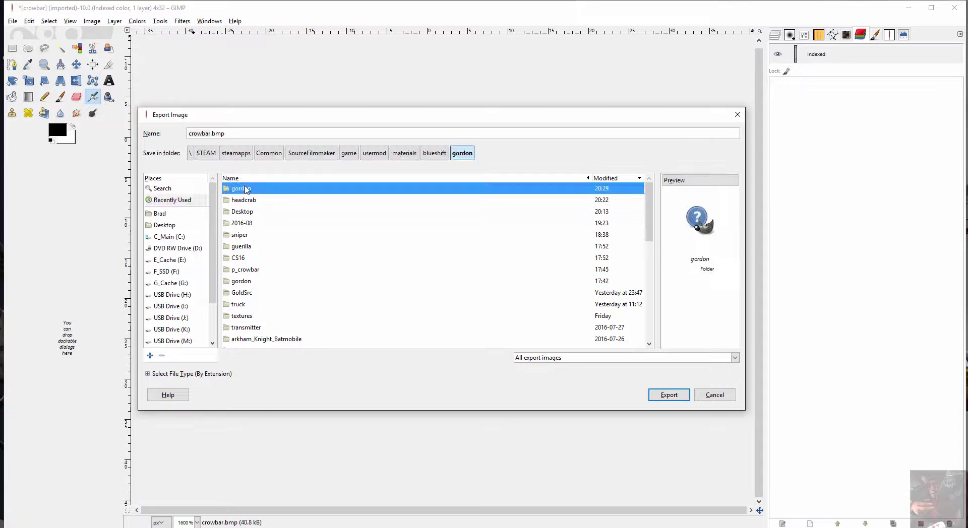
{"action": "left_click", "coordinate": [431, 159]}
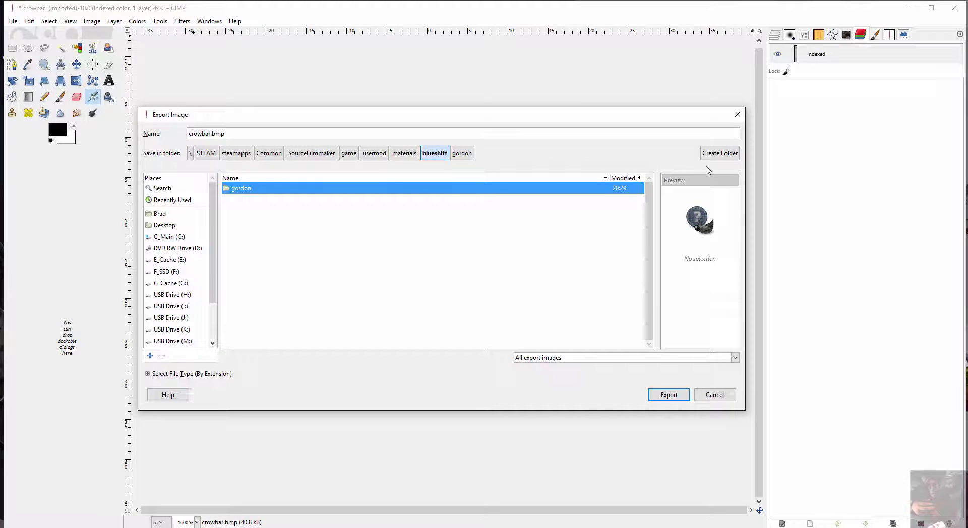
{"action": "left_click", "coordinate": [720, 153]}
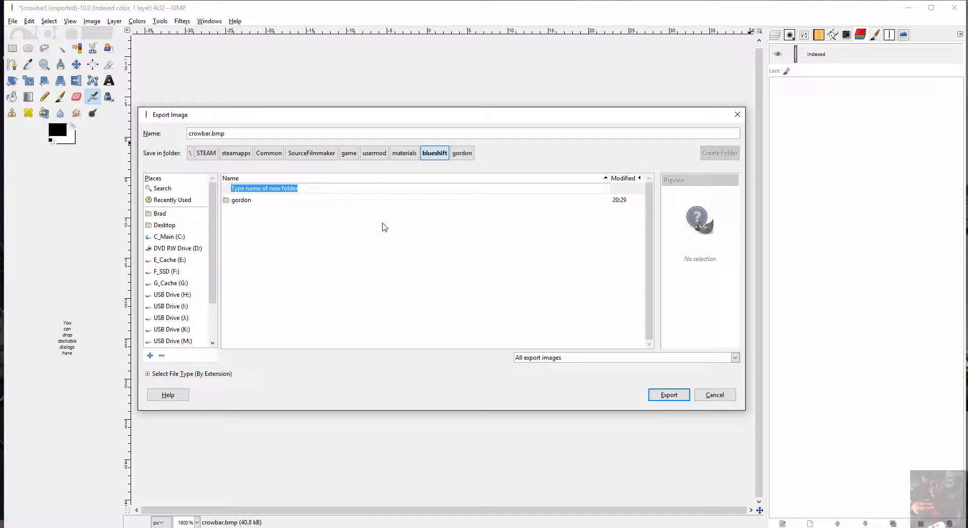
{"action": "type", "text": "crowbar"}
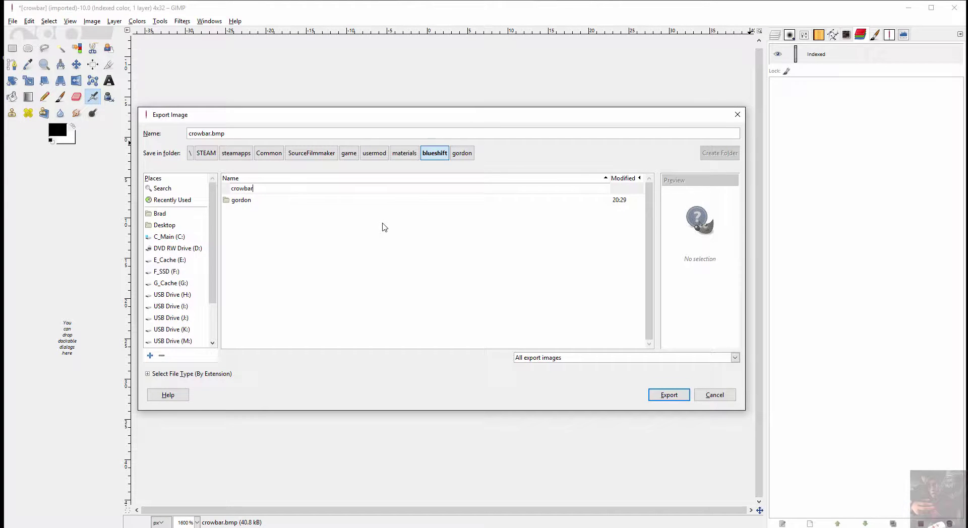
{"action": "key", "text": "Return"}
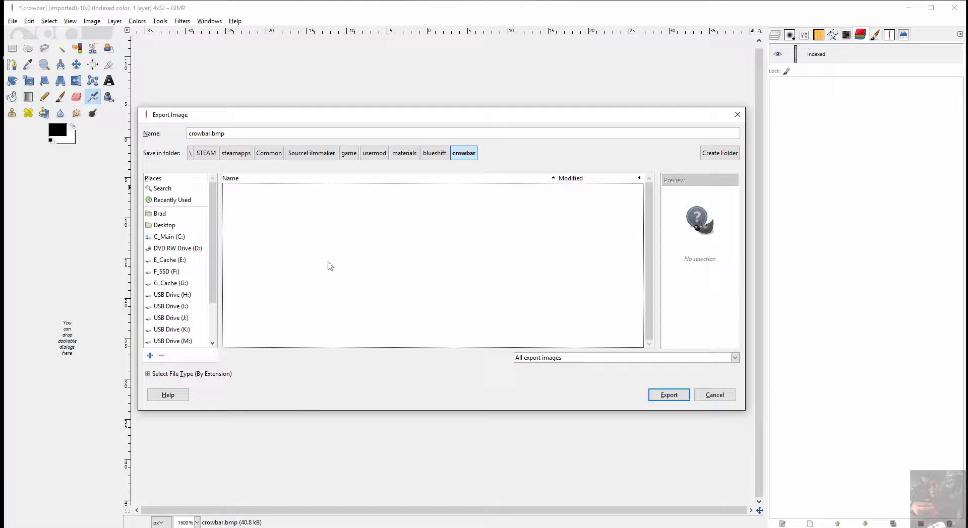
{"action": "left_click", "coordinate": [252, 133]}
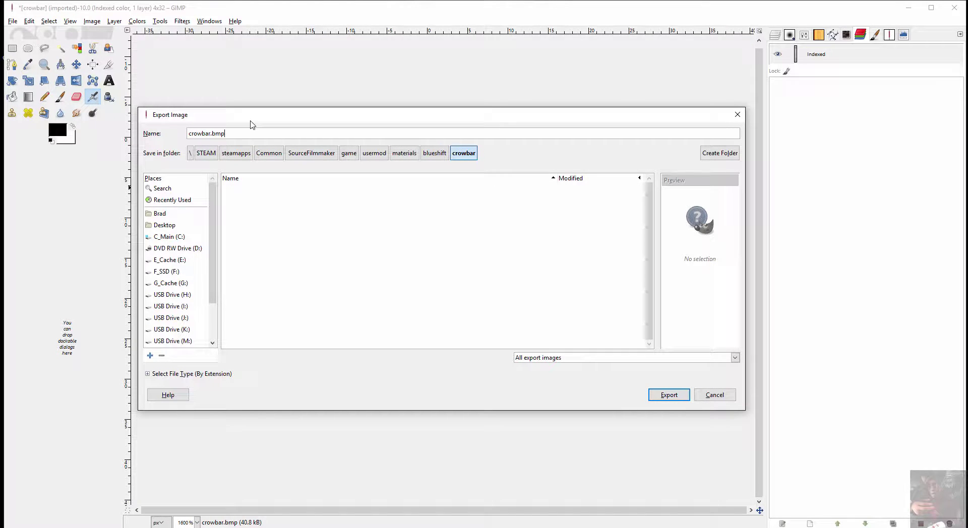
{"action": "key", "text": "BackSpace"}
{"action": "key", "text": "BackSpace"}
{"action": "type", "text": "vtf"}
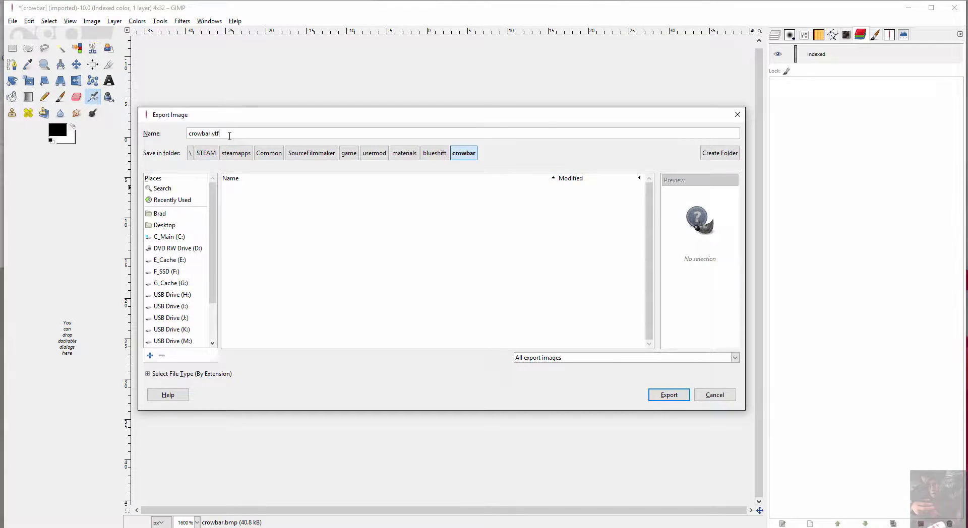
{"action": "left_click", "coordinate": [675, 396]}
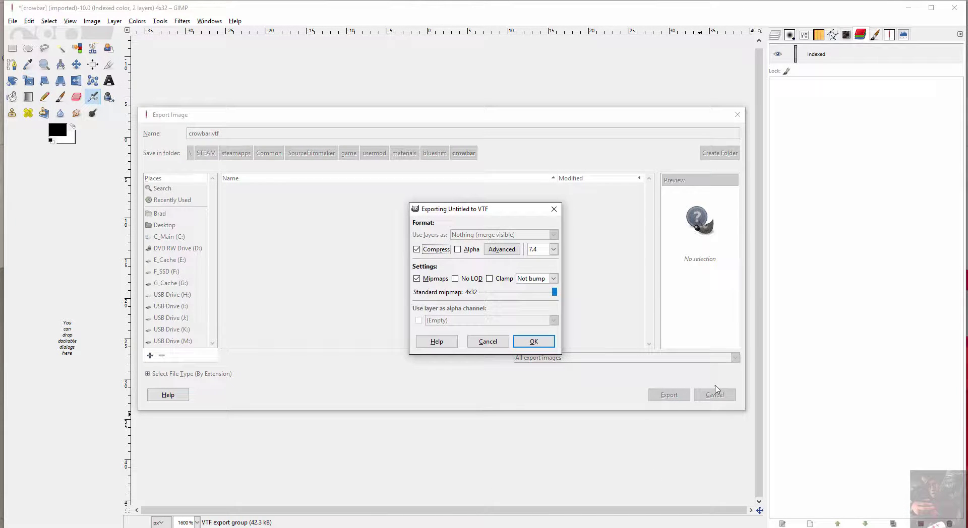
{"action": "left_click", "coordinate": [488, 341]}
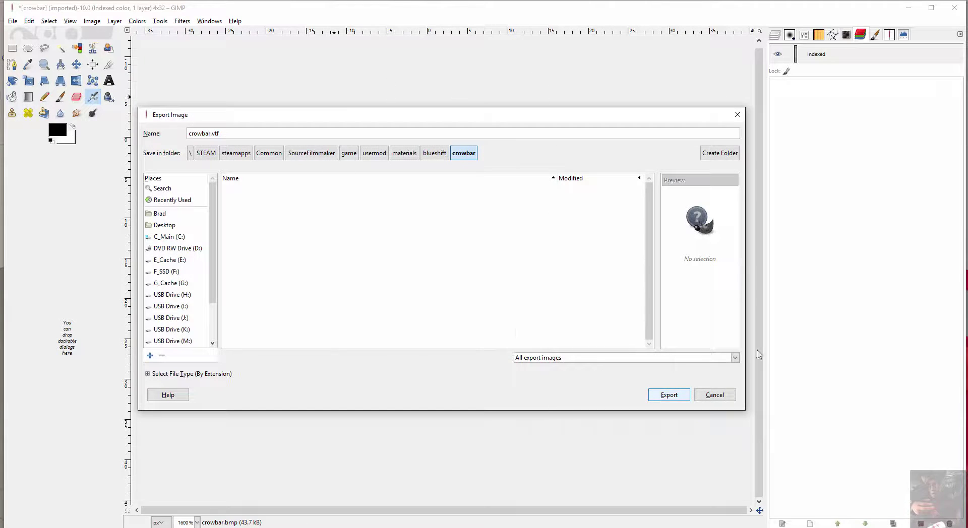
{"action": "left_click", "coordinate": [714, 393]}
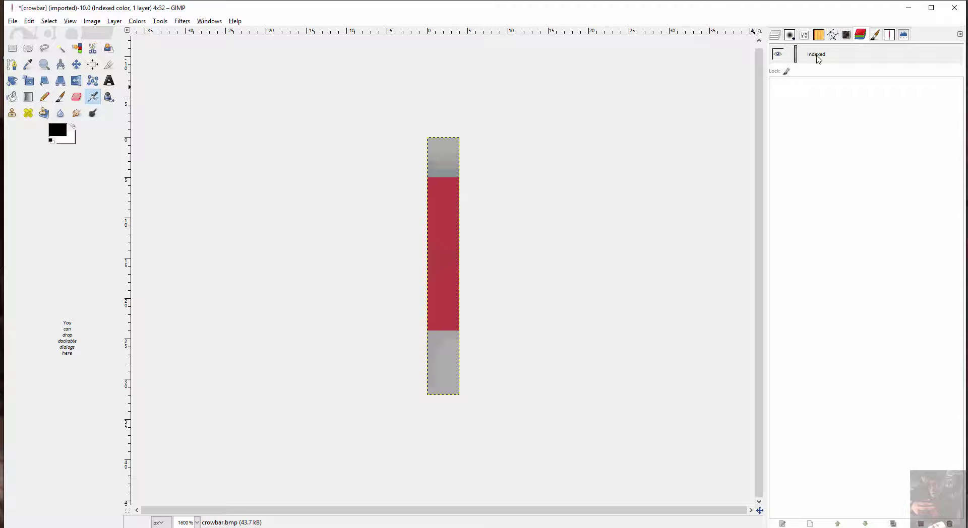
Convert the crowbar image from indexed color to RGB mode
{"action": "left_click", "coordinate": [92, 22]}
{"action": "mouse_move", "coordinate": [177, 48]}
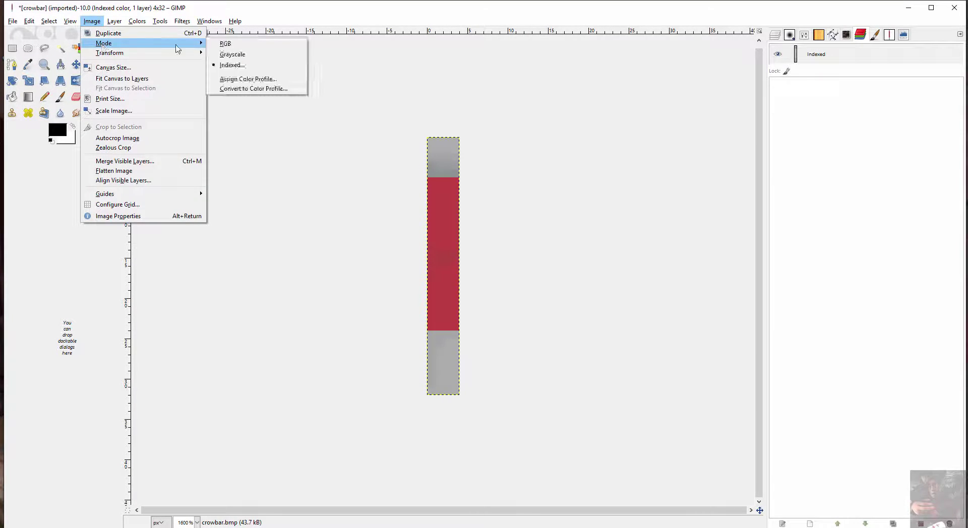
{"action": "left_click", "coordinate": [267, 43]}
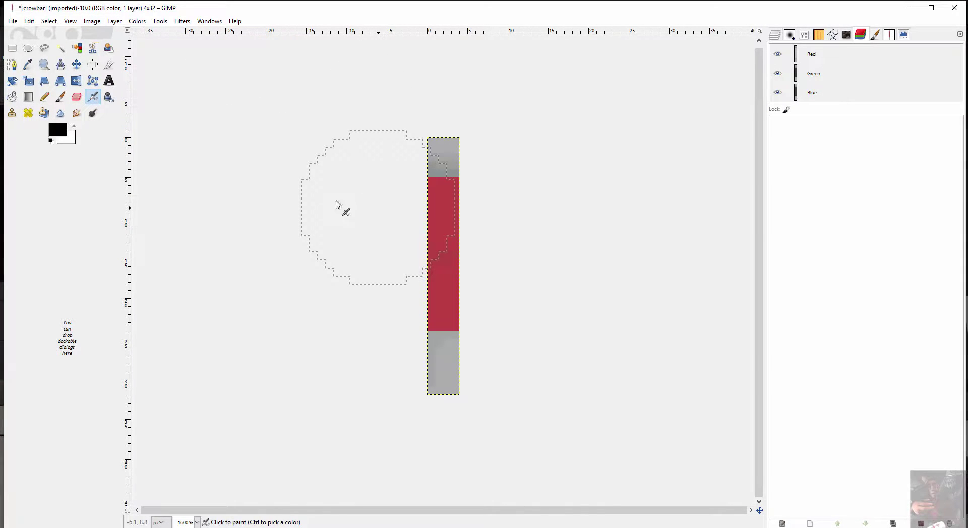
Export the crowbar image as crowbar.vtf into the materials blueshift crowbar folder, keeping the default VTF settings
{"action": "left_click", "coordinate": [13, 21]}
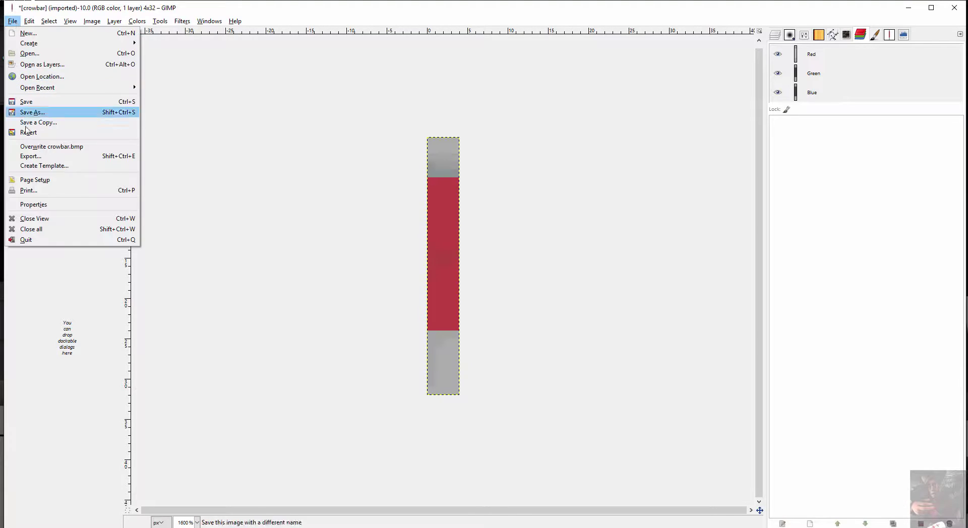
{"action": "left_click", "coordinate": [30, 156]}
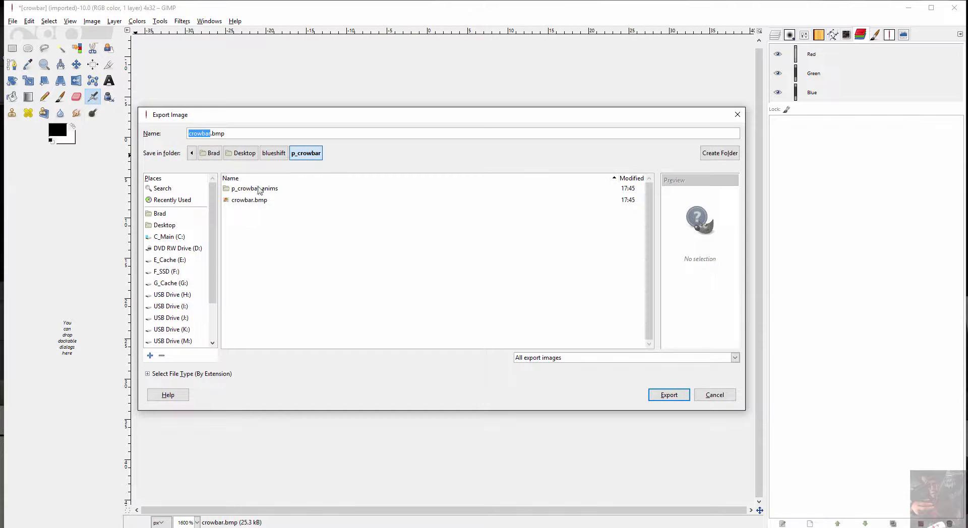
{"action": "left_click", "coordinate": [176, 200]}
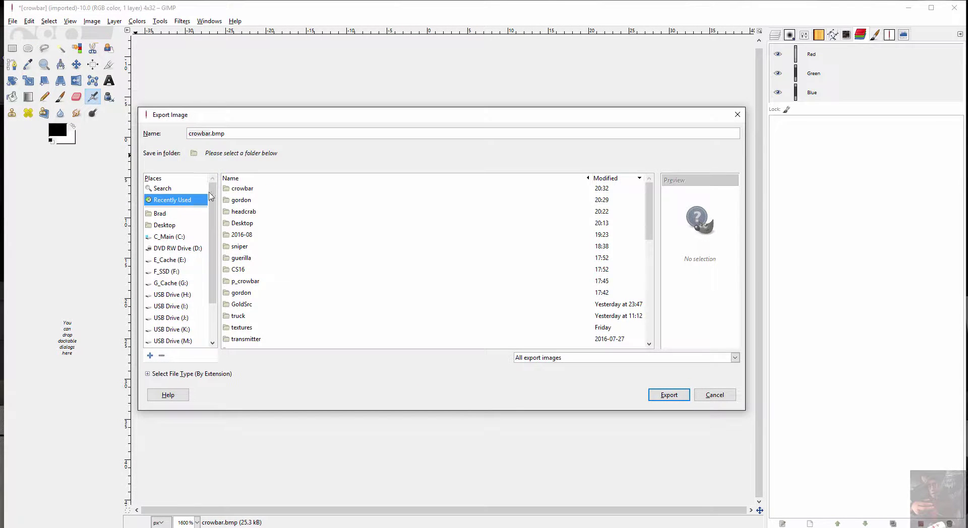
{"action": "left_click", "coordinate": [253, 193]}
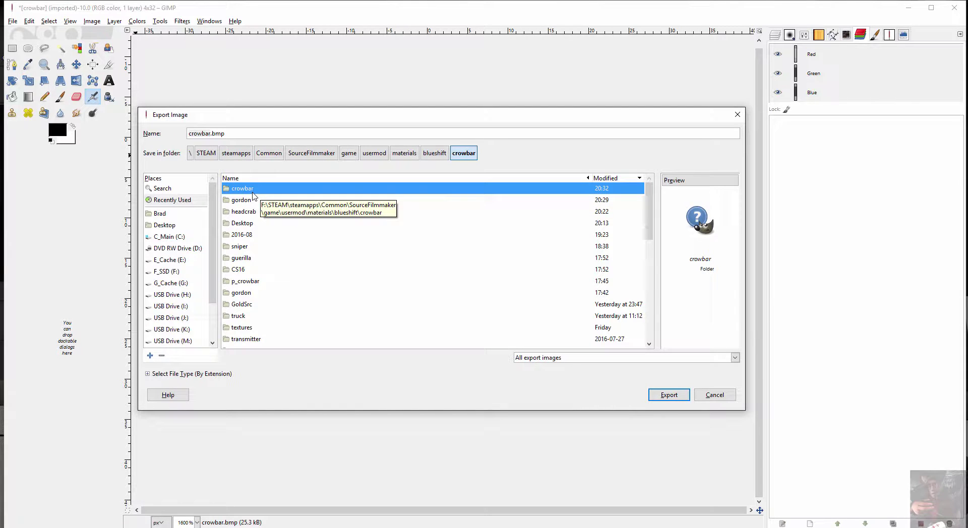
{"action": "left_click", "coordinate": [461, 154]}
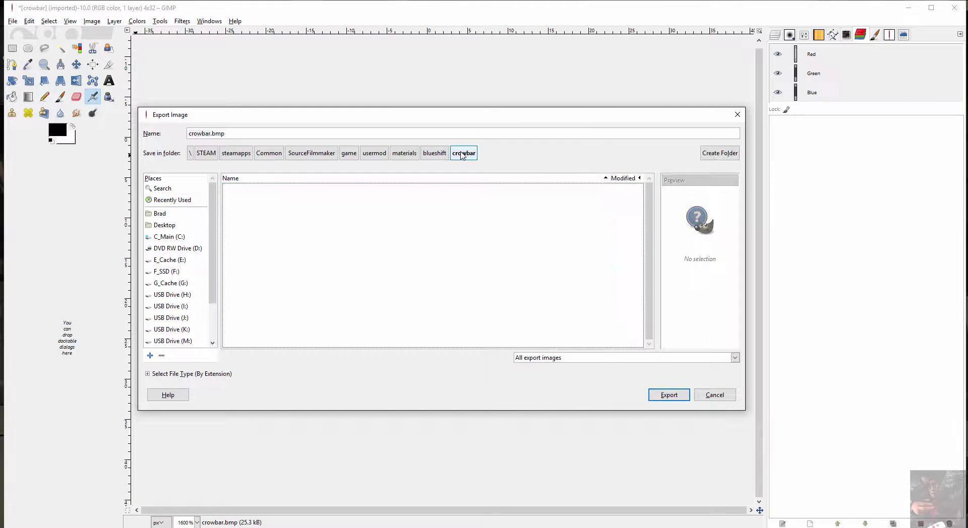
{"action": "left_click", "coordinate": [234, 130]}
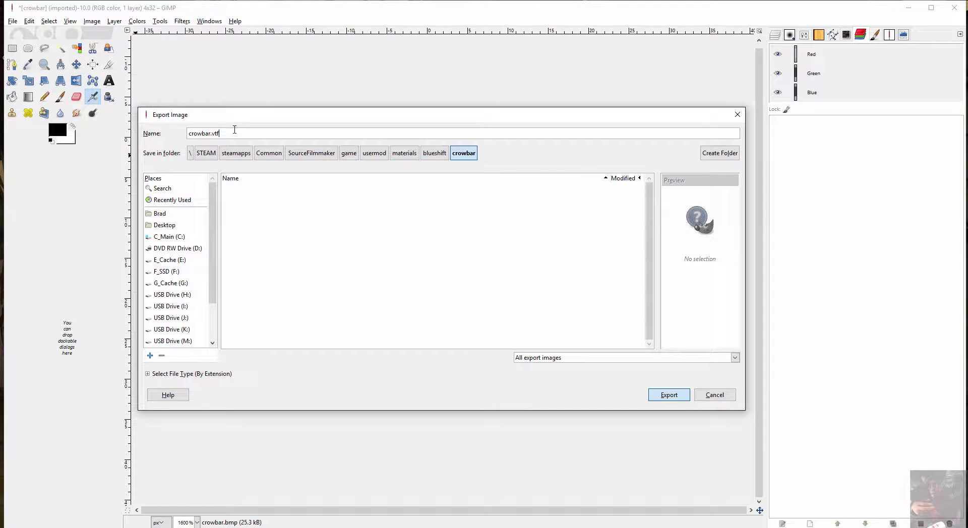
{"action": "key", "text": "Return"}
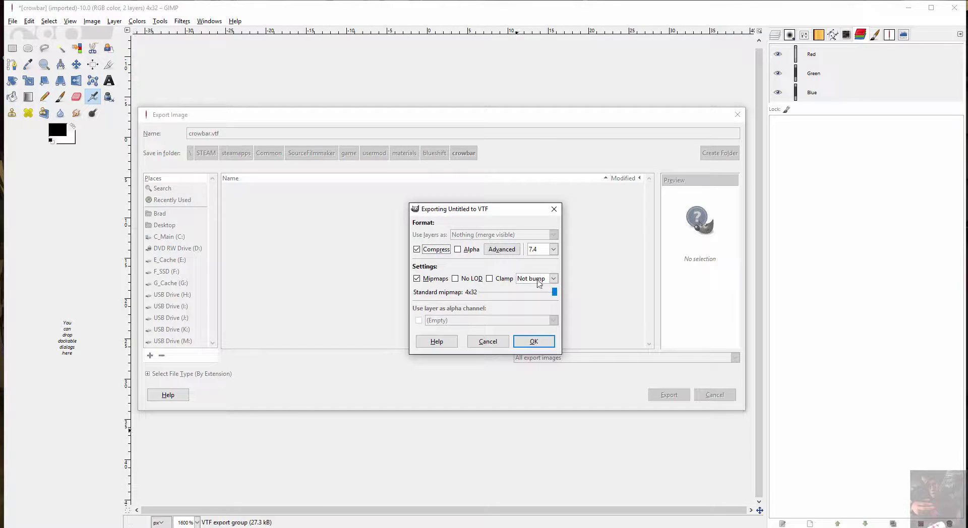
{"action": "left_click", "coordinate": [545, 344]}
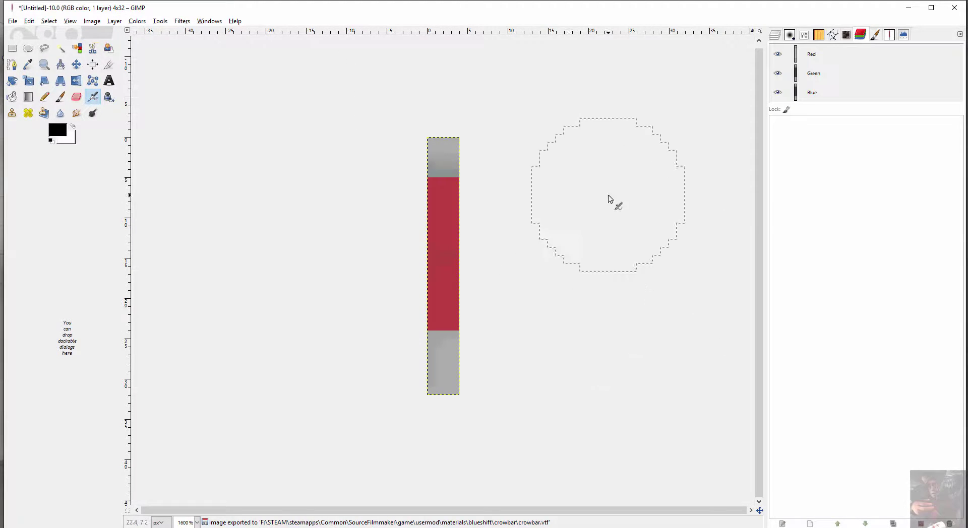
Preview the exported crowbar.vtf among the recently used files without opening it
{"action": "left_click", "coordinate": [12, 21]}
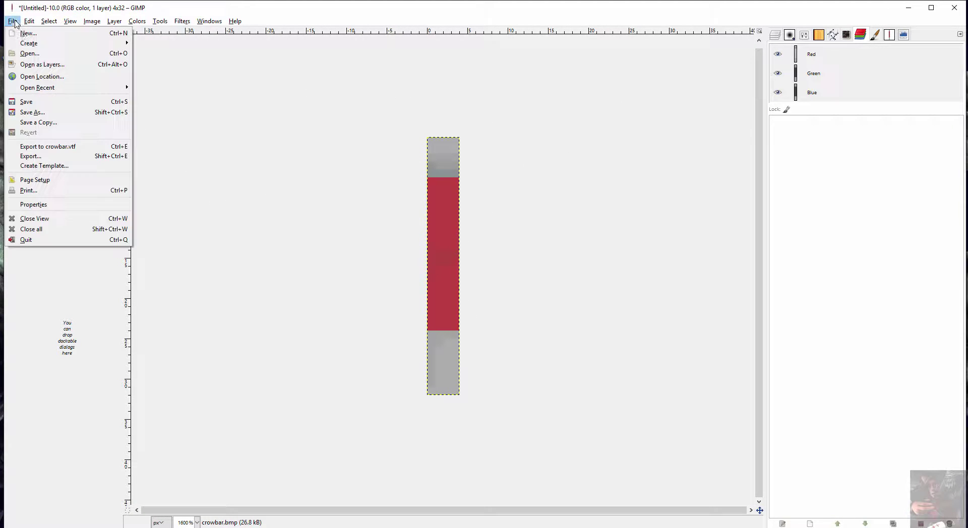
{"action": "left_click", "coordinate": [26, 54]}
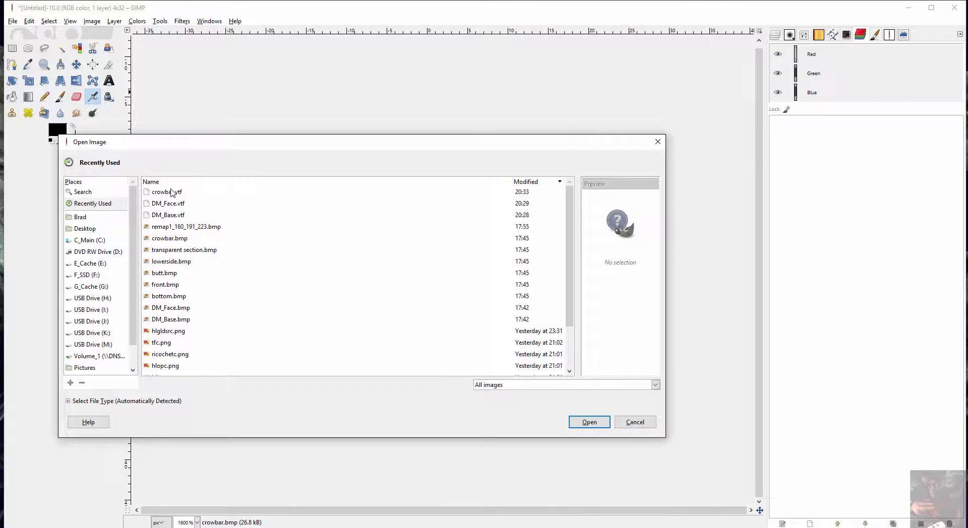
{"action": "left_click", "coordinate": [187, 195]}
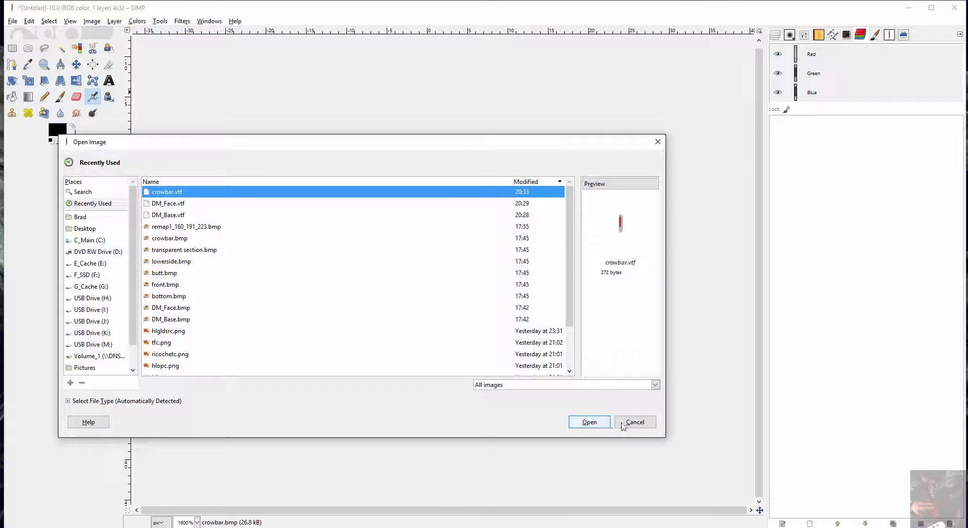
{"action": "left_click", "coordinate": [640, 424]}
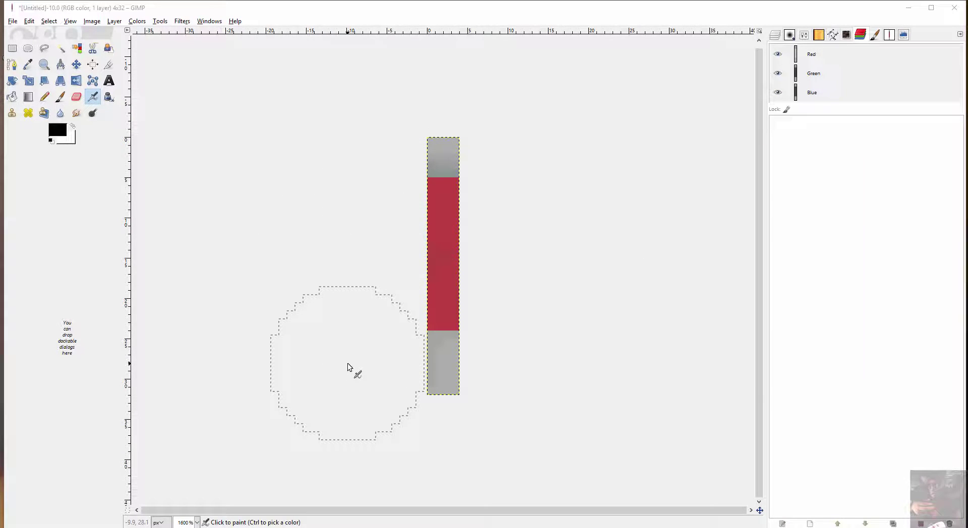
Switch to File Explorer and open the sniper folder inside the Desktop's tfc folder
{"action": "key", "text": "alt+Tab"}
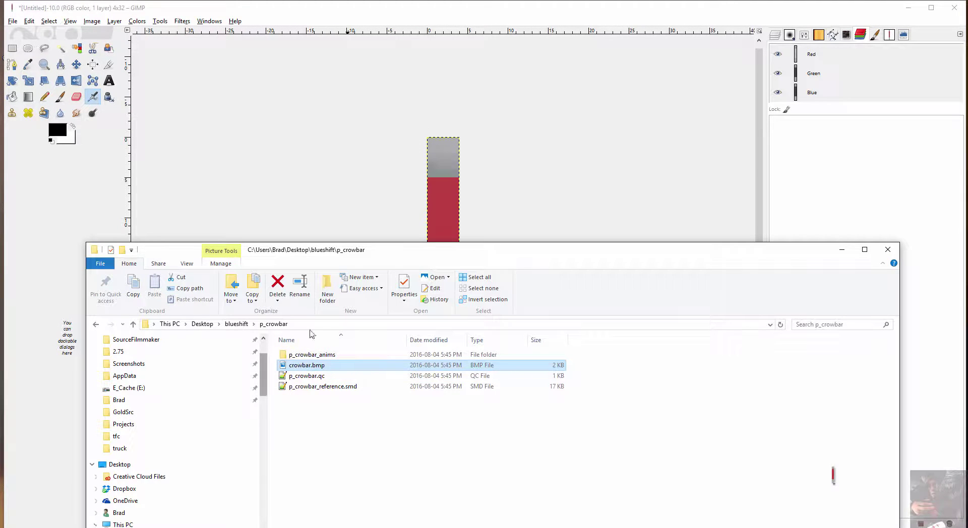
{"action": "left_click", "coordinate": [203, 325]}
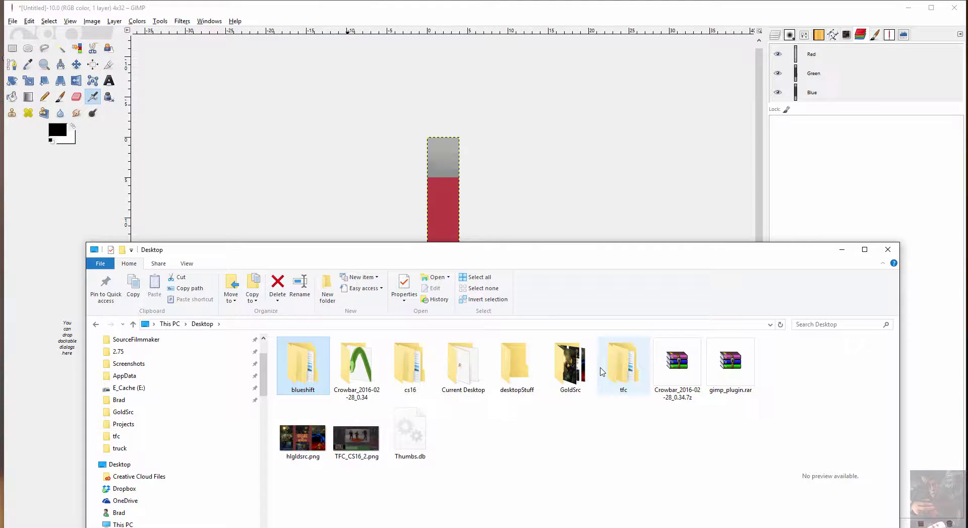
{"action": "left_click", "coordinate": [625, 374]}
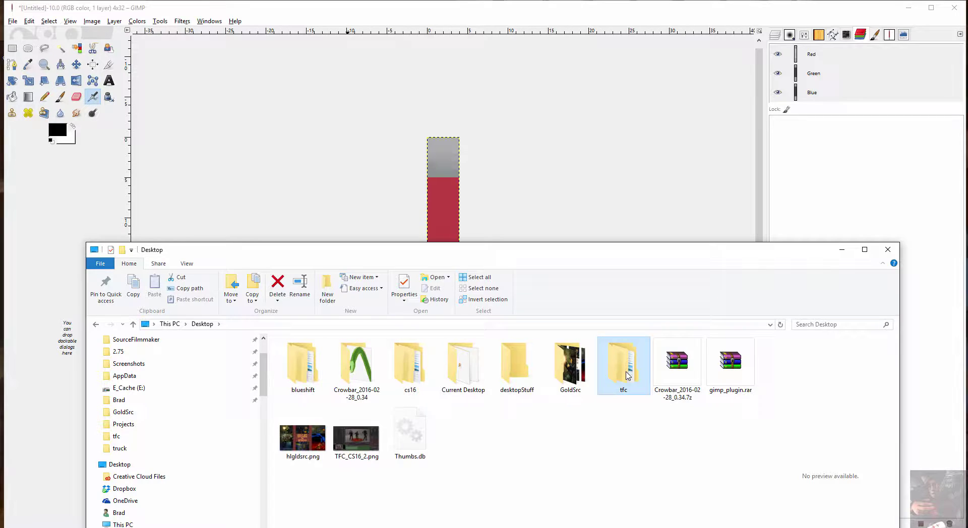
{"action": "double_click", "coordinate": [625, 374]}
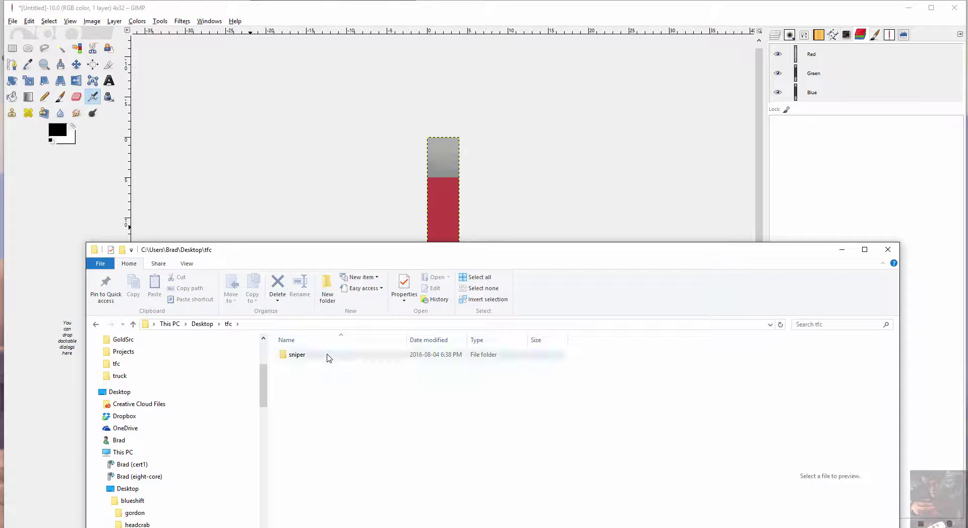
{"action": "double_click", "coordinate": [297, 355]}
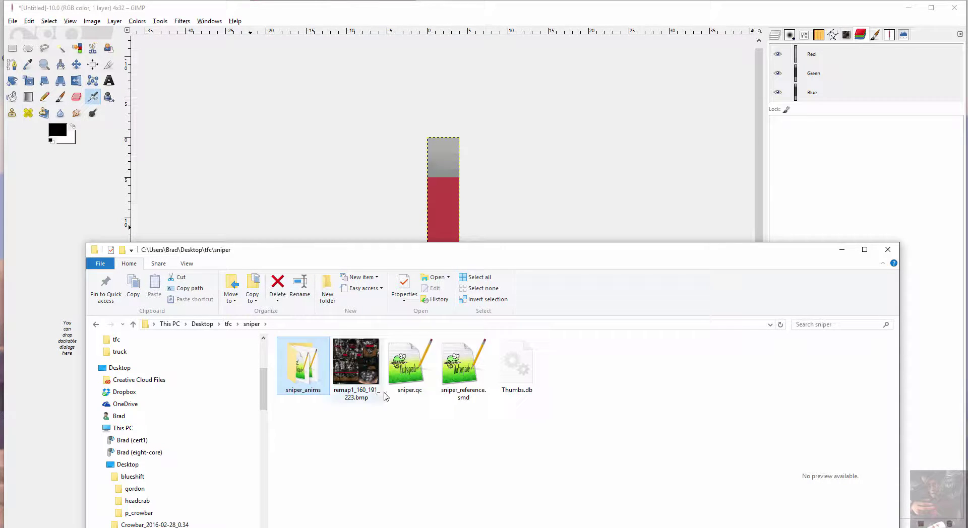
Preview remap1_160_191_223.bmp in the sniper folder, moving the File Explorer window to show it fully, and return to GIMP
{"action": "left_click", "coordinate": [355, 368]}
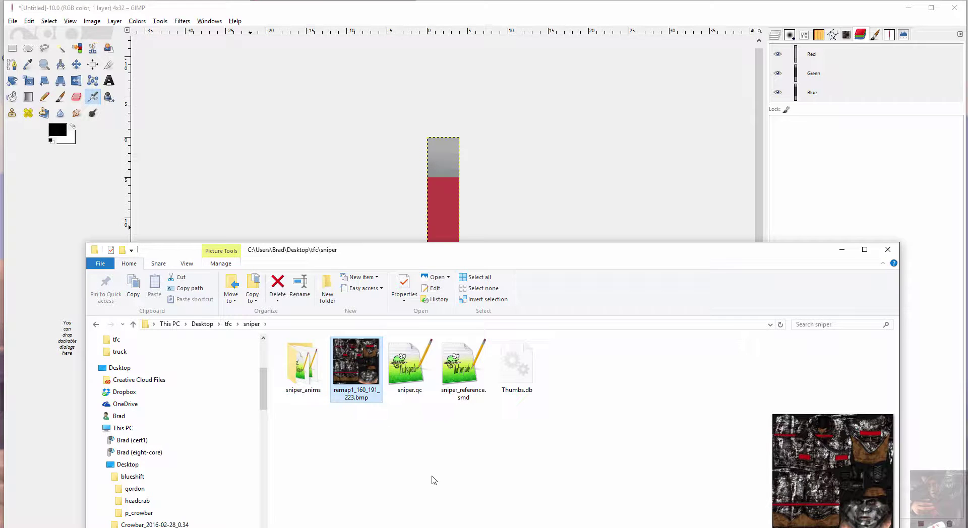
{"action": "left_click_drag", "start_coordinate": [538, 252], "coordinate": [467, 89]}
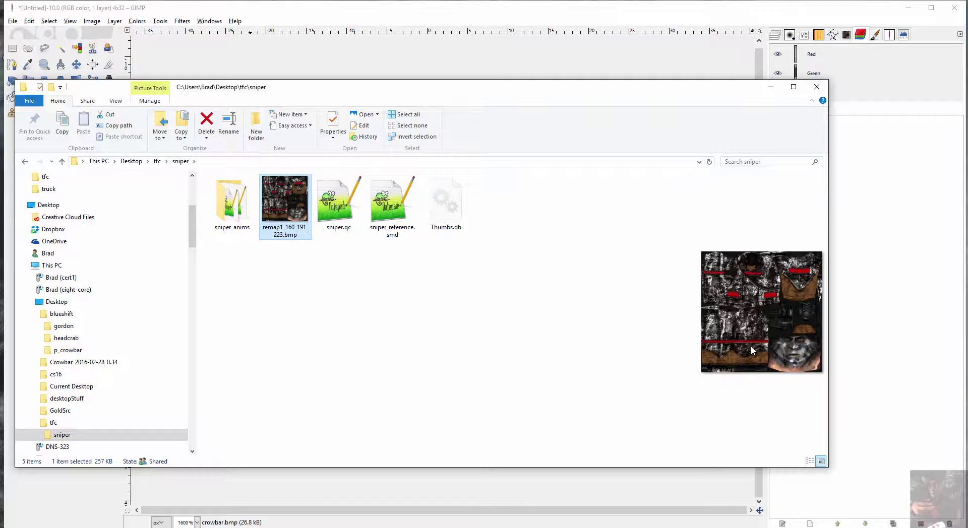
{"action": "left_click", "coordinate": [252, 15]}
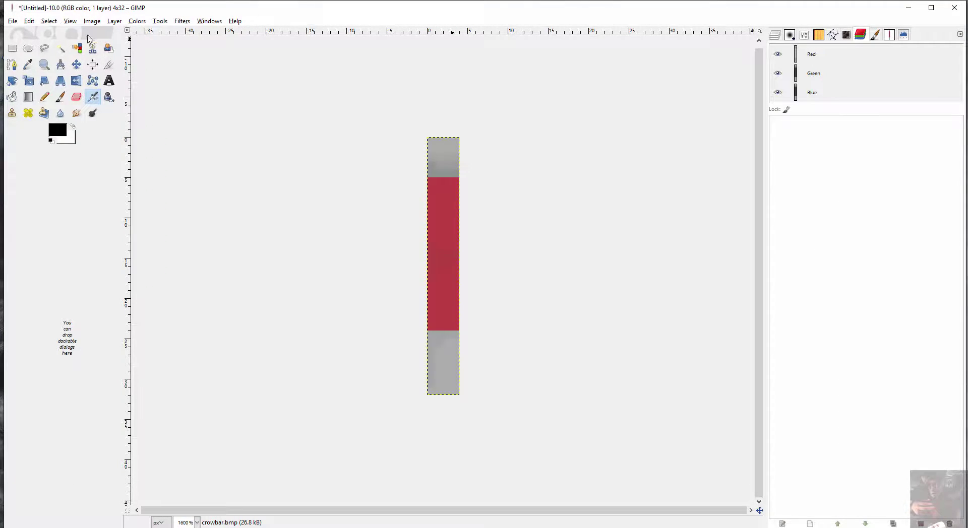
Close all open images, discarding the unsaved changes to the crowbar image
{"action": "left_click", "coordinate": [12, 22]}
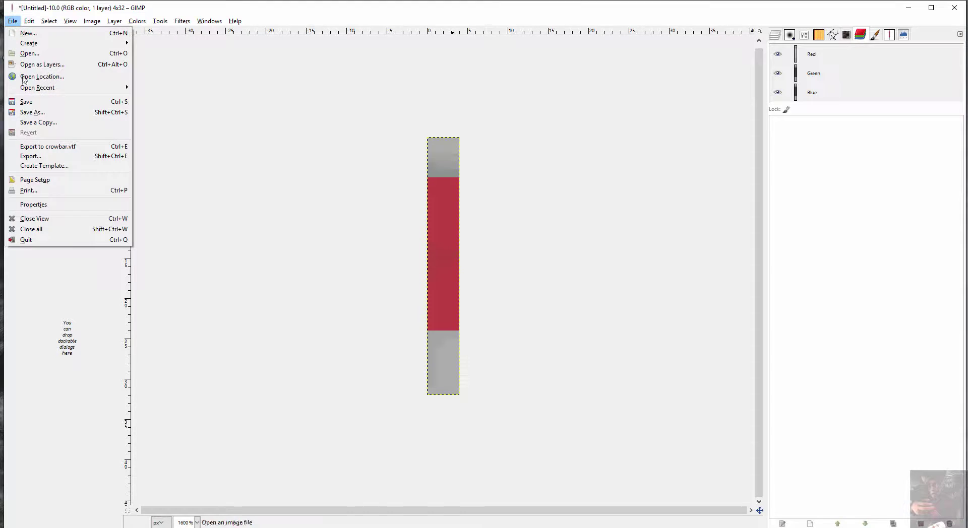
{"action": "left_click", "coordinate": [37, 229]}
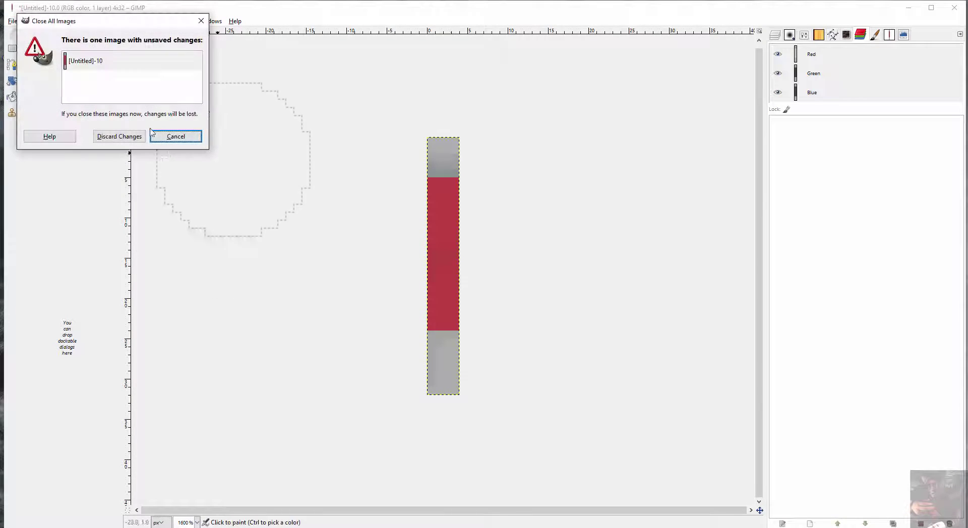
{"action": "left_click", "coordinate": [119, 134]}
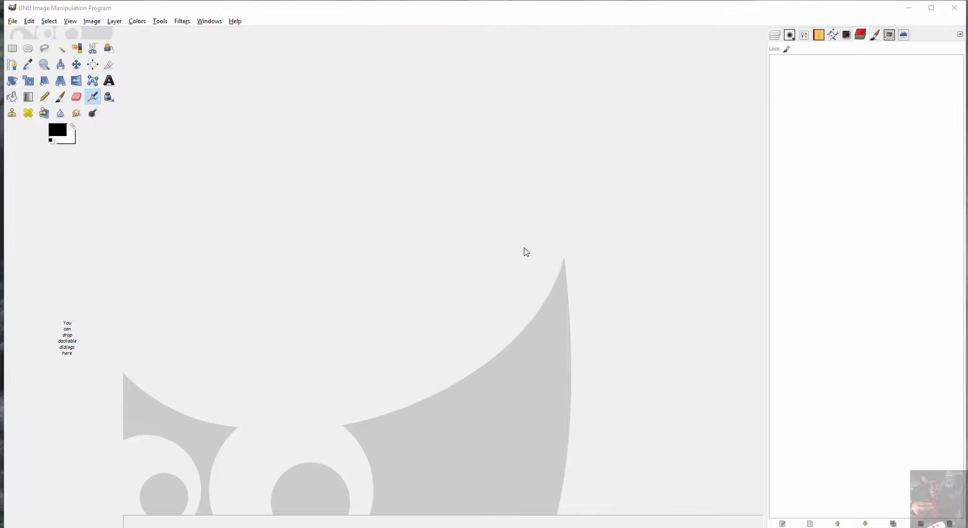
Switch to File Explorer, move its window clear of GIMP's canvas, and load remap1_160_191_223.bmp from the sniper folder into GIMP
{"action": "key", "text": "alt+Tab"}
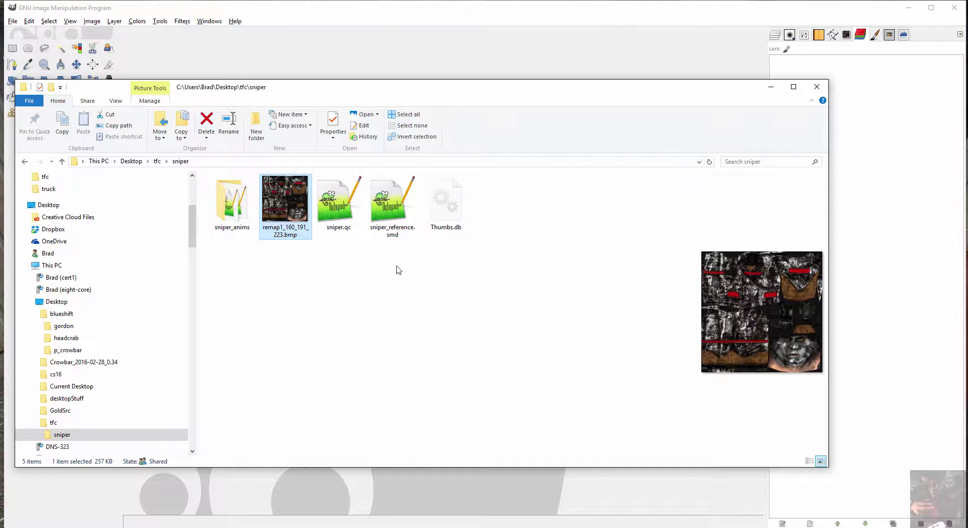
{"action": "left_click_drag", "start_coordinate": [349, 90], "coordinate": [390, 326]}
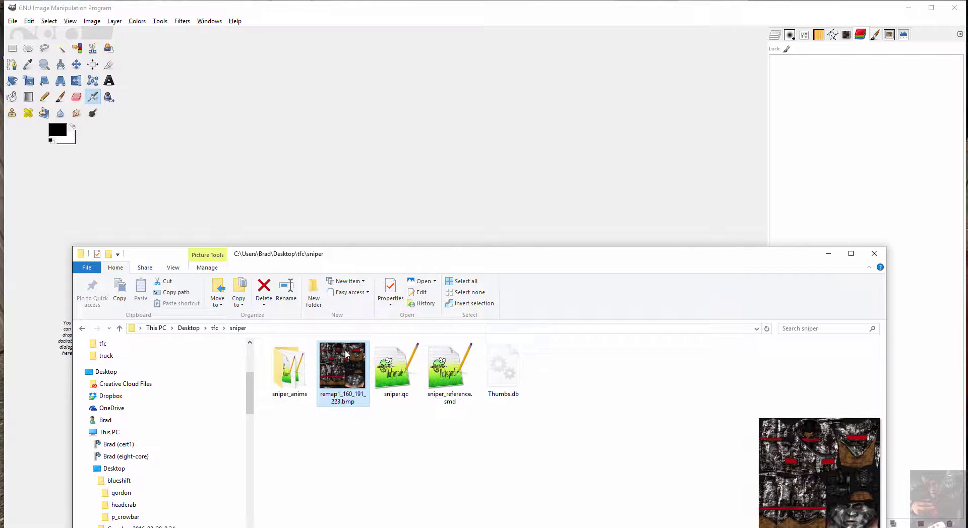
{"action": "left_click_drag", "start_coordinate": [346, 354], "coordinate": [287, 126]}
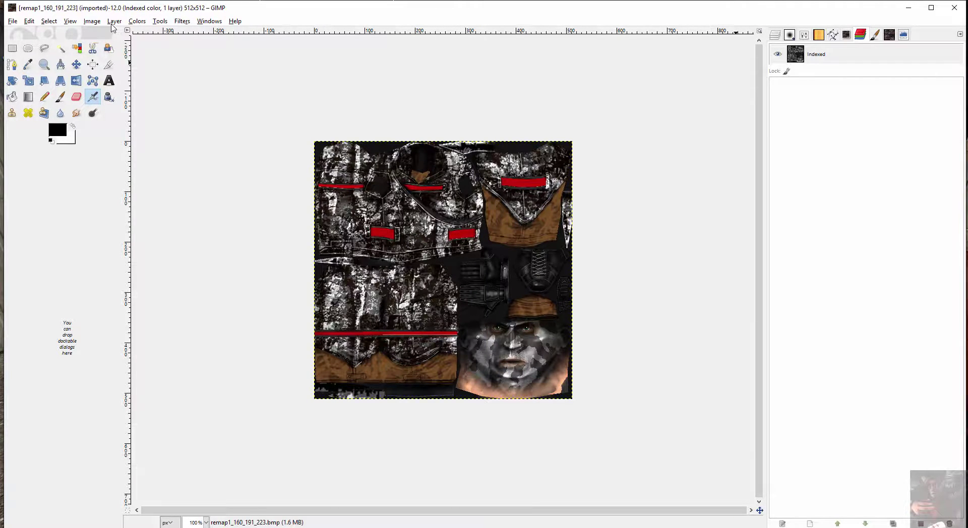
Convert the remap1_160_191_223 image from indexed to RGB color mode
{"action": "left_click", "coordinate": [92, 21]}
{"action": "mouse_move", "coordinate": [151, 44]}
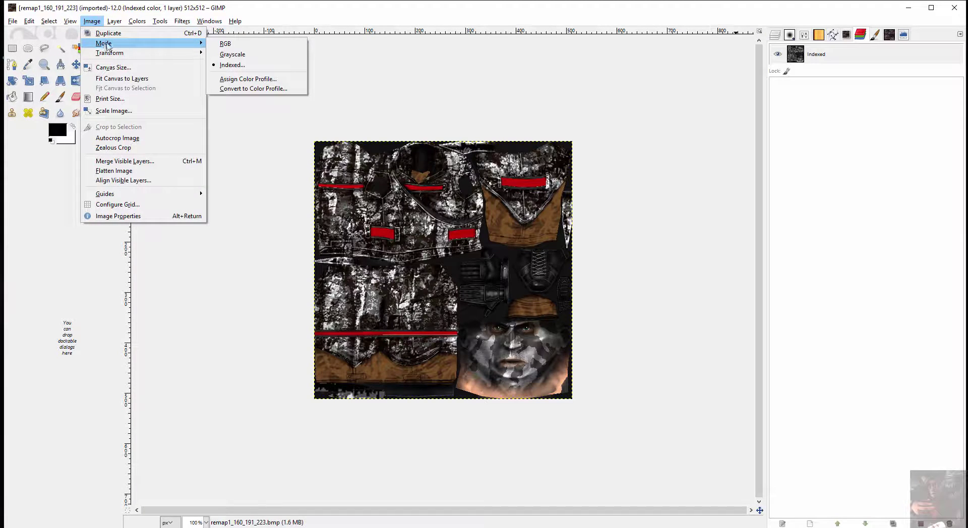
{"action": "left_click", "coordinate": [228, 44]}
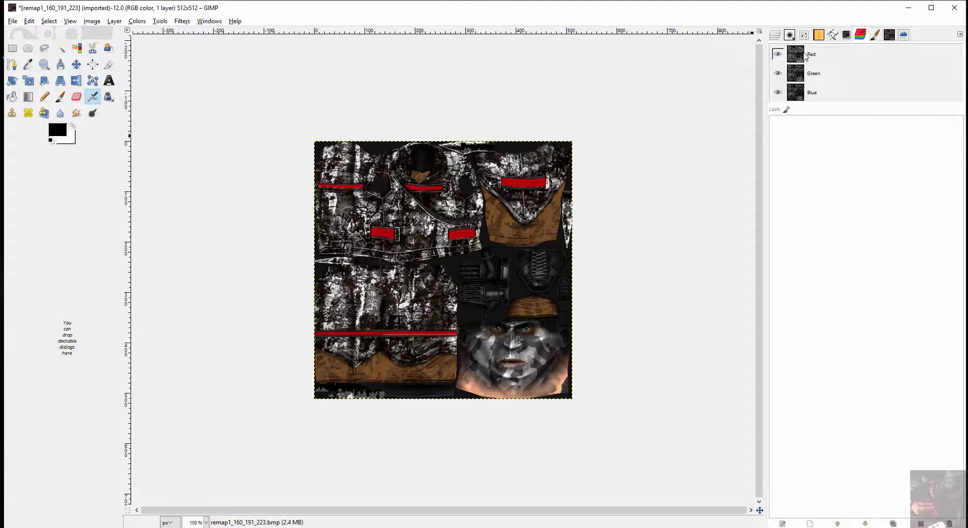
Hide the red, green and blue channels in turn to inspect them, and restore the visibility of all three
{"action": "left_click", "coordinate": [779, 54]}
{"action": "left_click", "coordinate": [778, 73]}
{"action": "left_click", "coordinate": [777, 92]}
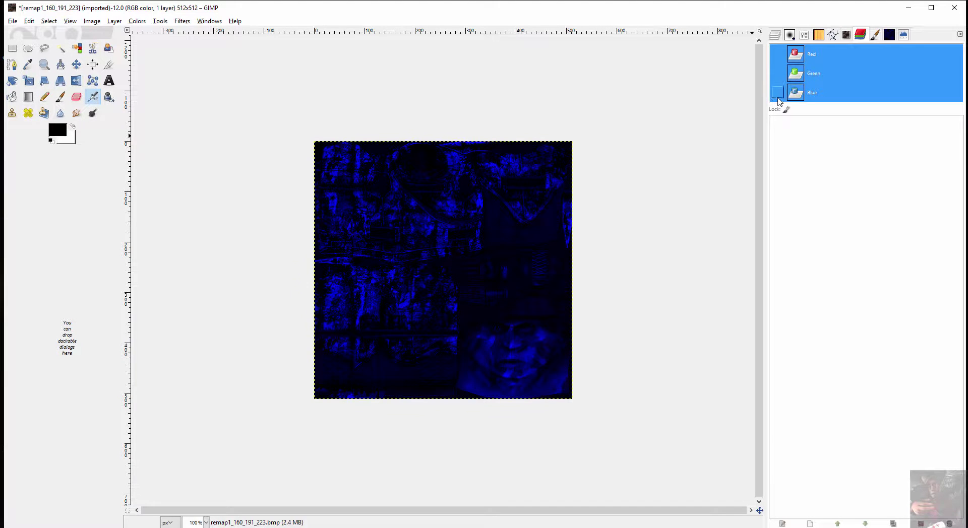
{"action": "left_click", "coordinate": [779, 74]}
{"action": "left_click", "coordinate": [778, 54]}
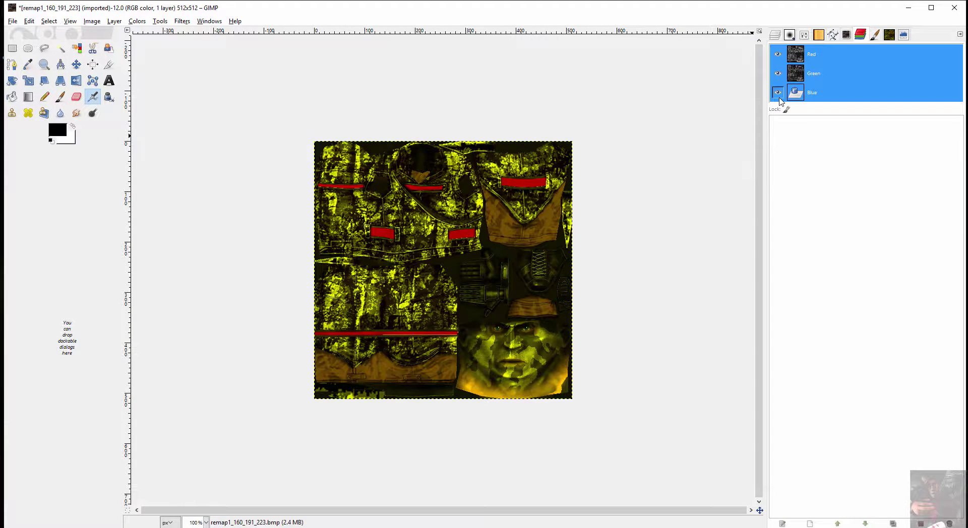
{"action": "left_click", "coordinate": [778, 92]}
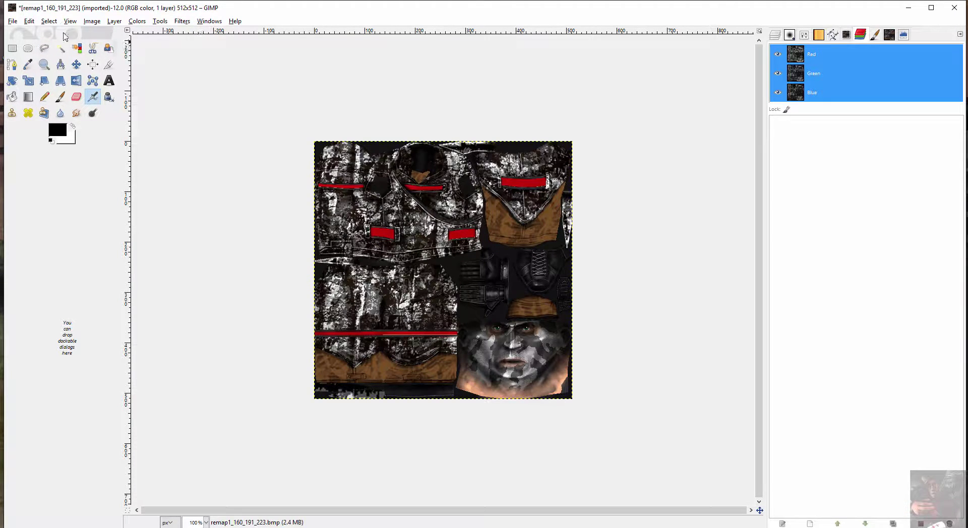
Start exporting the image and create a folder named tfc inside Source Filmmaker's usermod materials folder
{"action": "left_click", "coordinate": [13, 22]}
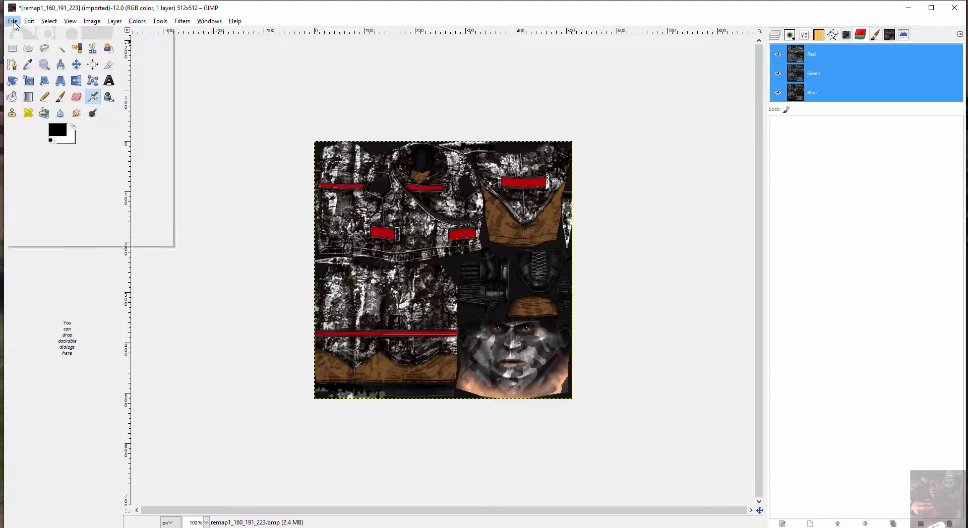
{"action": "left_click", "coordinate": [29, 156]}
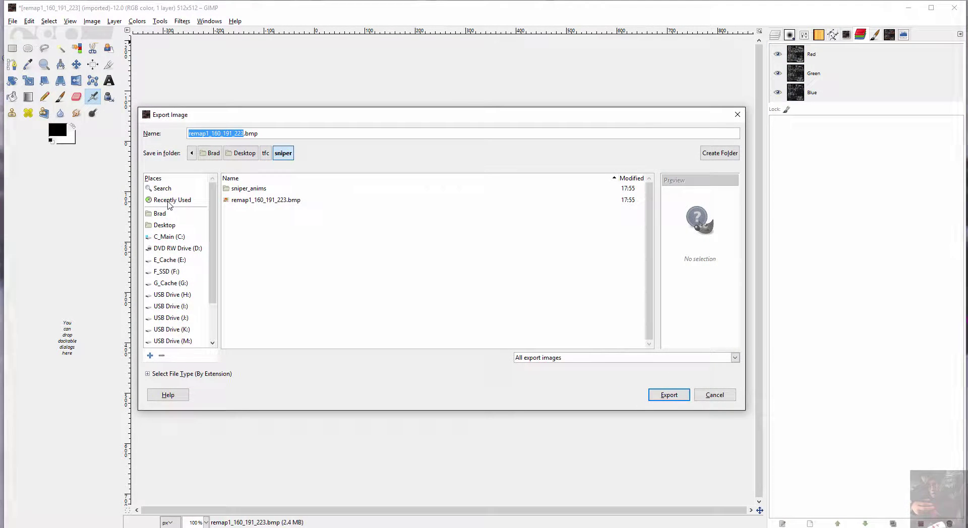
{"action": "left_click", "coordinate": [206, 202]}
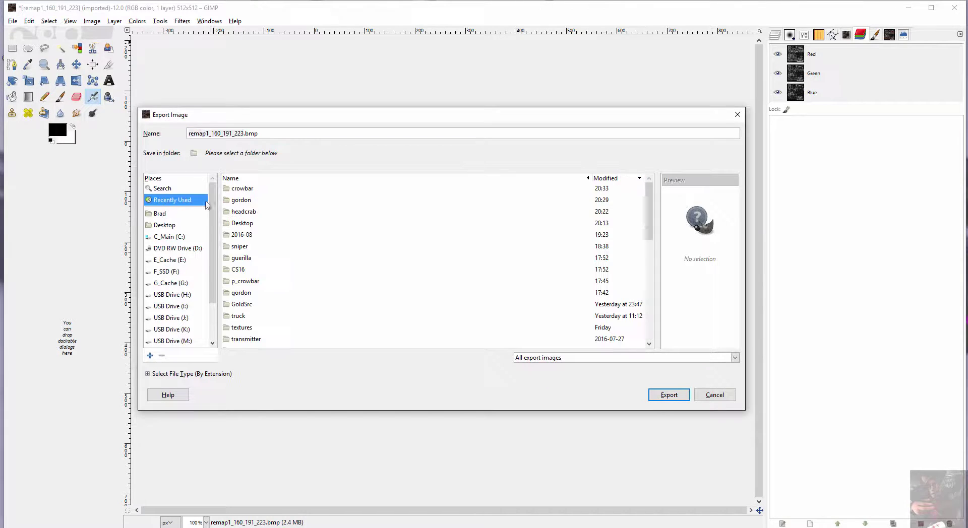
{"action": "left_click", "coordinate": [242, 189]}
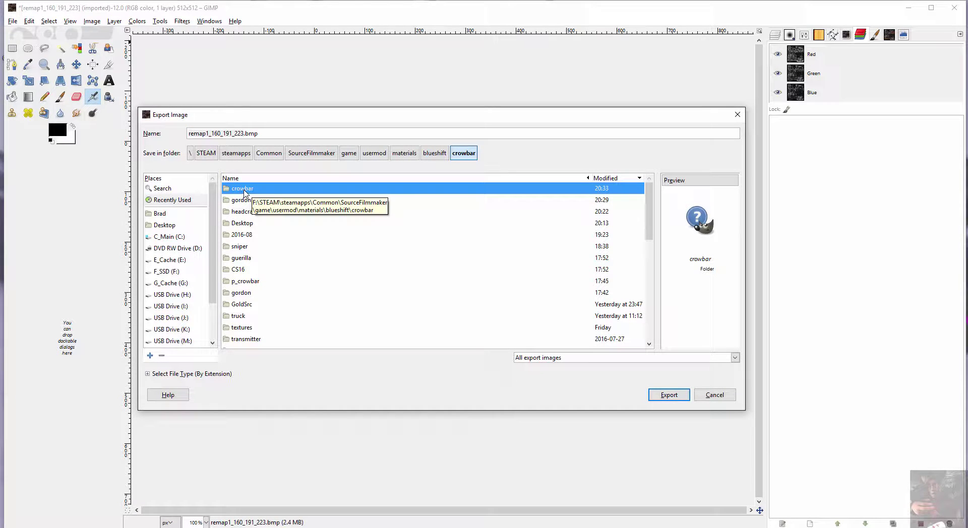
{"action": "left_click", "coordinate": [404, 153]}
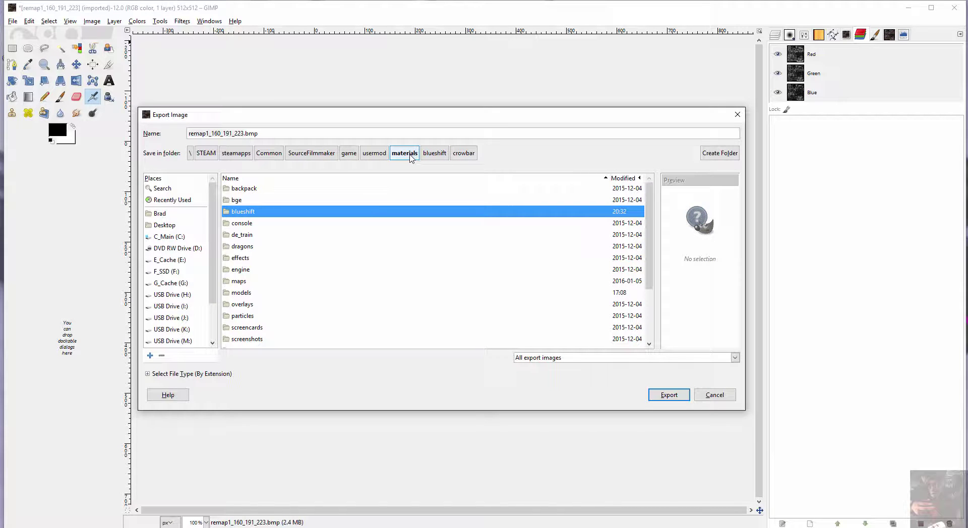
{"action": "left_click", "coordinate": [724, 154]}
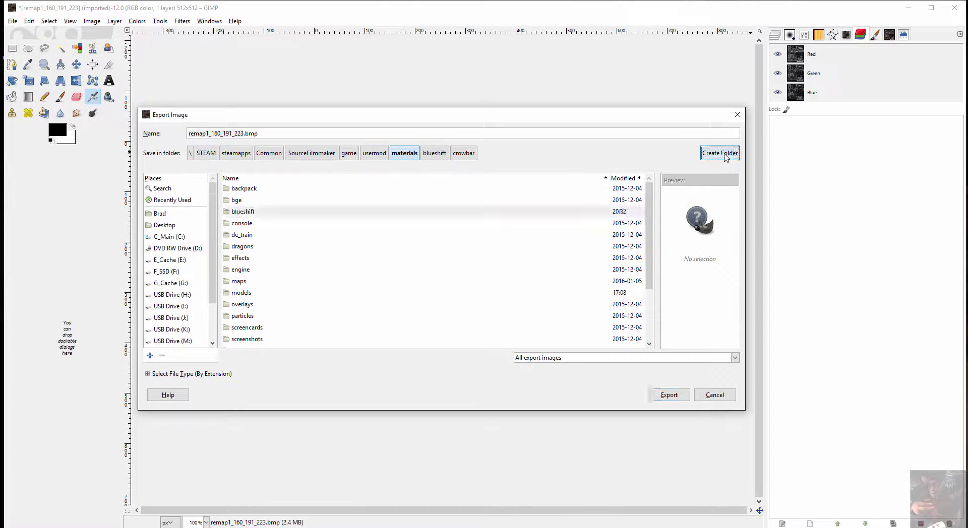
{"action": "type", "text": "tfc"}
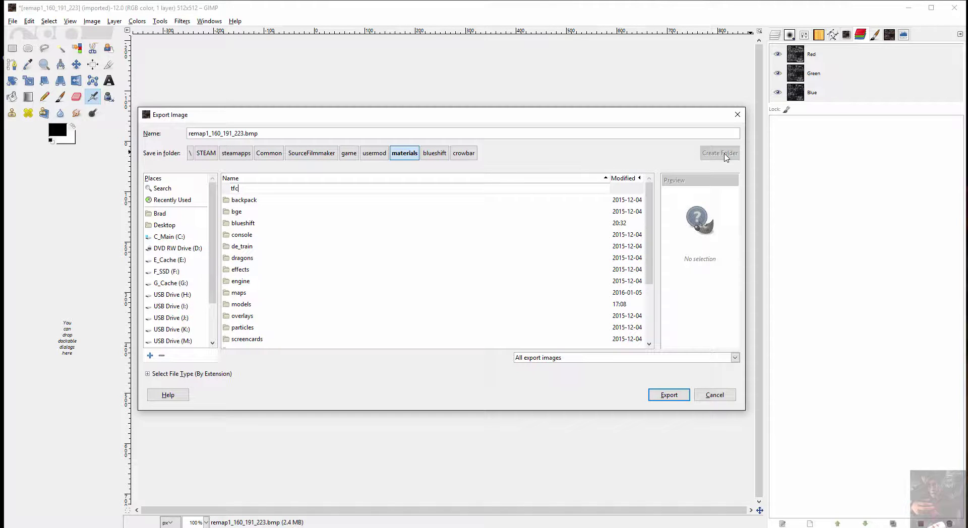
{"action": "key", "text": "Return"}
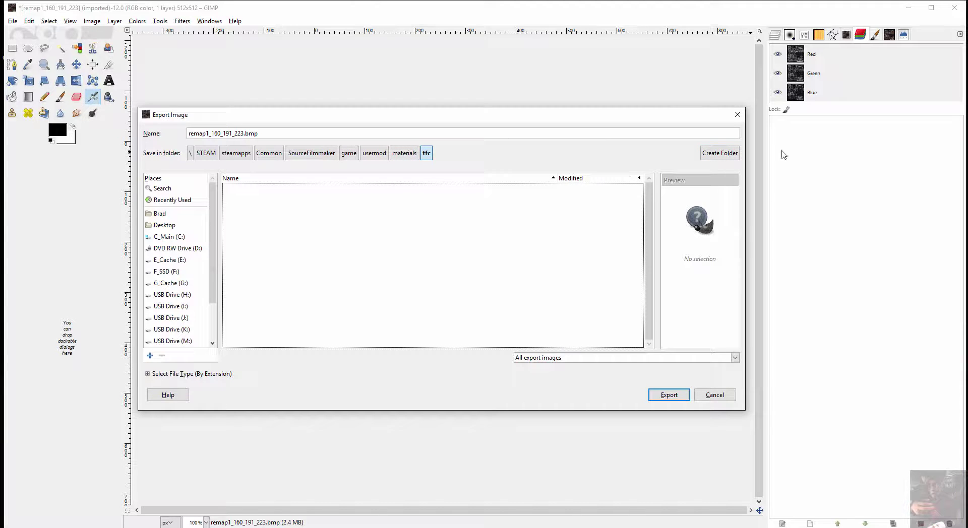
Create a subfolder named sniper inside the new tfc materials folder as the export destination
{"action": "left_click", "coordinate": [719, 154]}
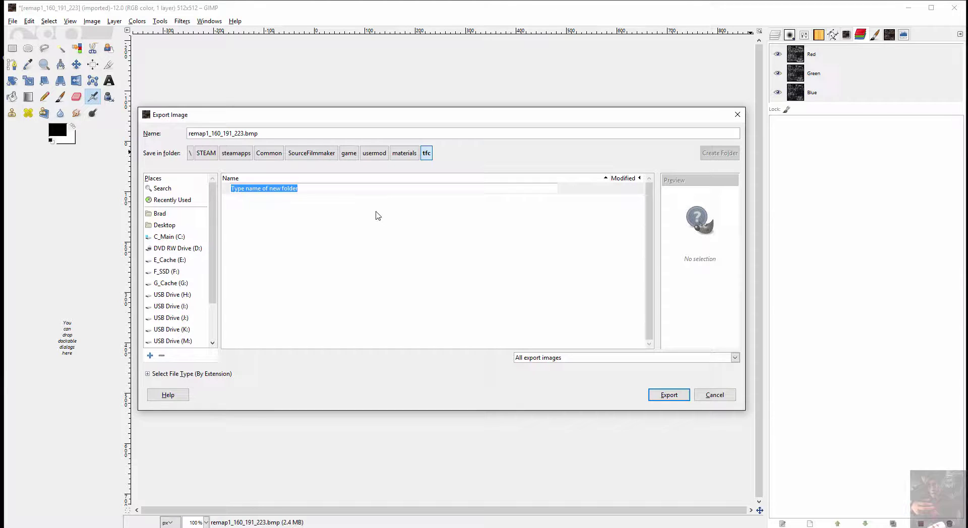
{"action": "type", "text": "sniper"}
{"action": "key", "text": "Return"}
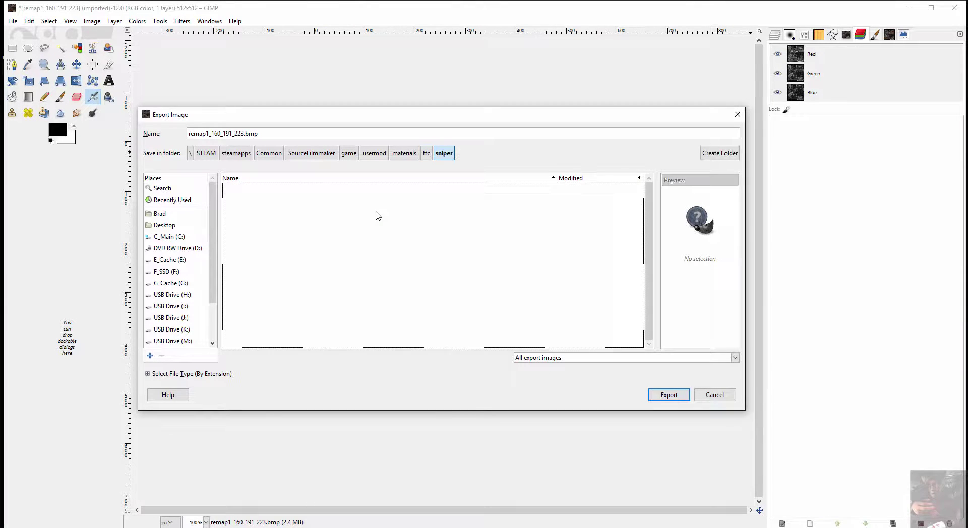
Export the image as remap1_160_191_223.vtf into the tfc sniper folder, keeping the default VTF settings
{"action": "left_click", "coordinate": [290, 132]}
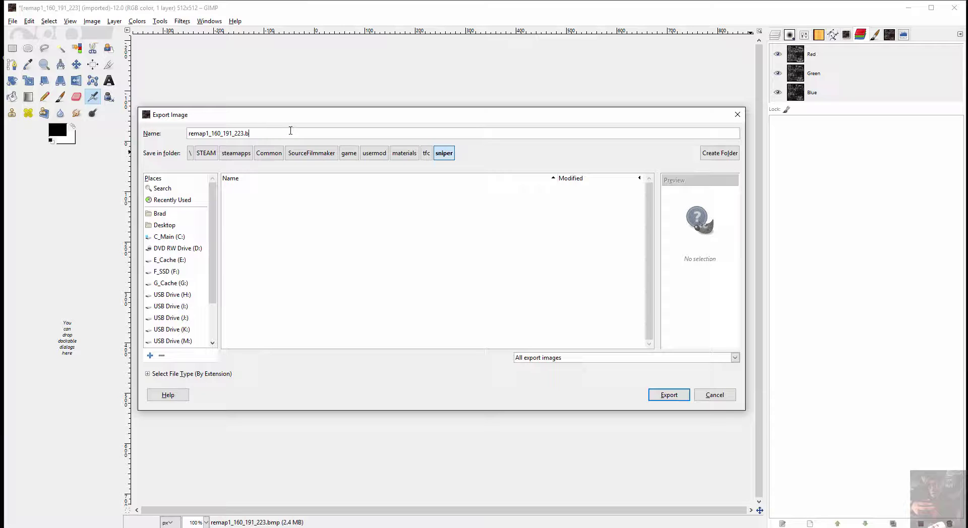
{"action": "key", "text": "BackSpace"}
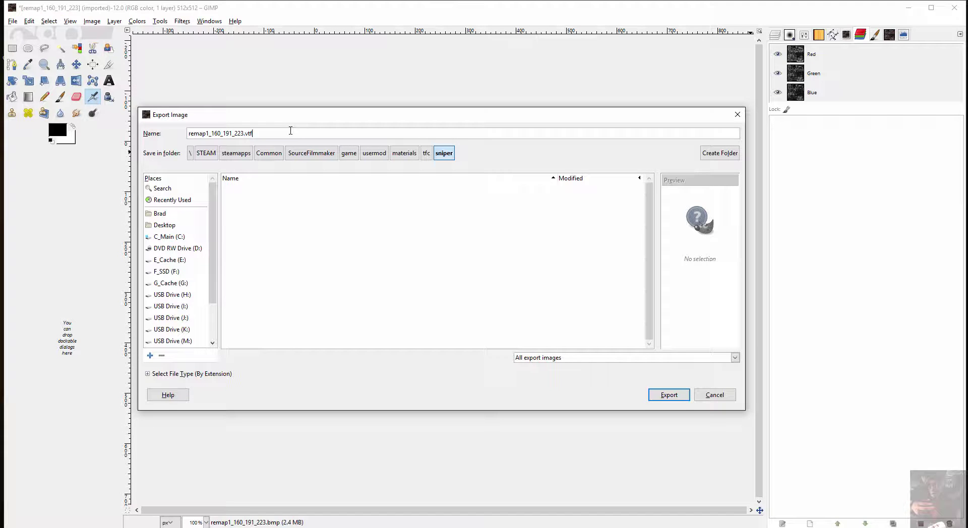
{"action": "key", "text": "Return"}
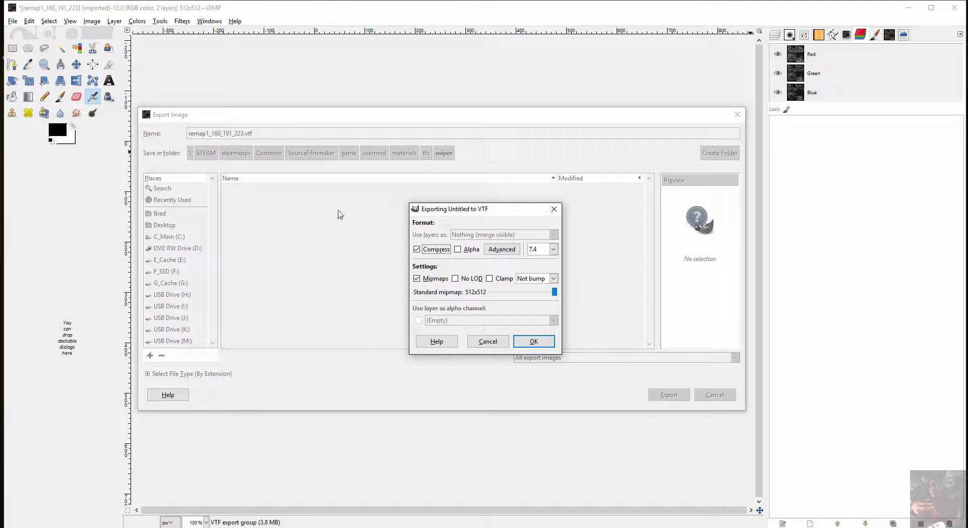
{"action": "left_click", "coordinate": [536, 343]}
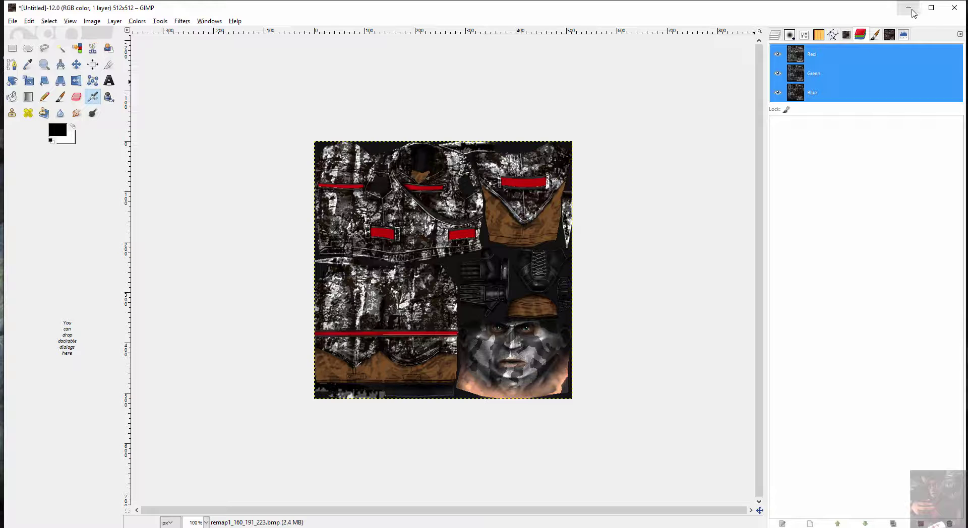
Close all images, discarding the unsaved changes to the exported sniper texture
{"action": "left_click", "coordinate": [13, 21]}
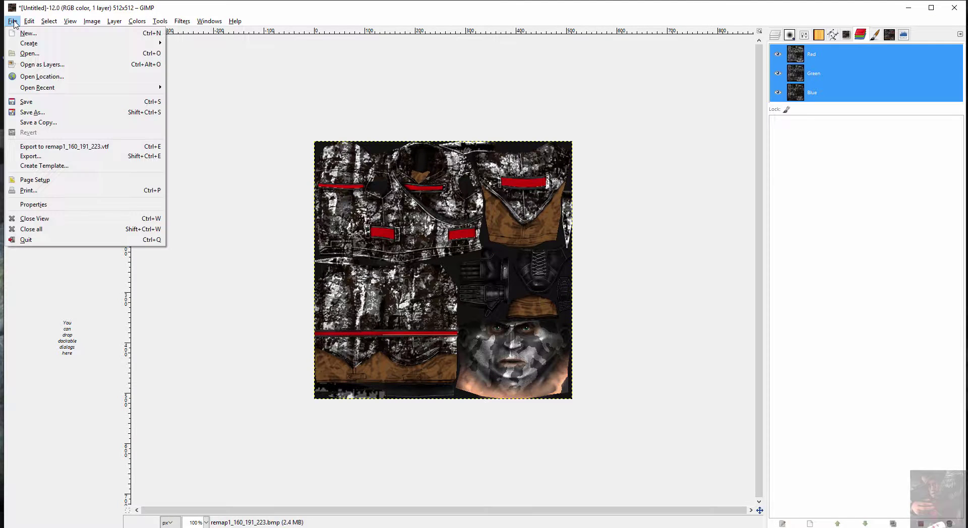
{"action": "mouse_move", "coordinate": [28, 21]}
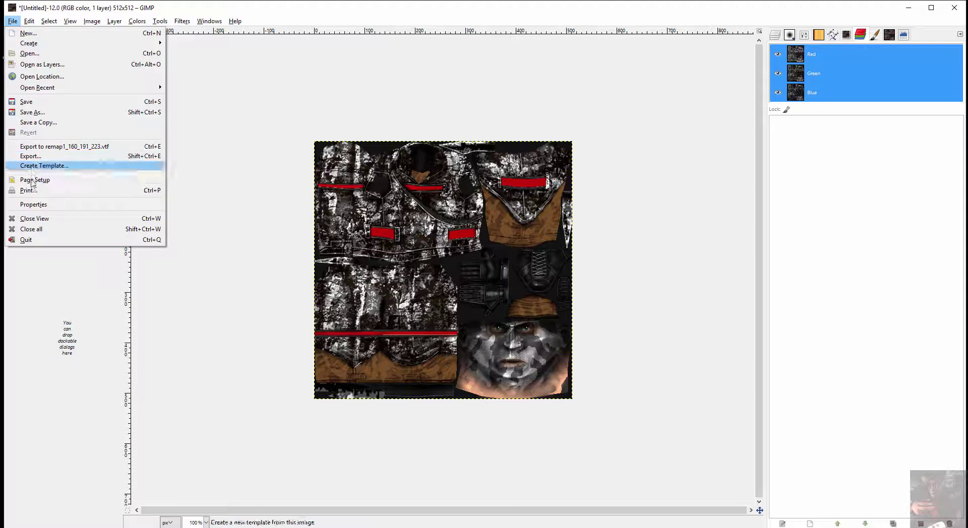
{"action": "left_click", "coordinate": [36, 230]}
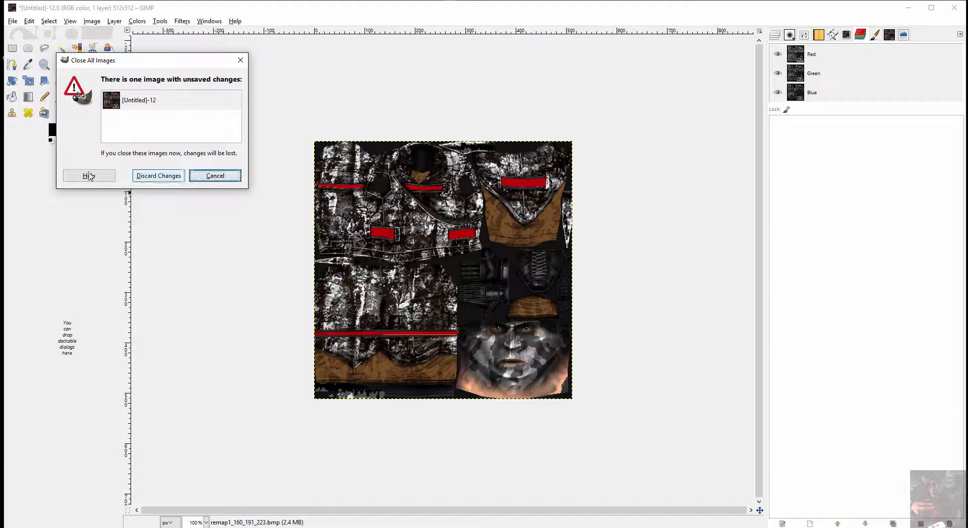
{"action": "left_click", "coordinate": [158, 175]}
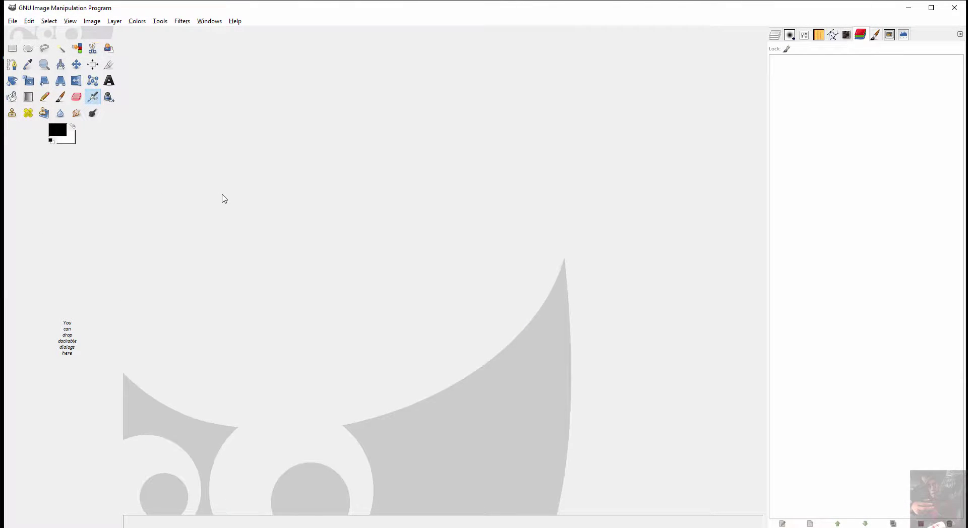
Switch to File Explorer, open the guerilla folder inside the Desktop's cs16 folder, and position the window below GIMP's empty canvas area
{"action": "key", "text": "alt+Tab"}
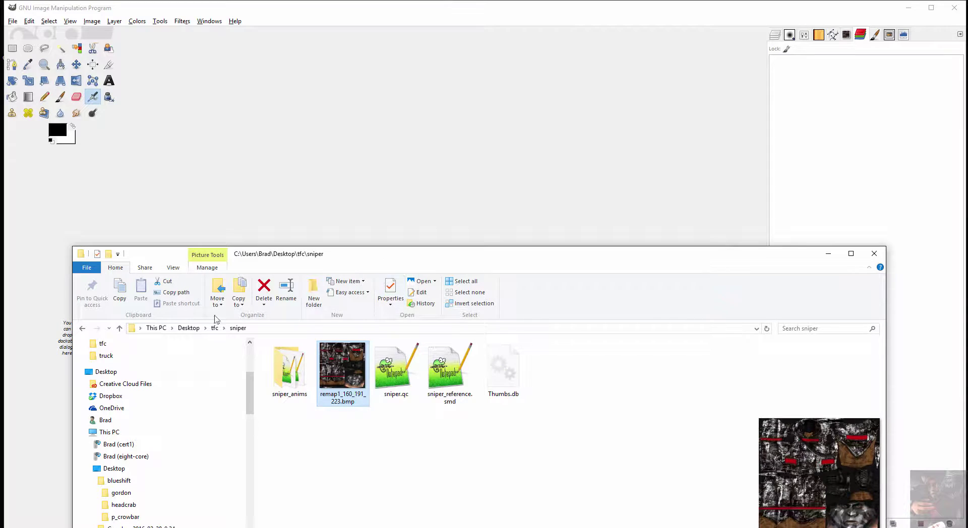
{"action": "left_click", "coordinate": [188, 329]}
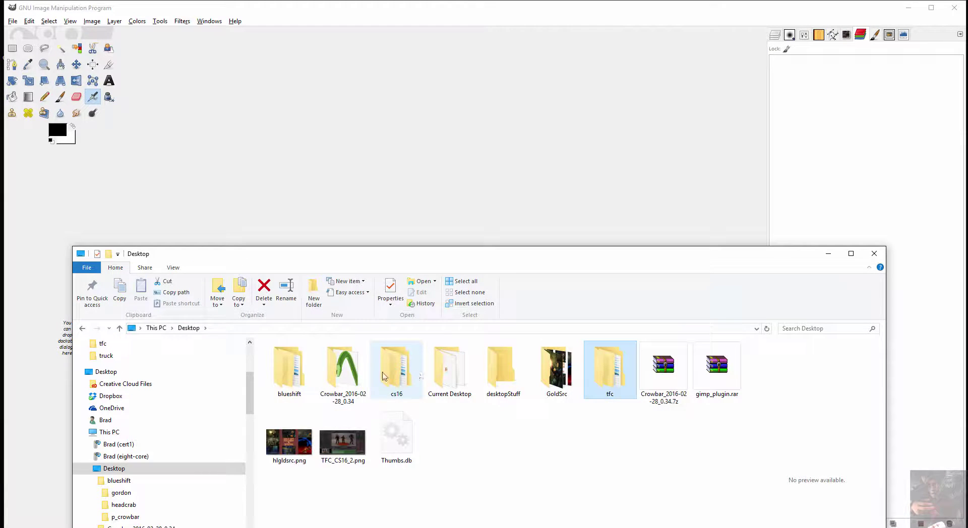
{"action": "double_click", "coordinate": [389, 374]}
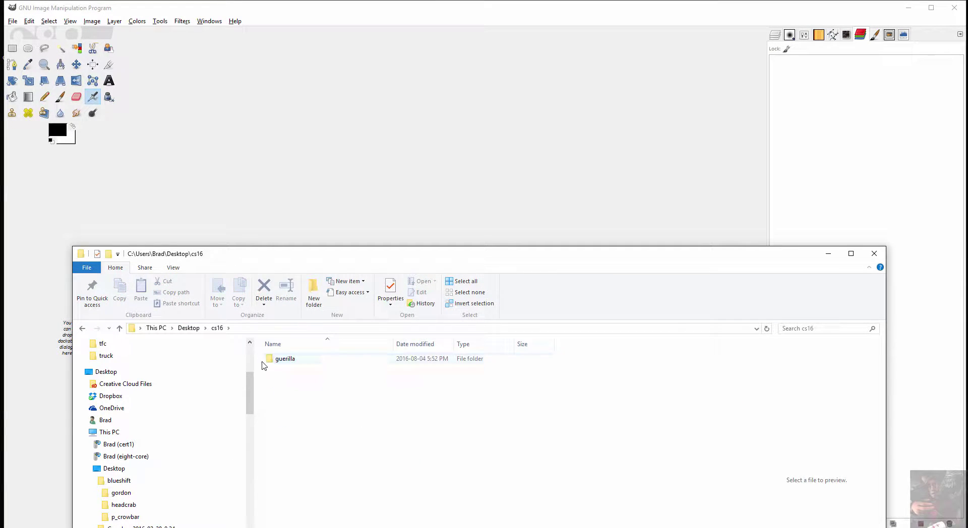
{"action": "left_click", "coordinate": [276, 361]}
{"action": "double_click", "coordinate": [276, 361]}
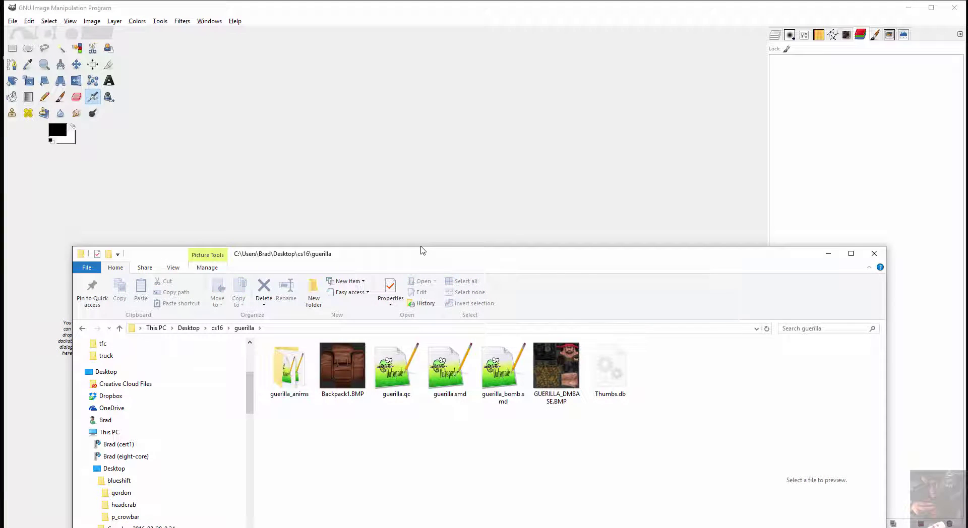
{"action": "left_click_drag", "start_coordinate": [423, 251], "coordinate": [404, 82]}
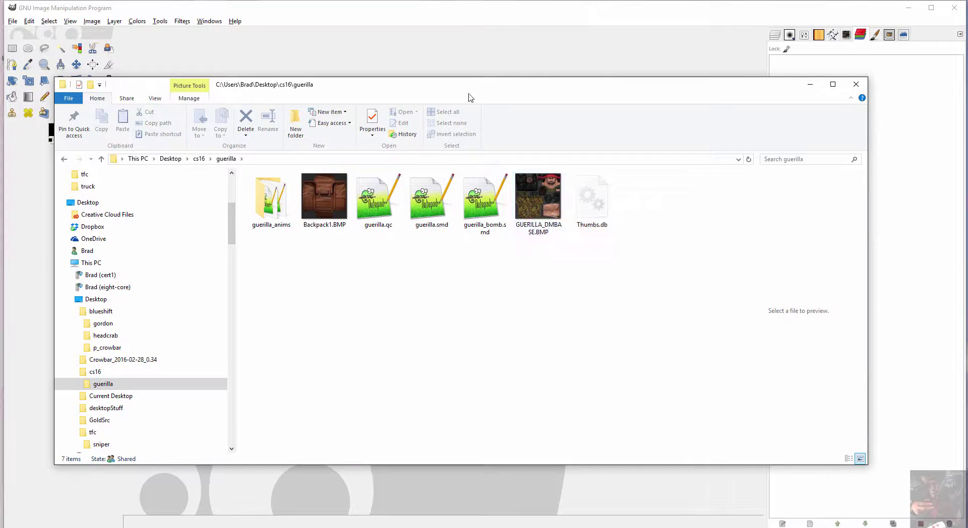
{"action": "left_click_drag", "start_coordinate": [459, 87], "coordinate": [460, 239]}
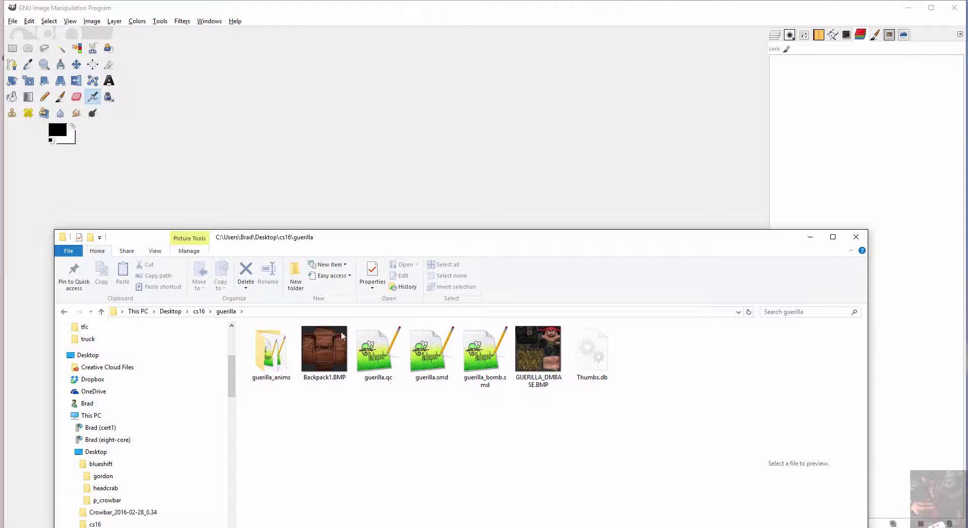
{"action": "left_click_drag", "start_coordinate": [327, 363], "coordinate": [298, 134]}
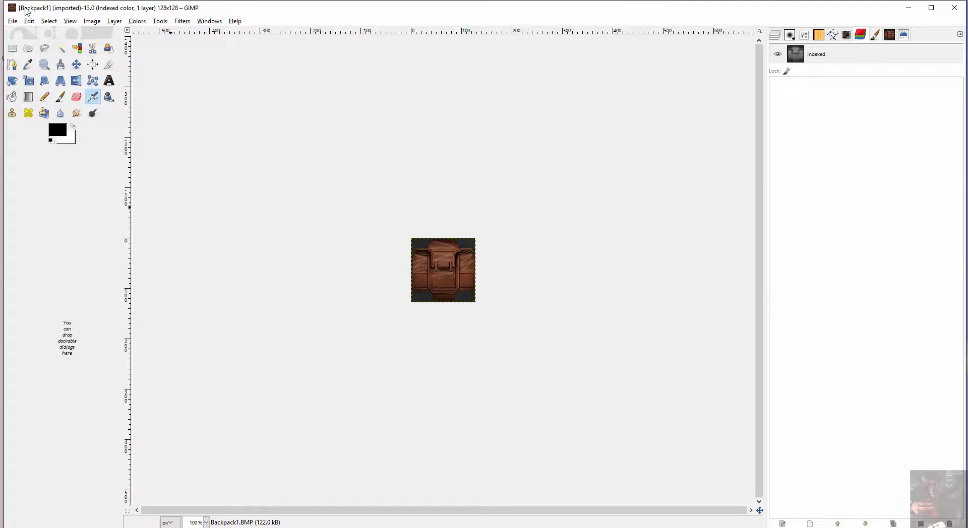
{"action": "left_click", "coordinate": [14, 22]}
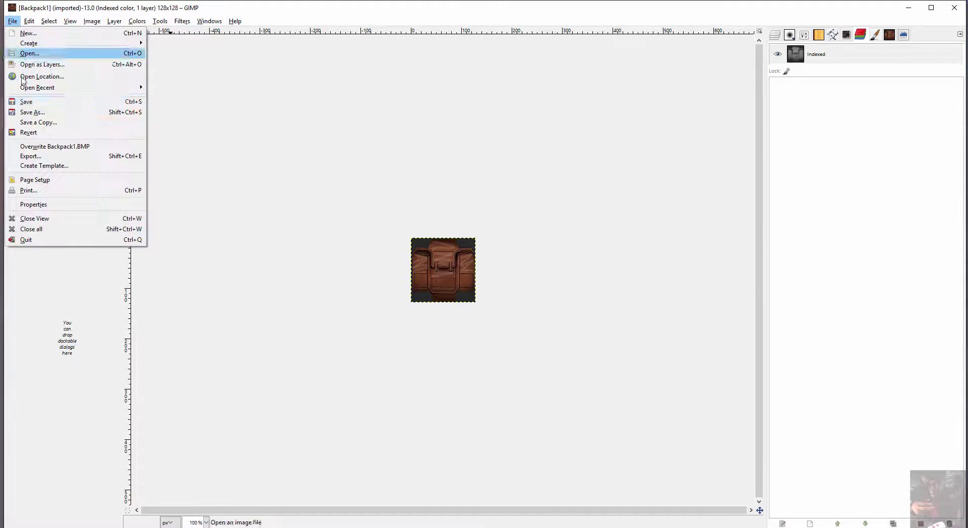
{"action": "left_click", "coordinate": [40, 228]}
{"action": "key", "text": "alt+Tab"}
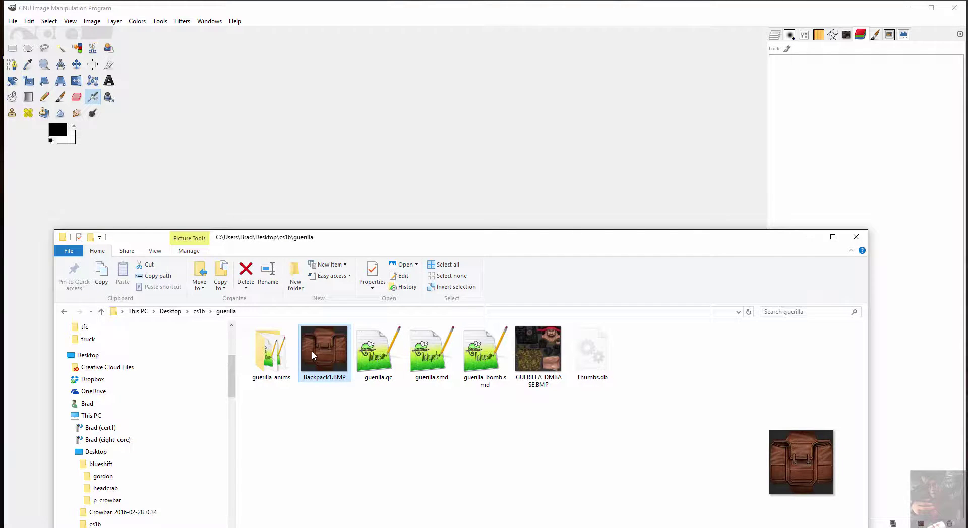
Open Backpack1.BMP and GUERILLA_DMBASE.BMP together in GIMP and convert the GUERILLA_DMBASE image to RGB mode
{"action": "left_click_drag", "start_coordinate": [532, 360], "coordinate": [438, 94]}
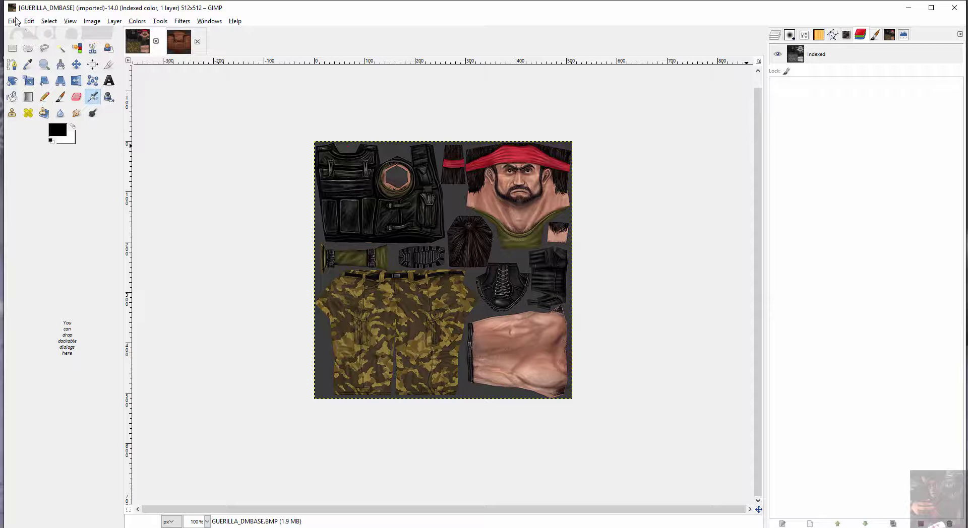
{"action": "left_click", "coordinate": [91, 21]}
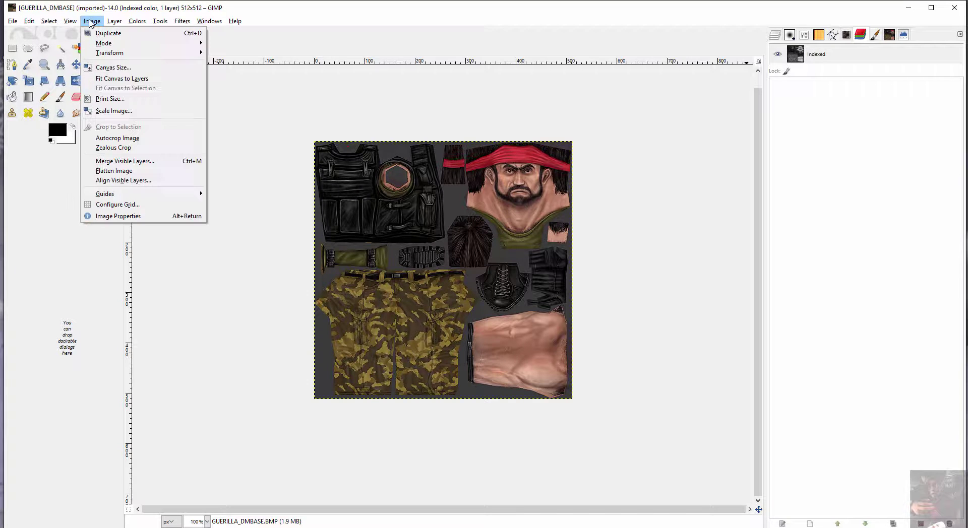
{"action": "mouse_move", "coordinate": [199, 43]}
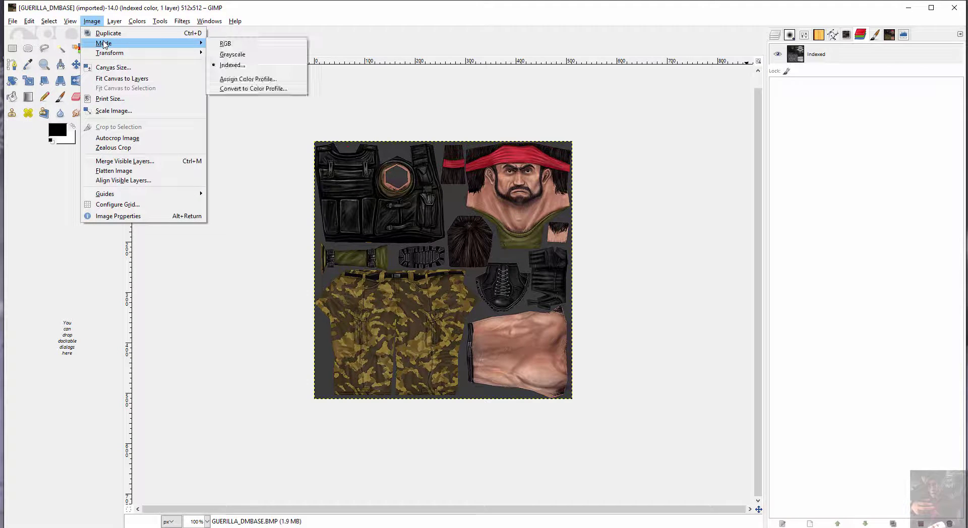
{"action": "left_click", "coordinate": [226, 44]}
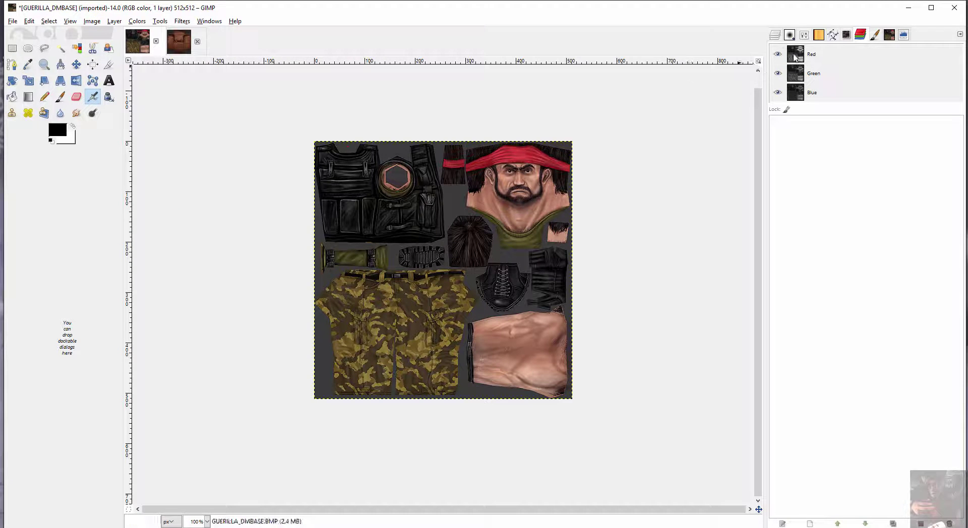
Convert the Backpack1 image from indexed colour to RGB mode
{"action": "left_click", "coordinate": [190, 47]}
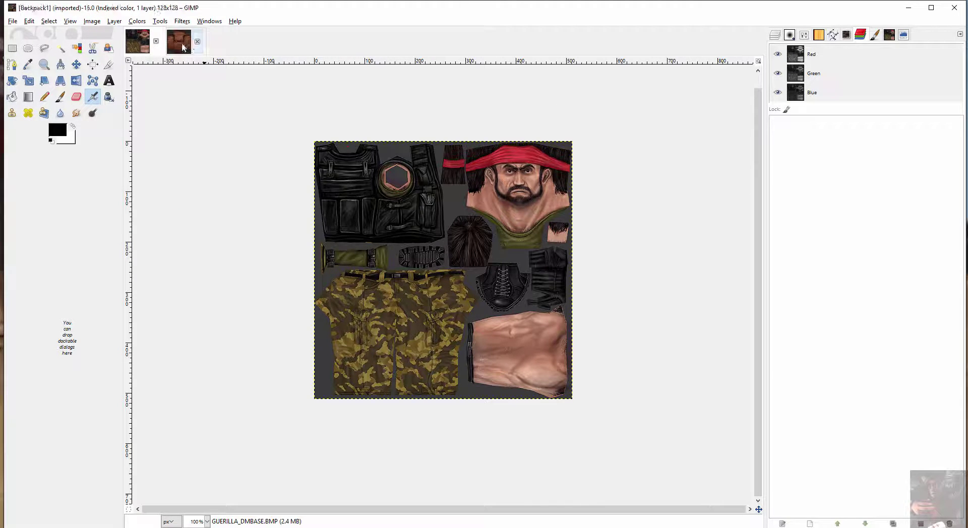
{"action": "left_click", "coordinate": [92, 21]}
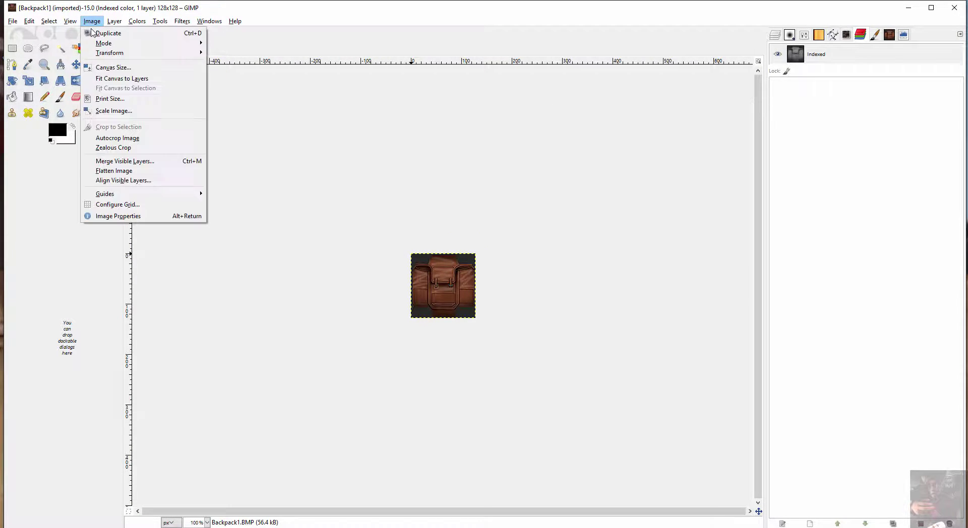
{"action": "mouse_move", "coordinate": [146, 45]}
{"action": "left_click", "coordinate": [228, 45]}
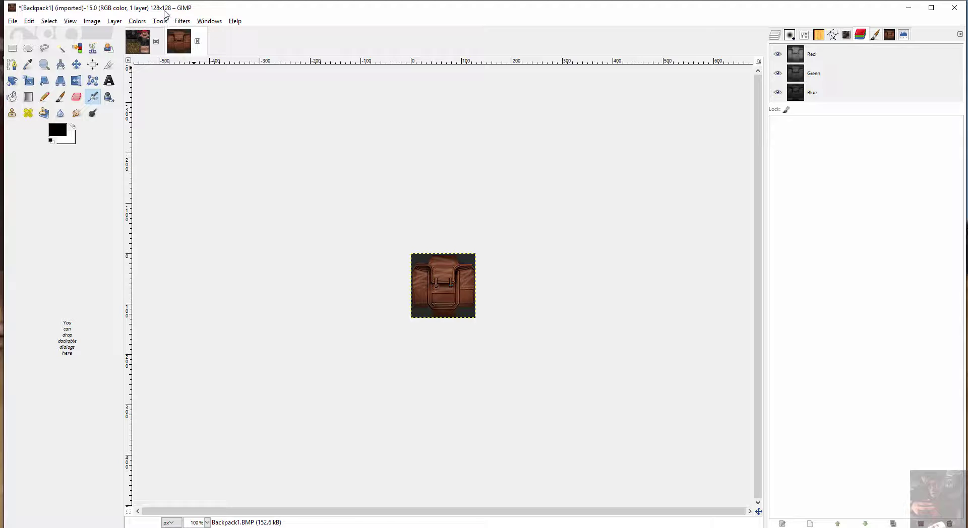
Start exporting the GUERILLA_DMBASE image and create a folder named cs16 inside the usermod materials folder
{"action": "left_click", "coordinate": [139, 46]}
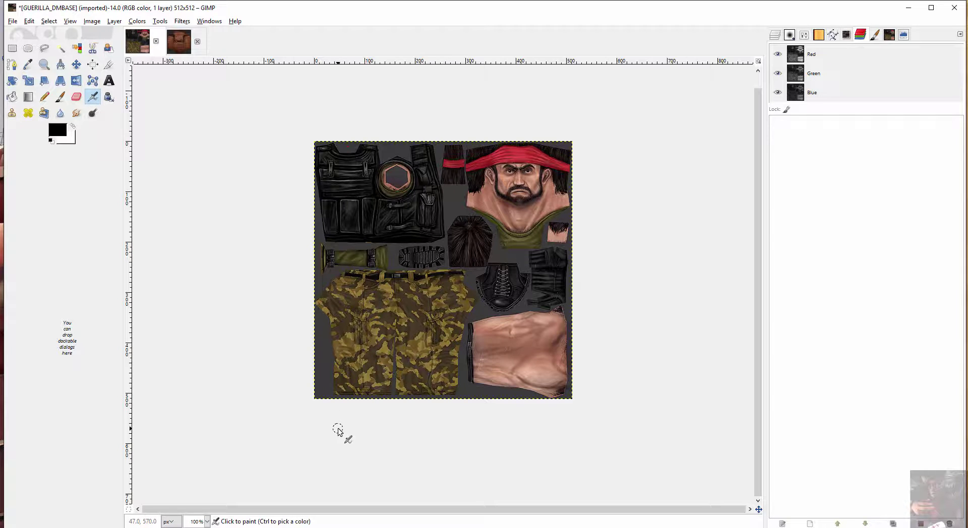
{"action": "left_click", "coordinate": [11, 23]}
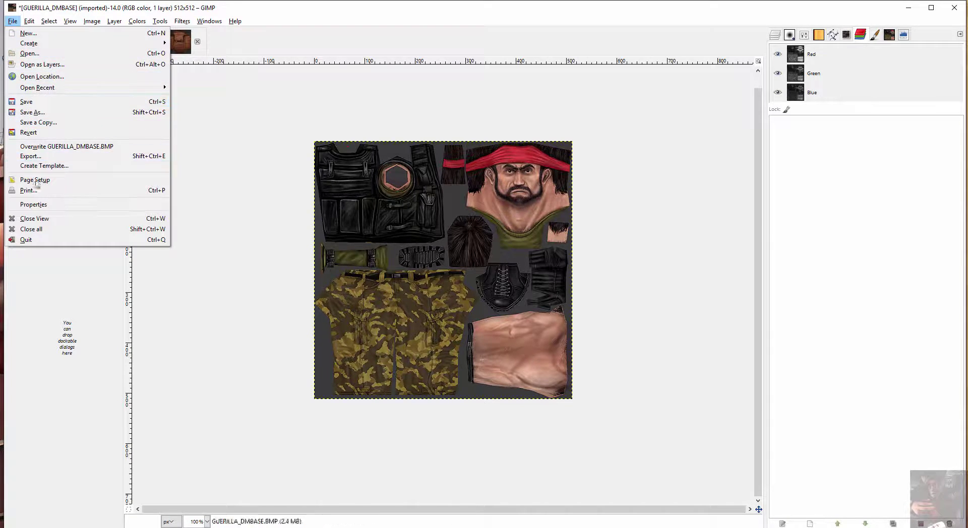
{"action": "left_click", "coordinate": [39, 159]}
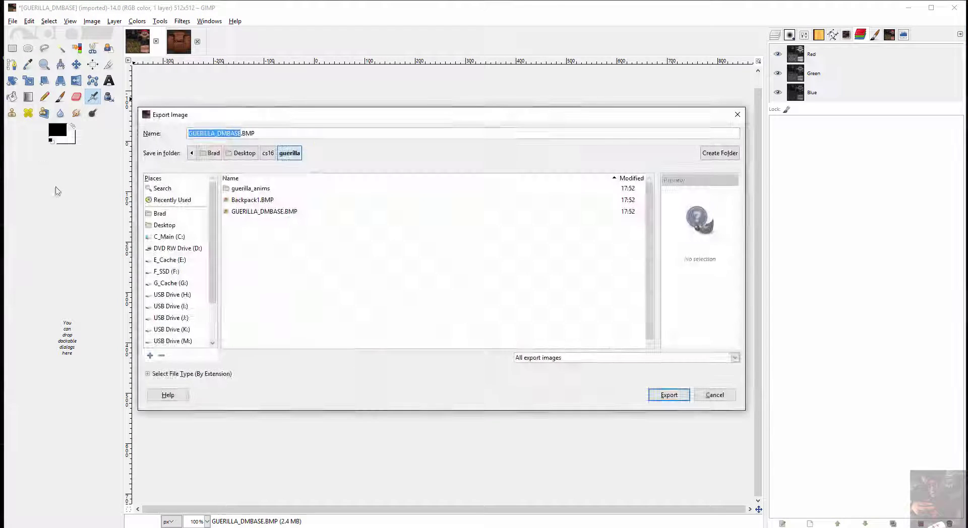
{"action": "left_click", "coordinate": [184, 202]}
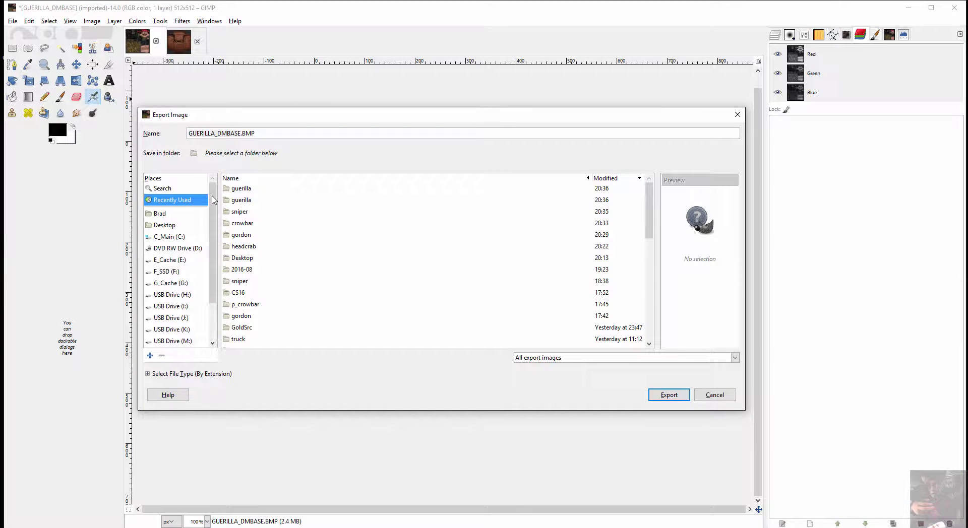
{"action": "left_click", "coordinate": [241, 213]}
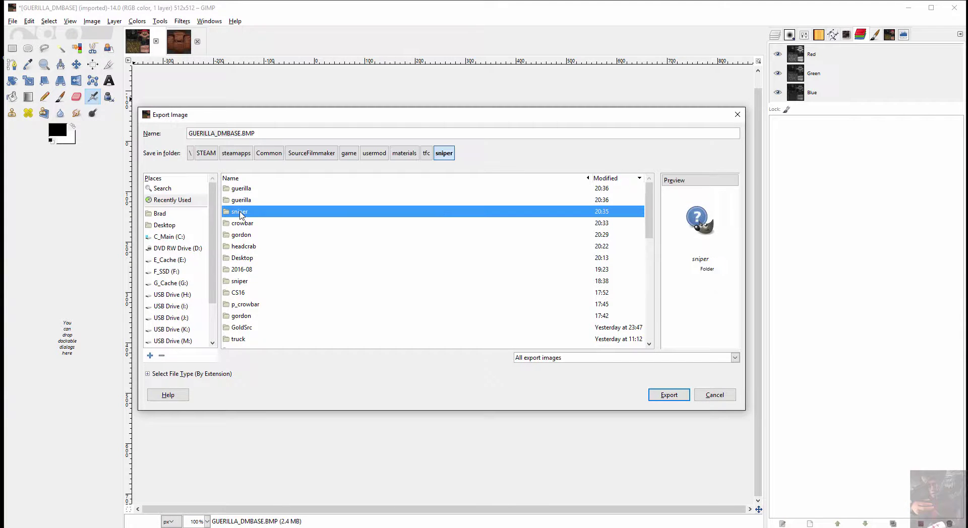
{"action": "left_click", "coordinate": [402, 155]}
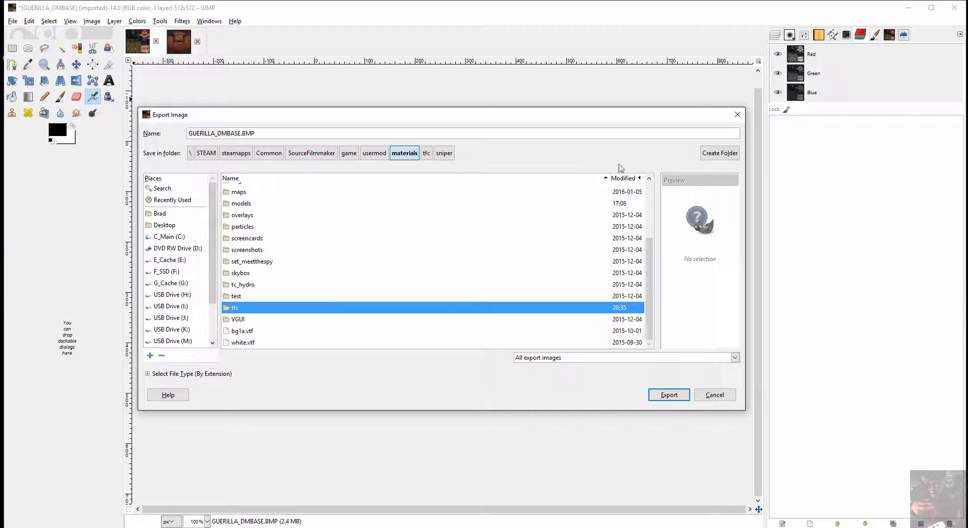
{"action": "left_click", "coordinate": [720, 153]}
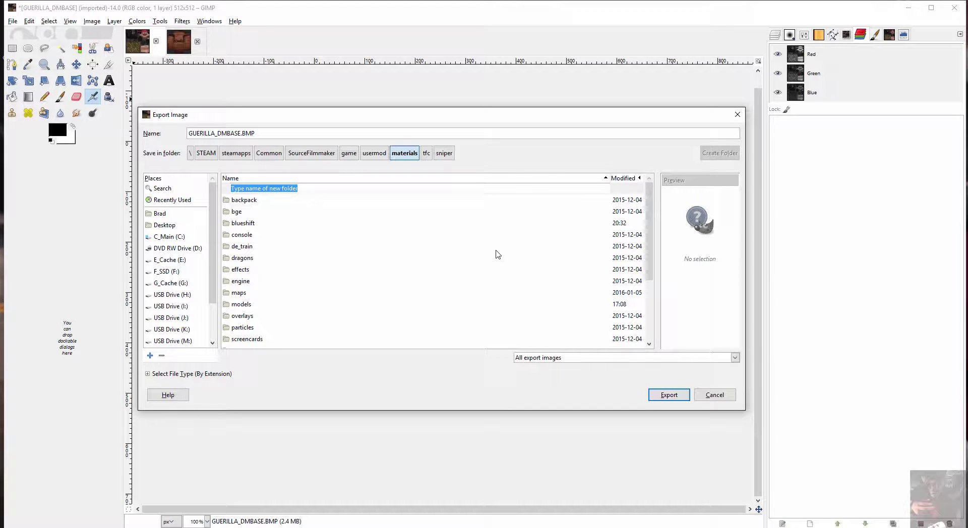
{"action": "type", "text": "cs16"}
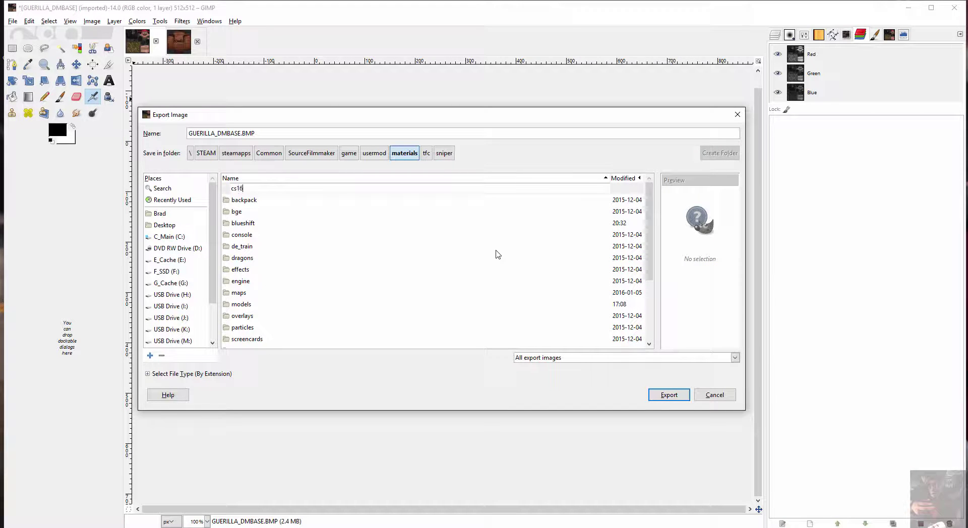
{"action": "key", "text": "Return"}
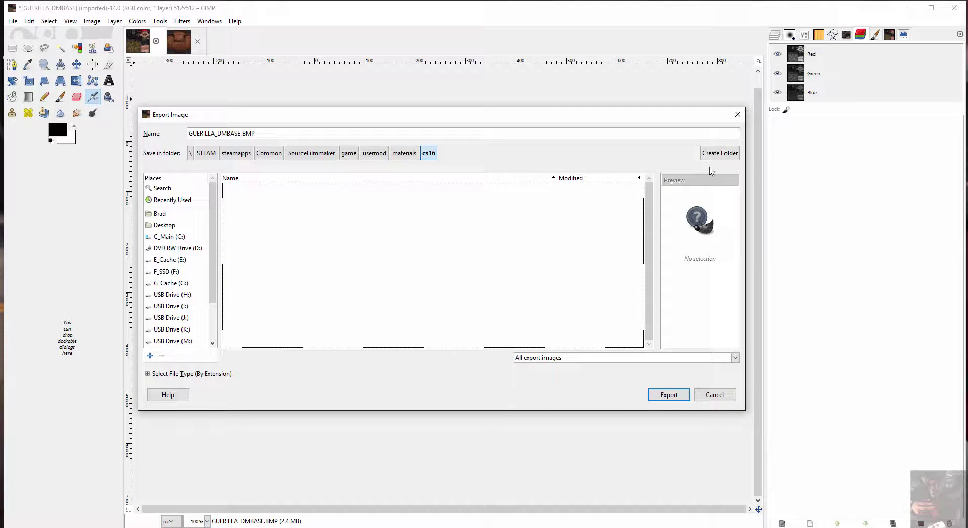
Create a guerilla subfolder inside the new cs16 materials folder, copying its name from the source folder's path in File Explorer
{"action": "left_click", "coordinate": [719, 154]}
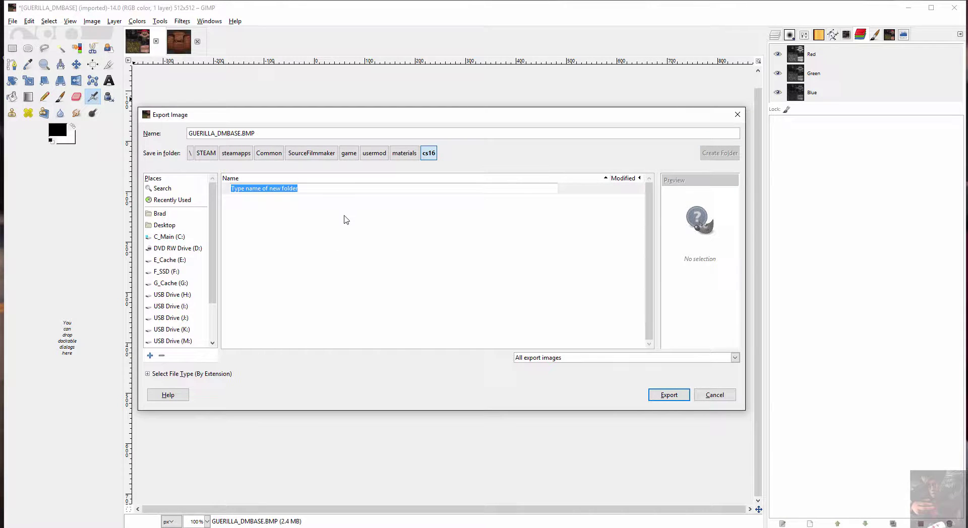
{"action": "key", "text": "alt+Tab"}
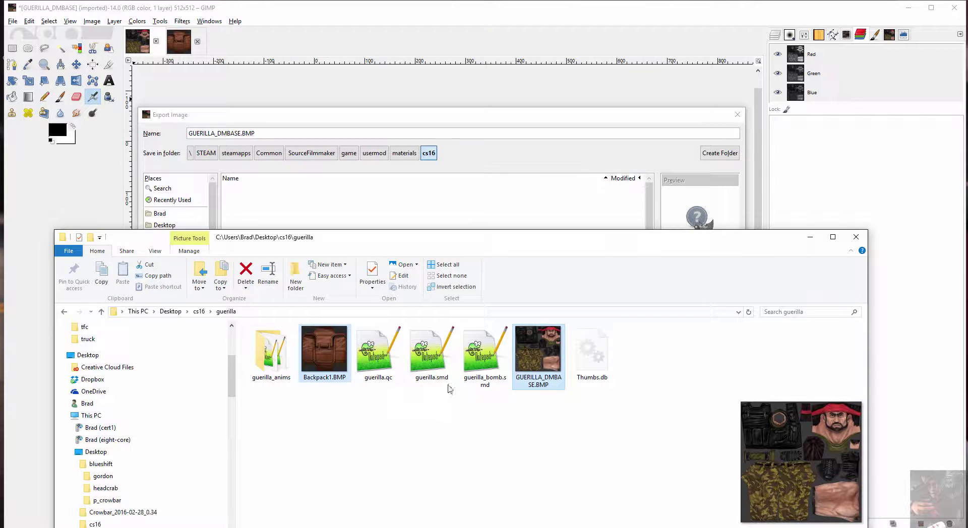
{"action": "left_click", "coordinate": [246, 311]}
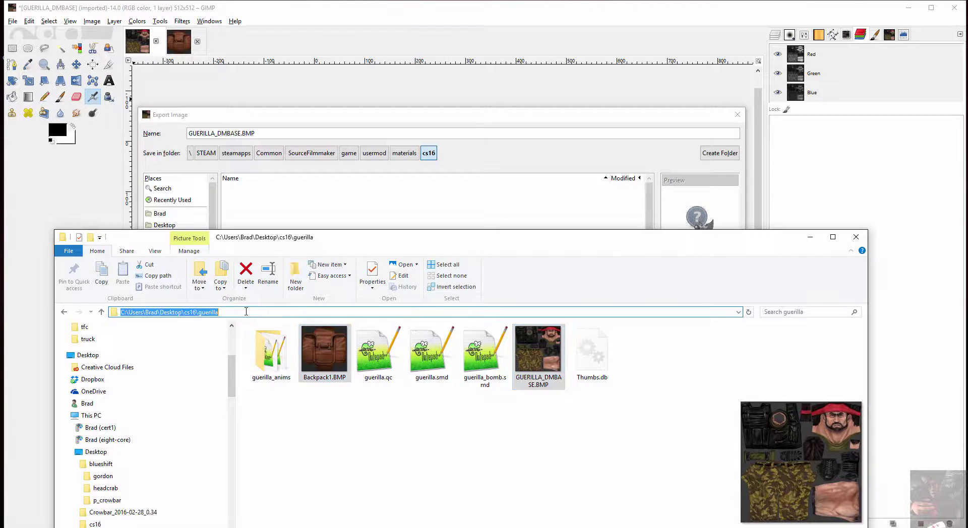
{"action": "left_click_drag", "start_coordinate": [220, 312], "coordinate": [197, 313]}
{"action": "key", "text": "ctrl+c"}
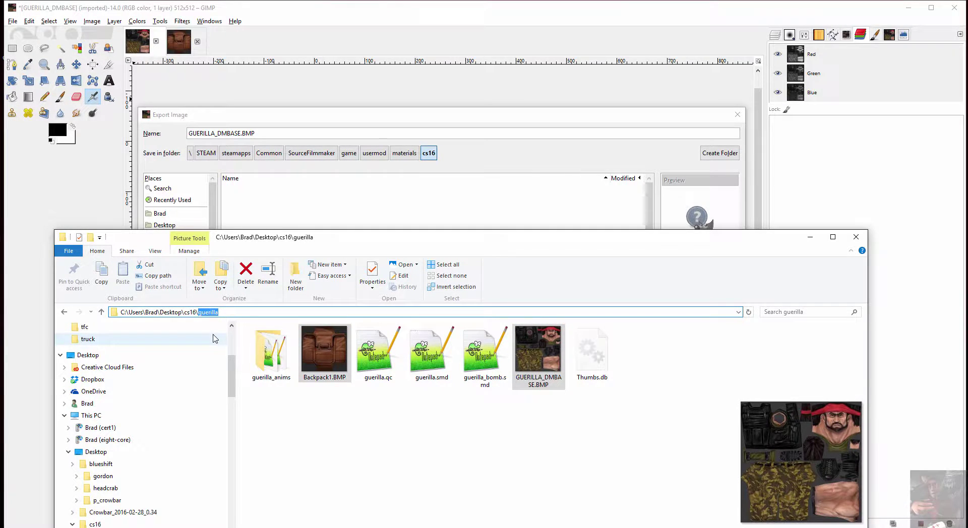
{"action": "key", "text": "alt+Tab"}
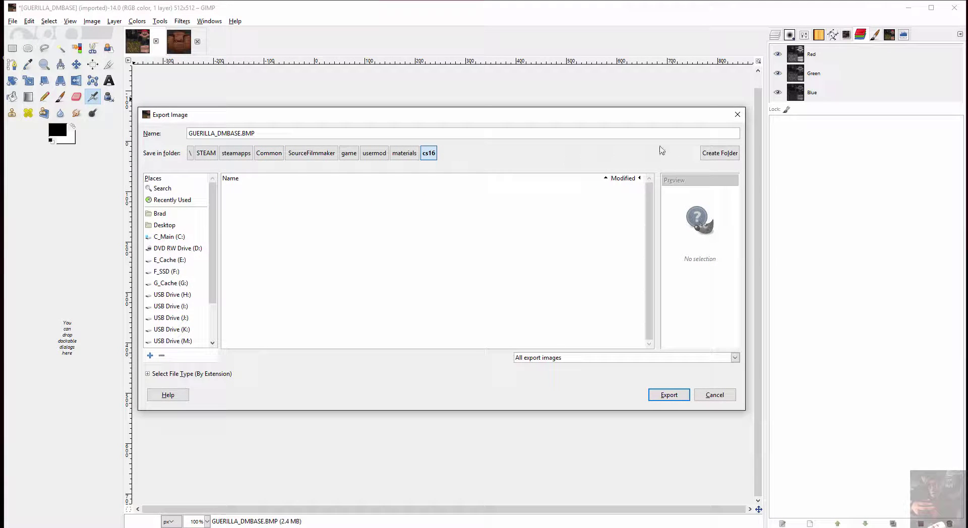
{"action": "left_click", "coordinate": [716, 152]}
{"action": "key", "text": "ctrl+v"}
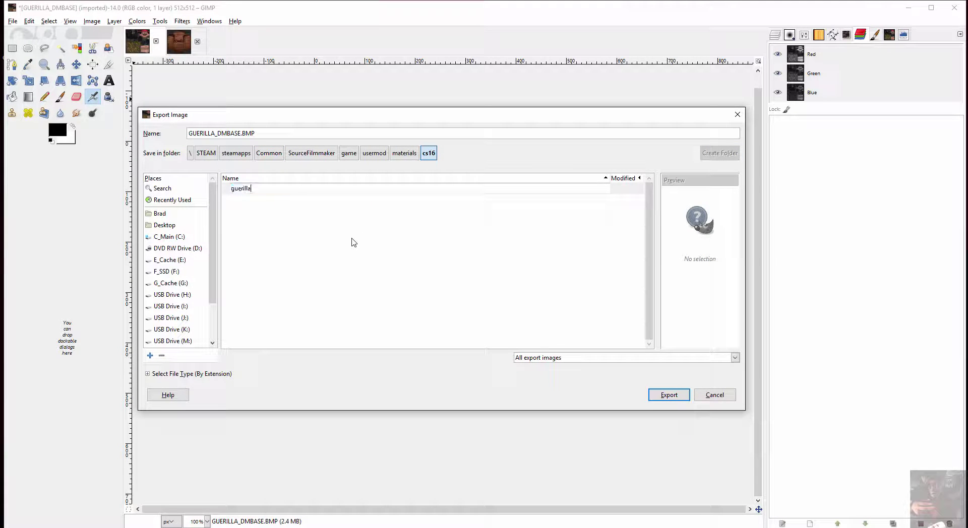
{"action": "key", "text": "Return"}
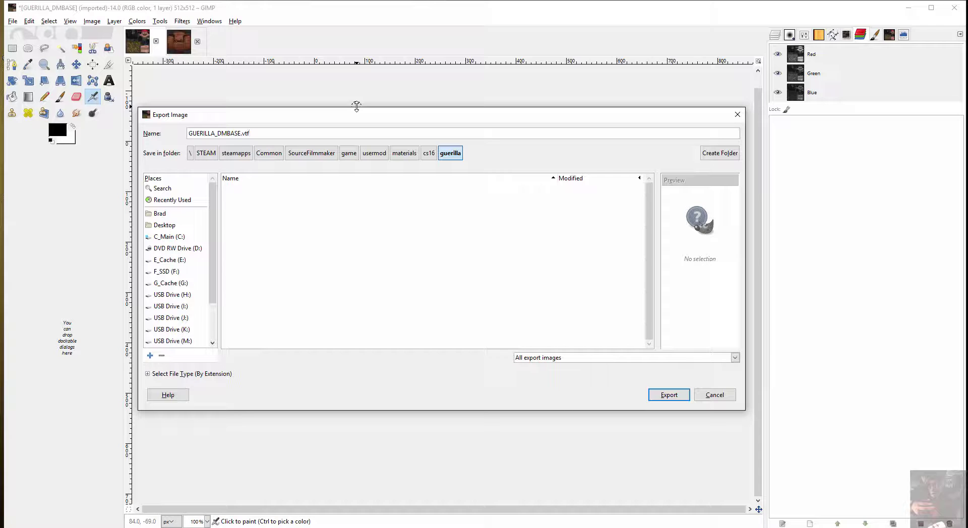
Export the image as GUERILLA_DMBASE.vtf into the cs16 guerilla folder, keeping the default VTF settings
{"action": "left_click", "coordinate": [669, 395]}
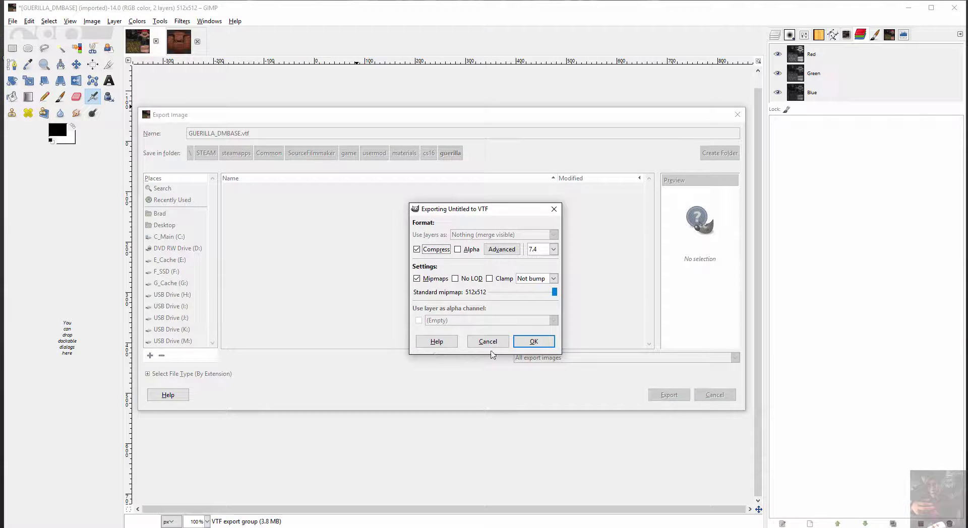
{"action": "left_click", "coordinate": [535, 344]}
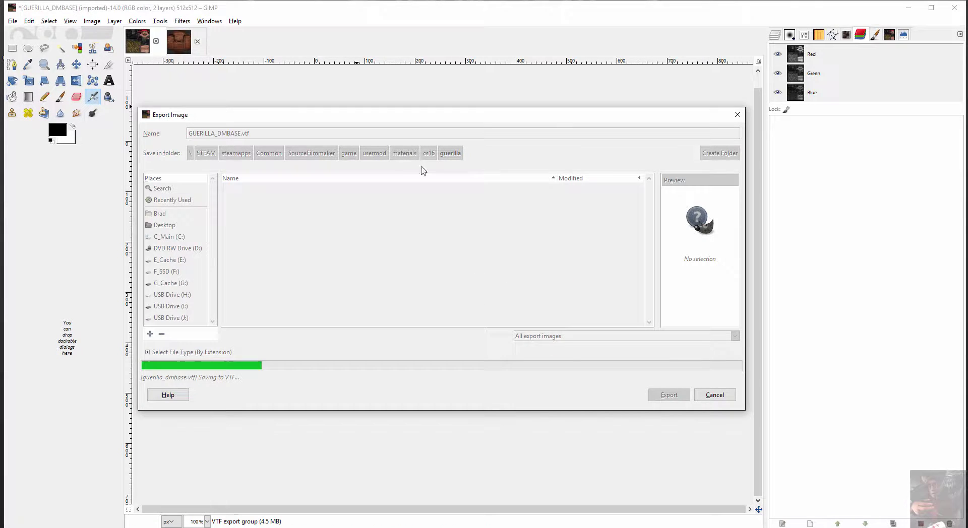
Export the Backpack1 image as Backpack1.vtf into the same cs16 guerilla materials folder with the default VTF settings
{"action": "left_click", "coordinate": [187, 51]}
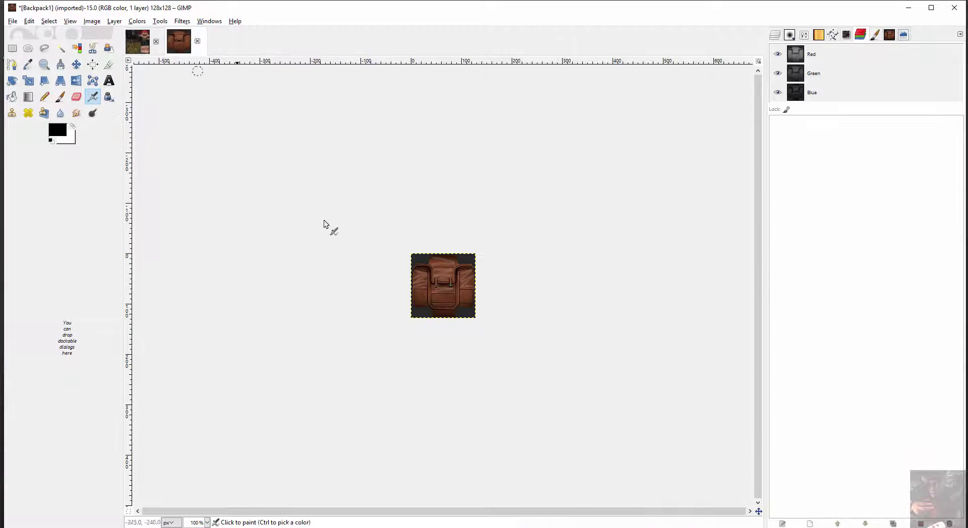
{"action": "left_click", "coordinate": [15, 21]}
{"action": "left_click", "coordinate": [30, 158]}
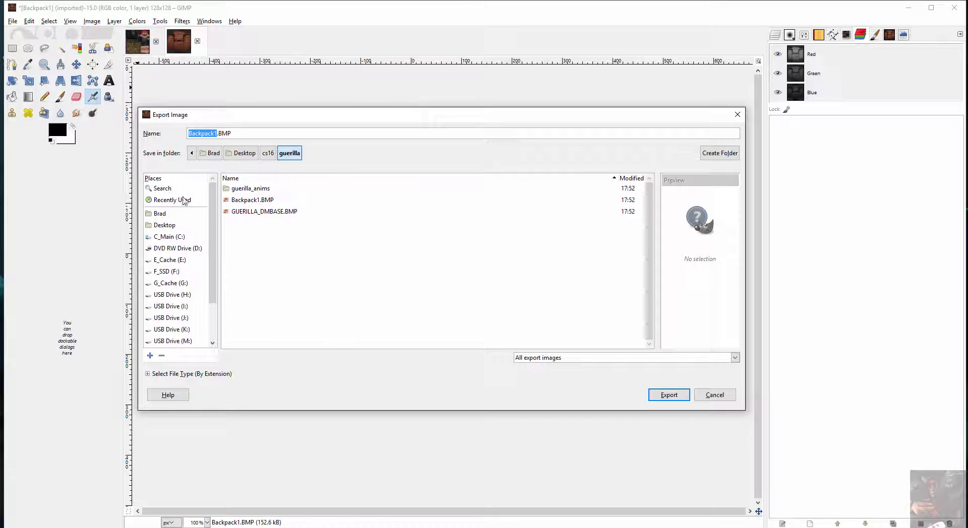
{"action": "left_click", "coordinate": [168, 200]}
{"action": "left_click", "coordinate": [238, 192]}
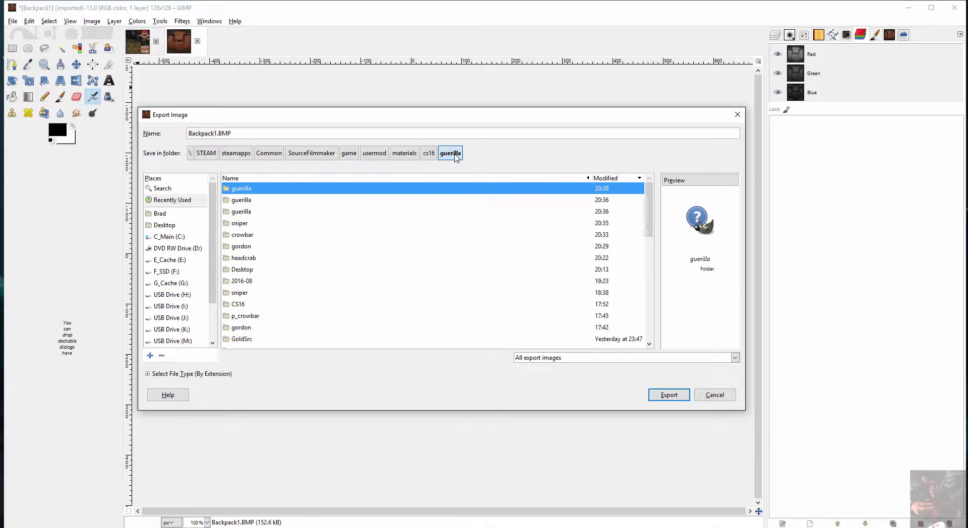
{"action": "left_click", "coordinate": [454, 154]}
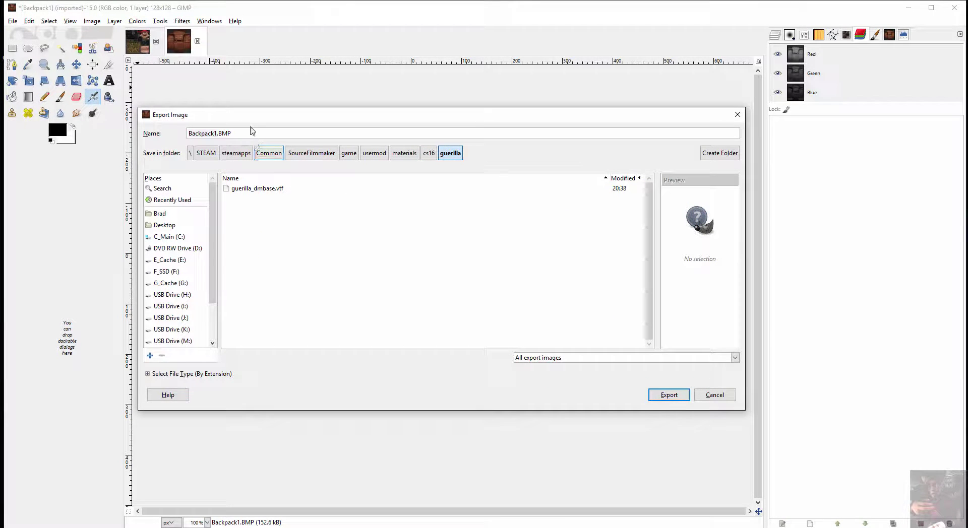
{"action": "key", "text": "BackSpace"}
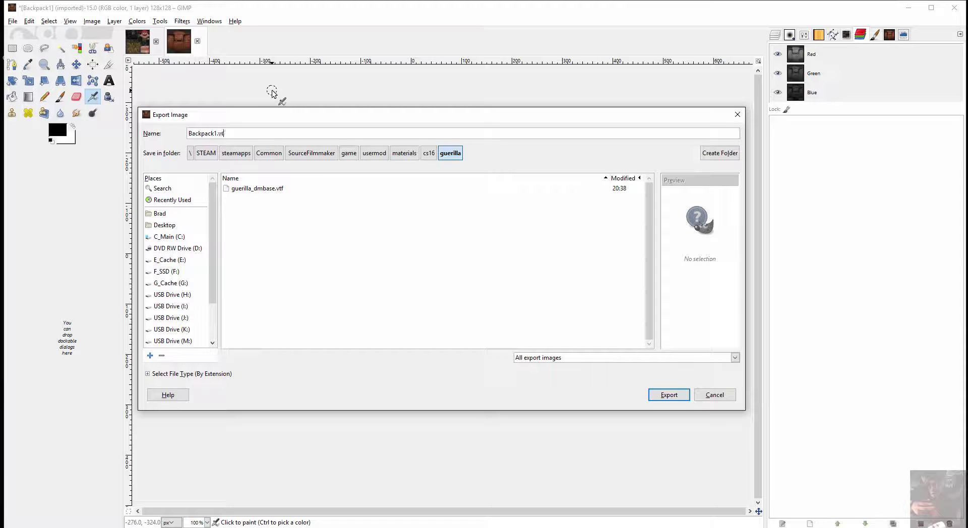
{"action": "key", "text": "Return"}
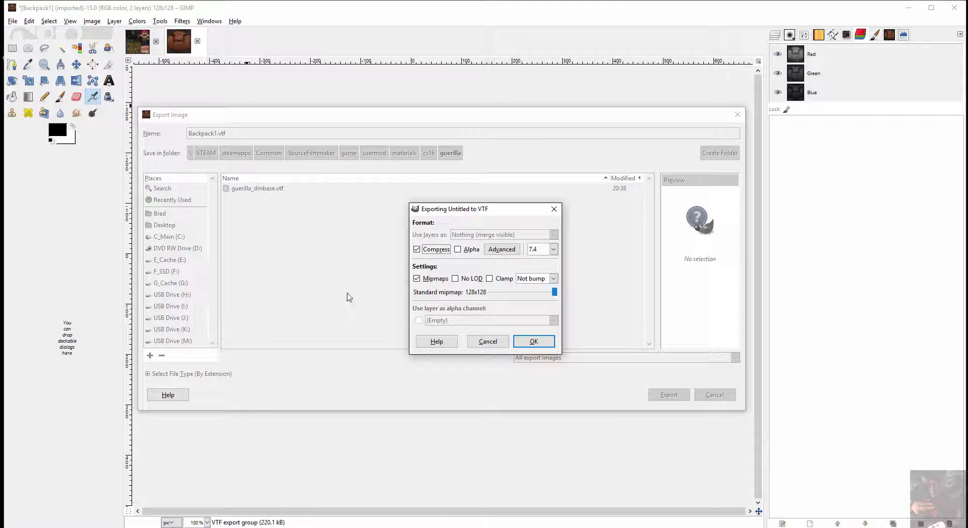
{"action": "left_click", "coordinate": [533, 341]}
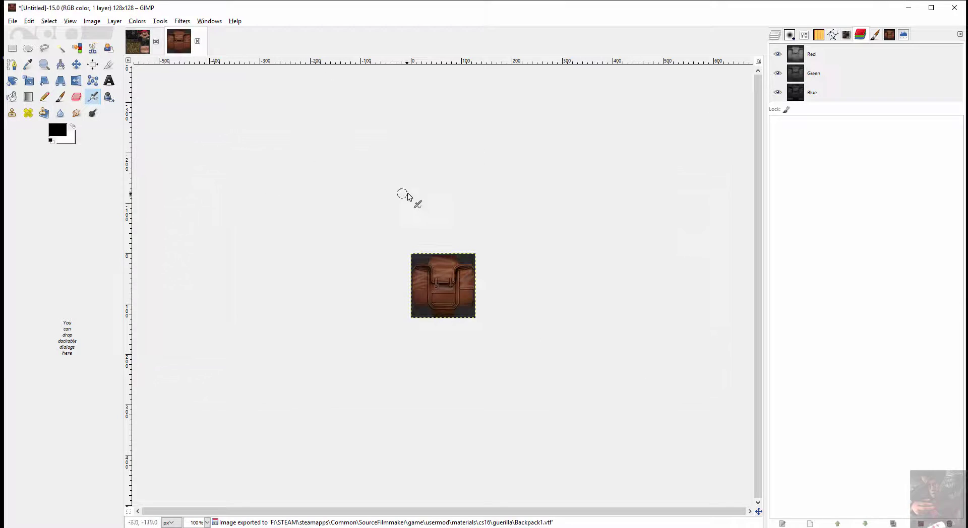
Switch to VTFEdit, minimizing GIMP and the File Explorer window, and start creating a new VMT file
{"action": "left_click", "coordinate": [908, 8]}
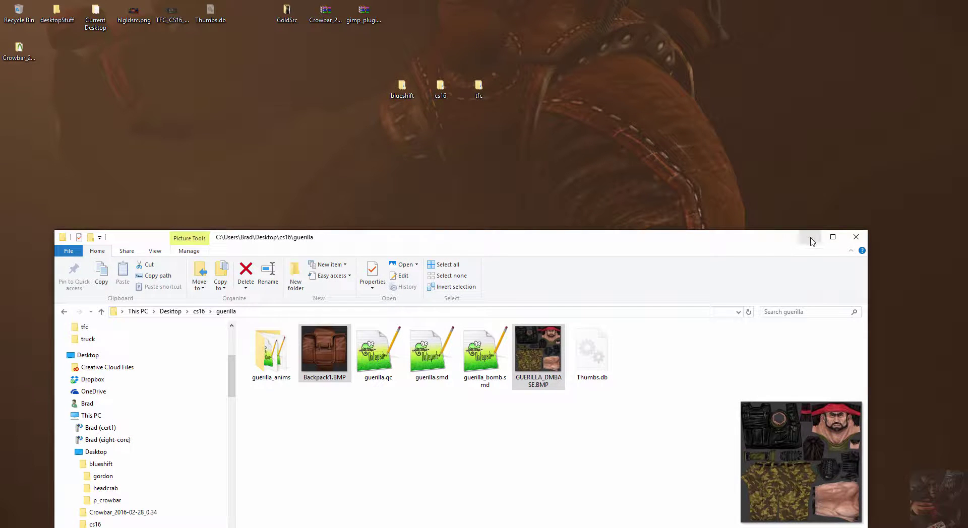
{"action": "left_click", "coordinate": [810, 237]}
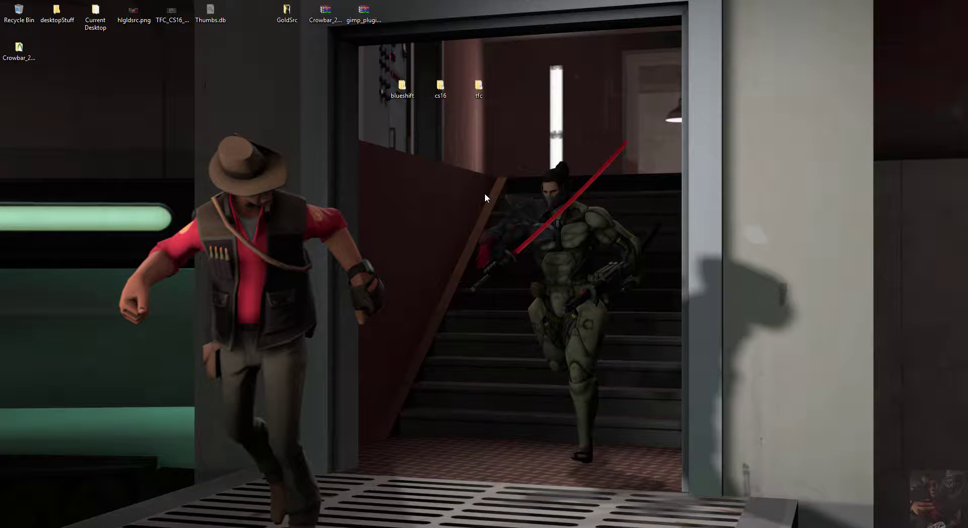
{"action": "mouse_move", "coordinate": [663, 527]}
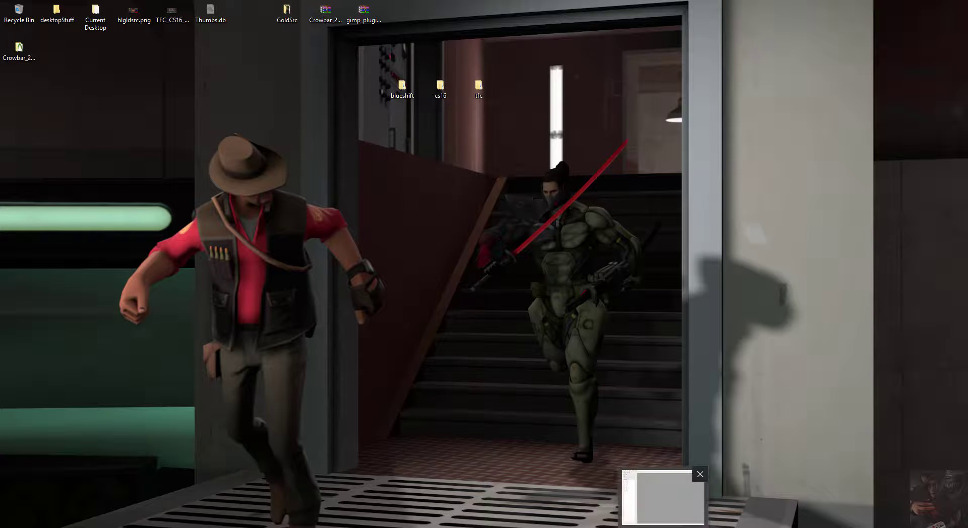
{"action": "left_click", "coordinate": [663, 497]}
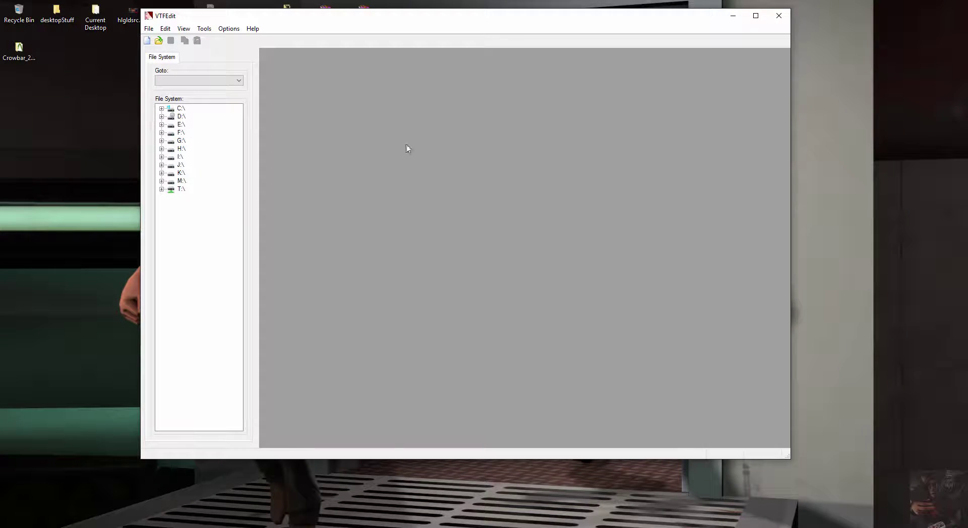
{"action": "left_click", "coordinate": [203, 29]}
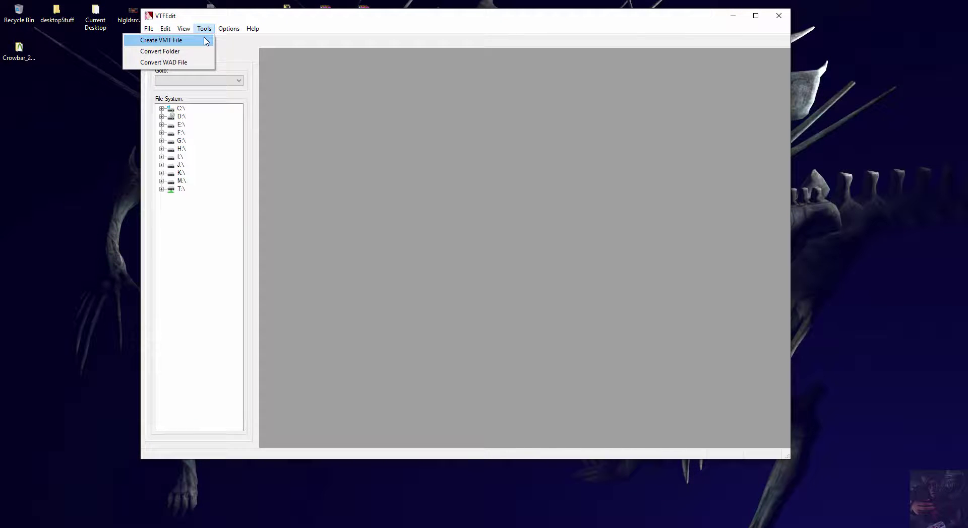
{"action": "left_click", "coordinate": [206, 41]}
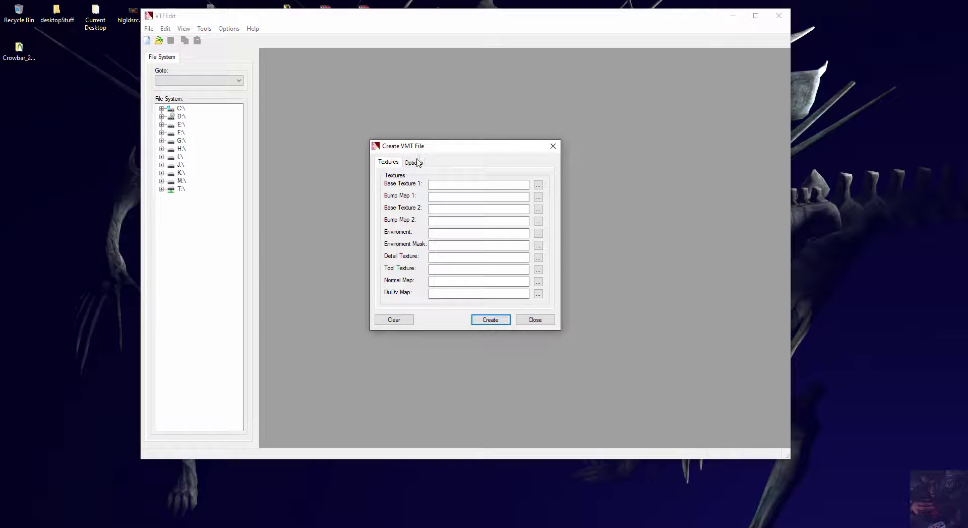
Set the VMT's shader to VertexlitGeneric and enable the No Cull option
{"action": "left_click", "coordinate": [417, 163]}
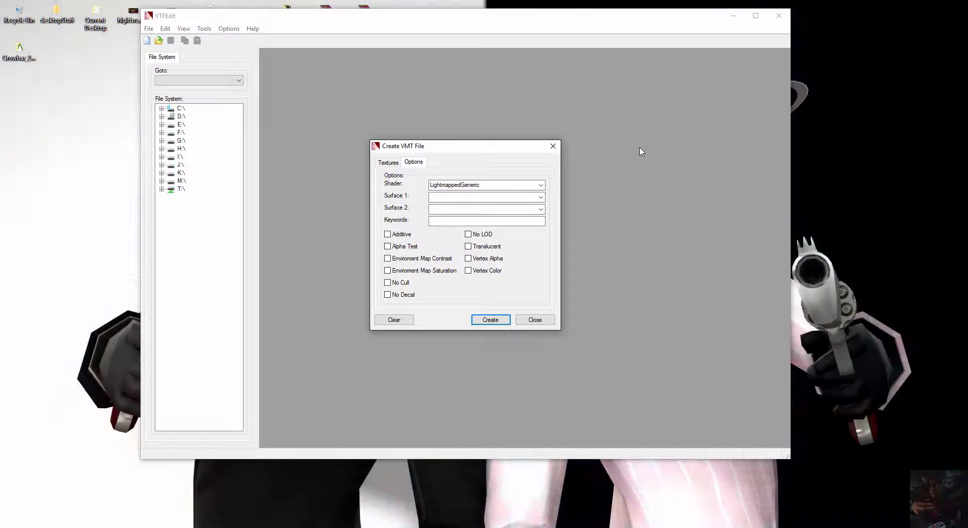
{"action": "left_click", "coordinate": [541, 186]}
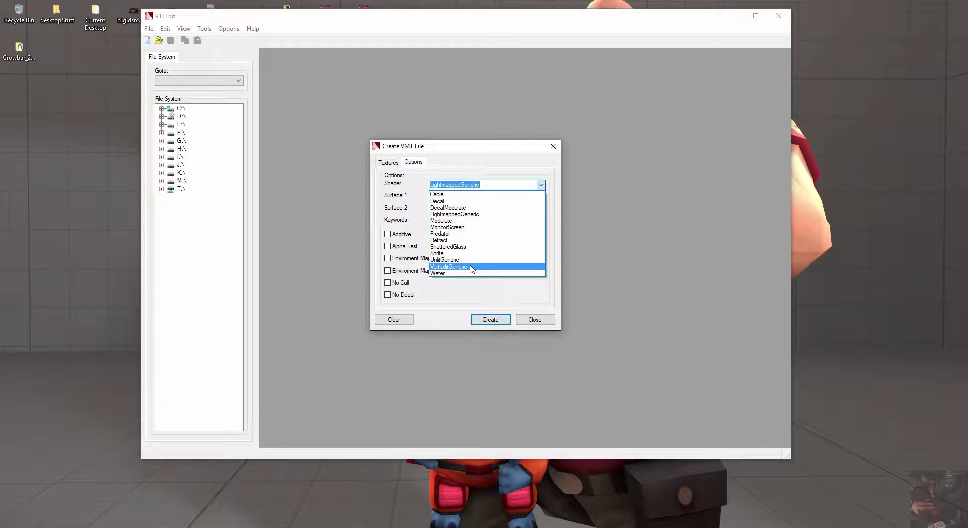
{"action": "left_click", "coordinate": [471, 266]}
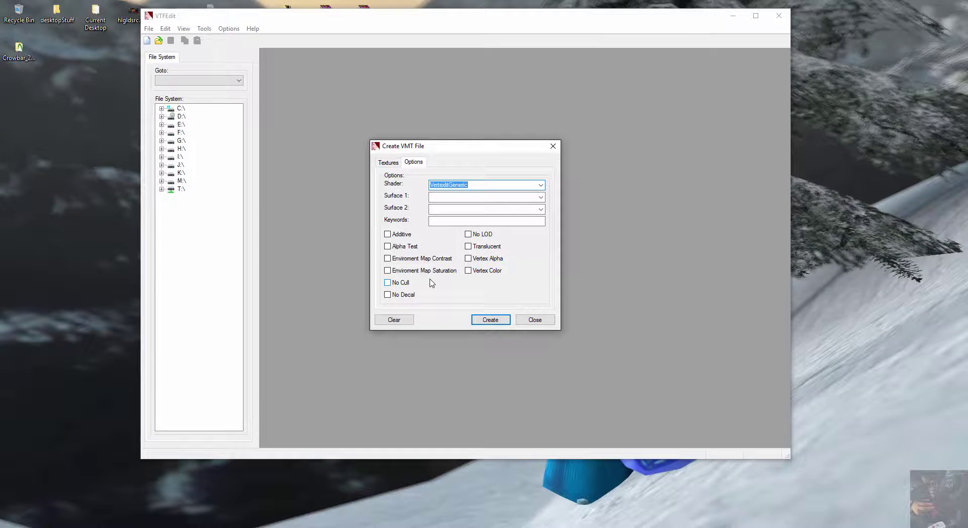
{"action": "left_click", "coordinate": [388, 284]}
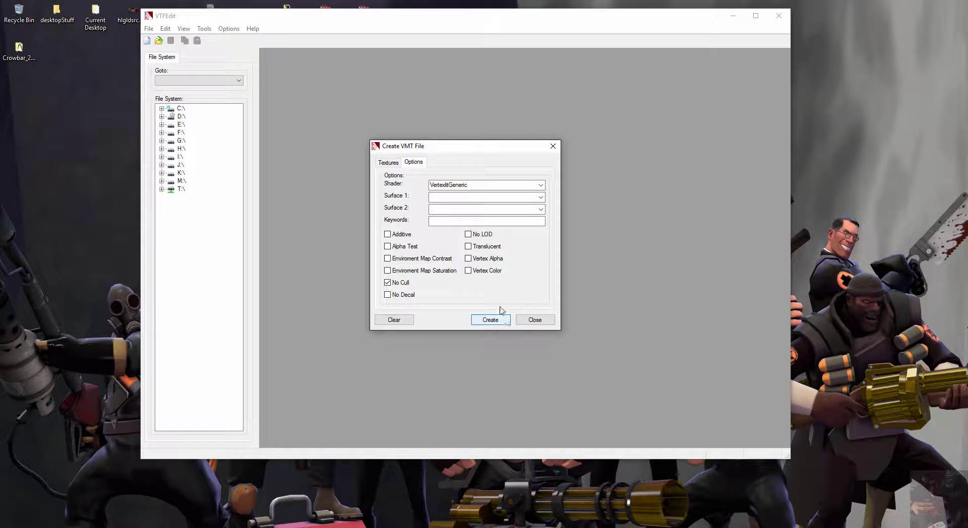
Start choosing Base Texture 1 for the VMT and browse to the SourceFilmmaker game\usermod\materials folder
{"action": "left_click", "coordinate": [392, 163]}
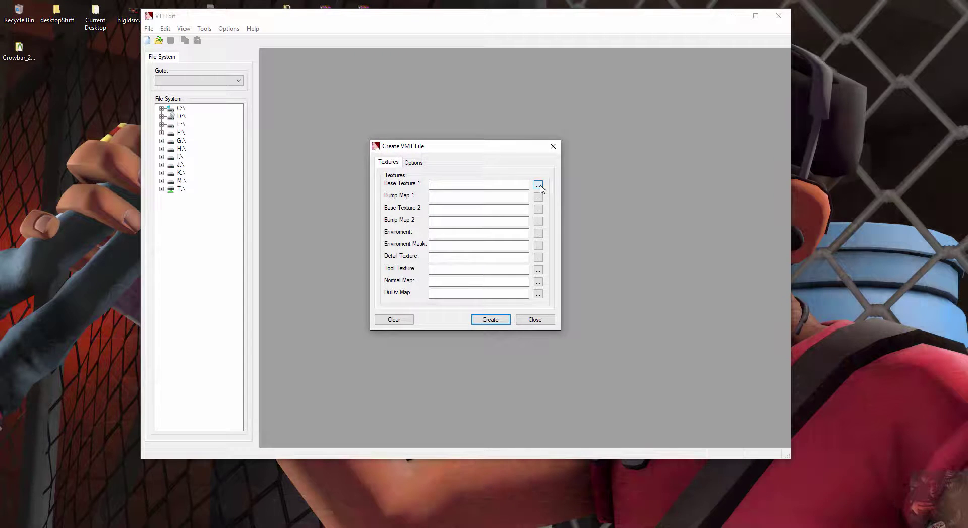
{"action": "left_click", "coordinate": [539, 185]}
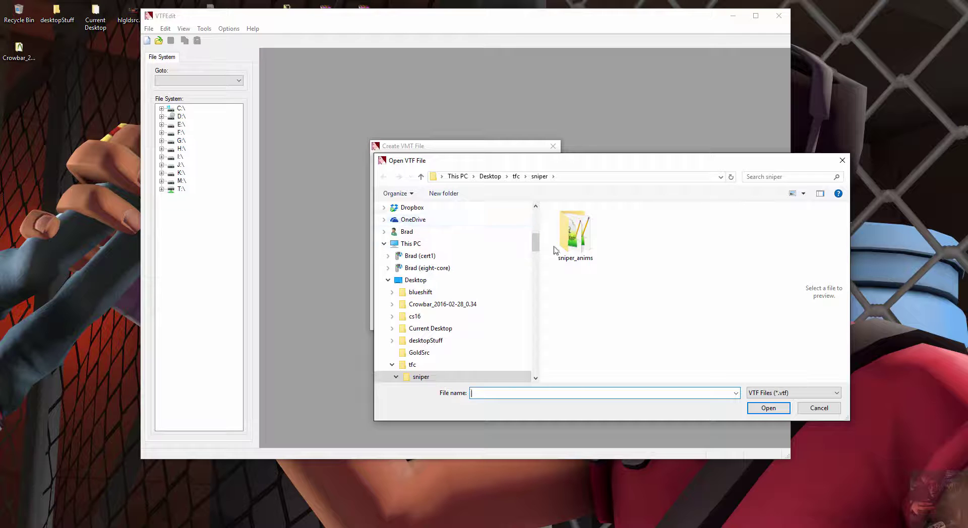
{"action": "left_click_drag", "start_coordinate": [538, 247], "coordinate": [538, 201]}
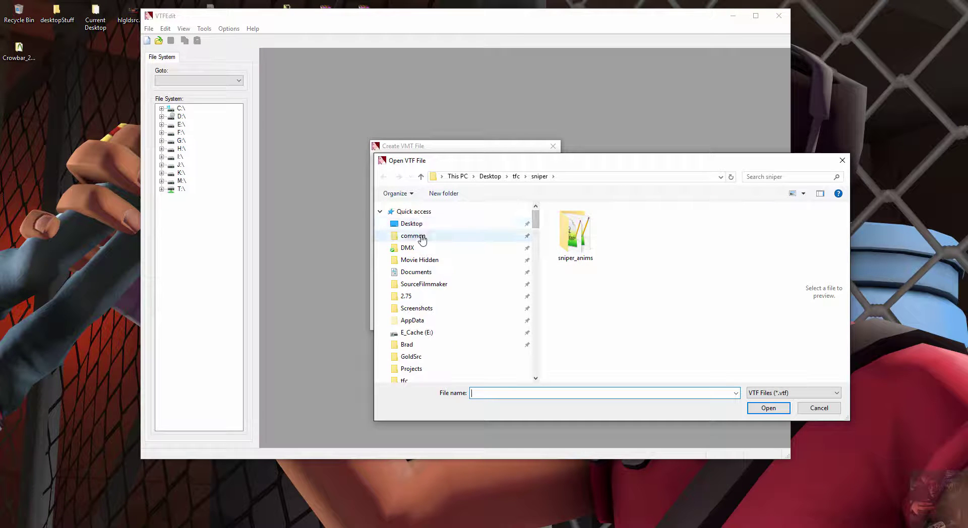
{"action": "left_click", "coordinate": [423, 286]}
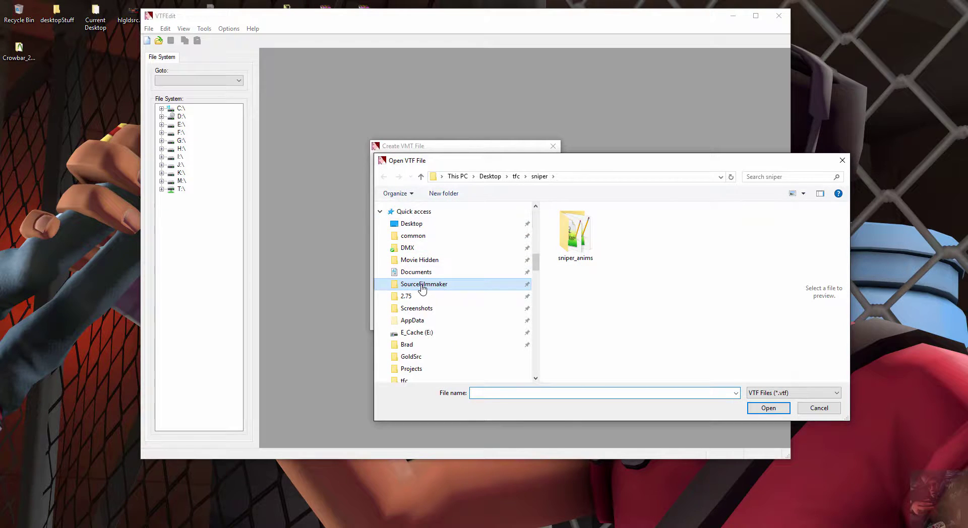
{"action": "double_click", "coordinate": [567, 244]}
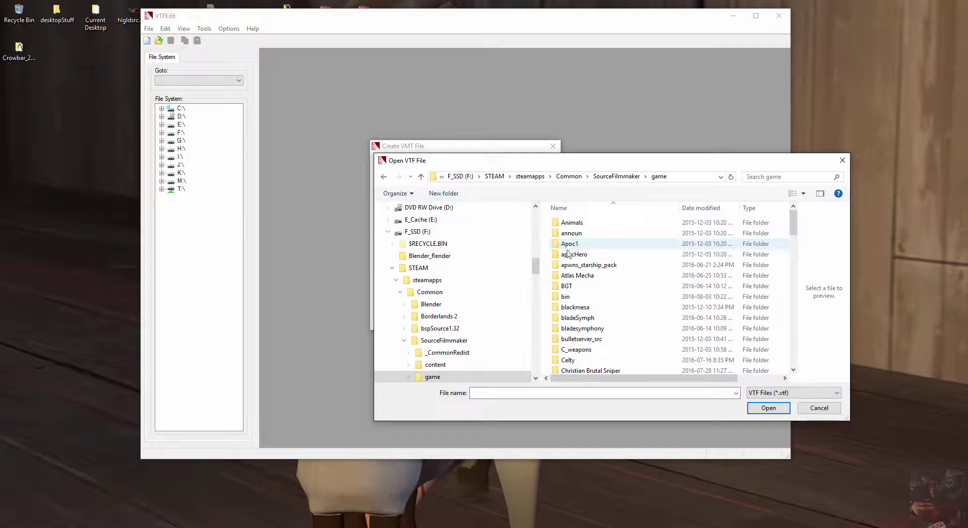
{"action": "scroll", "coordinate": [585, 315], "scroll_direction": "down", "scroll_amount": 18}
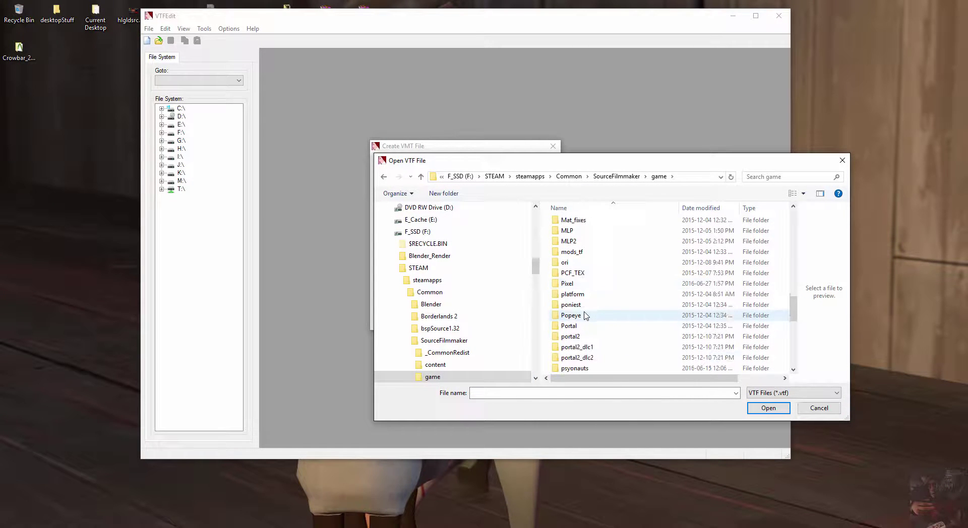
{"action": "scroll", "coordinate": [585, 315], "scroll_direction": "down", "scroll_amount": 3}
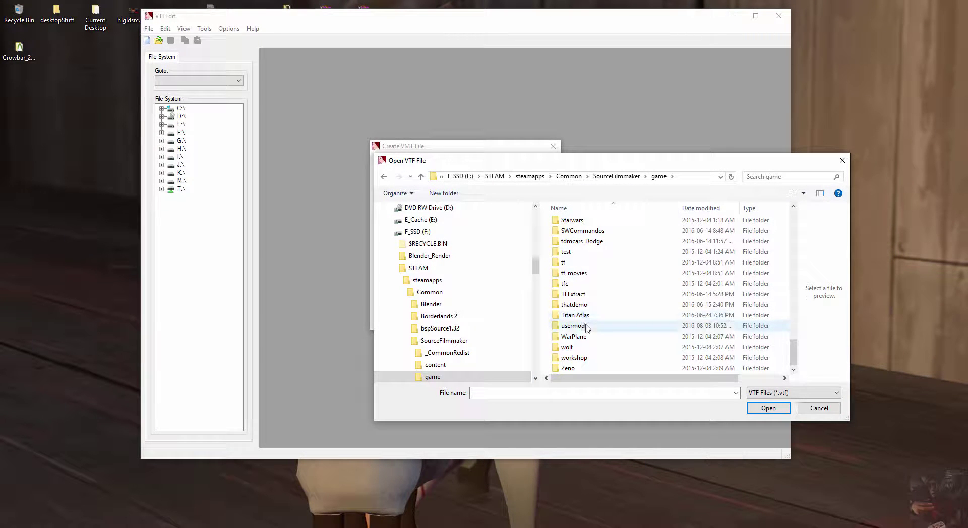
{"action": "double_click", "coordinate": [585, 326]}
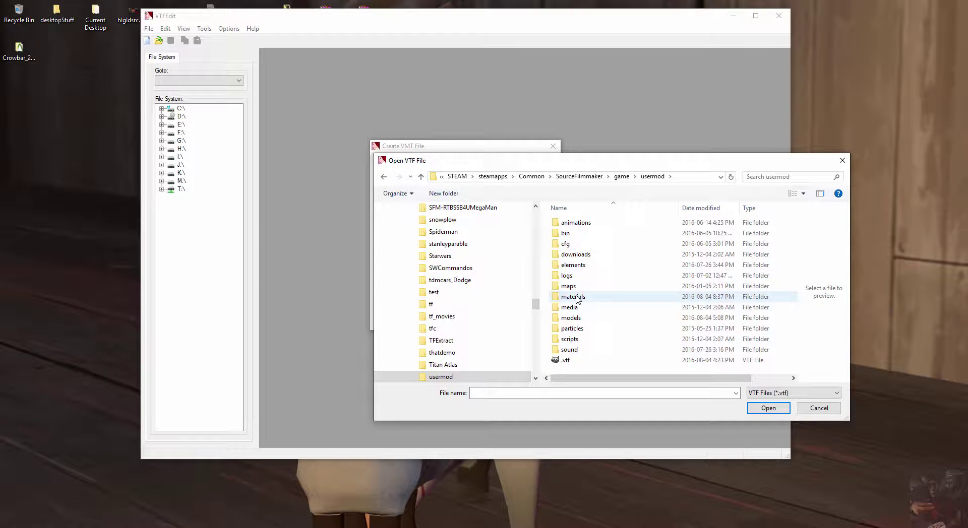
{"action": "double_click", "coordinate": [577, 298]}
{"action": "scroll", "coordinate": [583, 330], "scroll_direction": "down", "scroll_amount": 1}
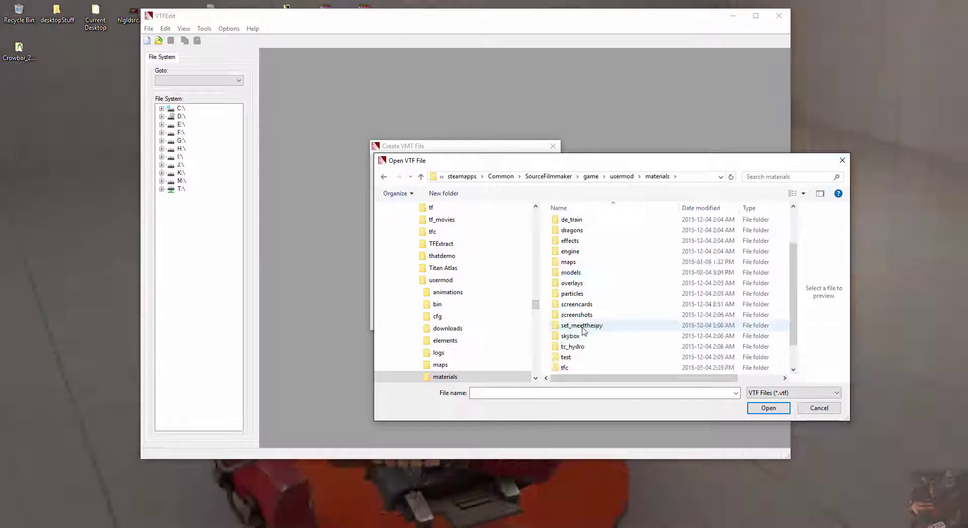
Examine the materials models folder and the surrounding usermod folder tree to check where the cs16 textures belong
{"action": "left_click", "coordinate": [577, 305]}
{"action": "double_click", "coordinate": [574, 304]}
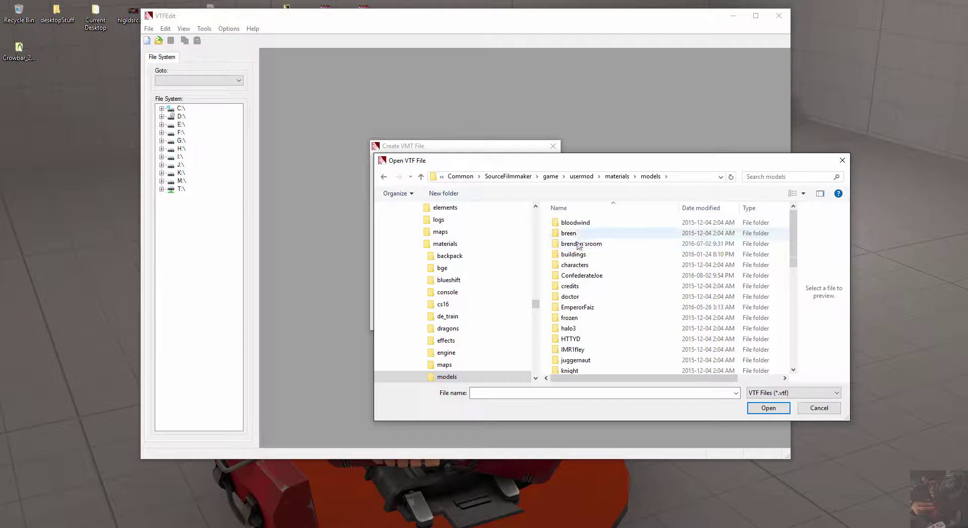
{"action": "scroll", "coordinate": [579, 293], "scroll_direction": "down", "scroll_amount": 5}
{"action": "scroll", "coordinate": [578, 307], "scroll_direction": "down", "scroll_amount": 4}
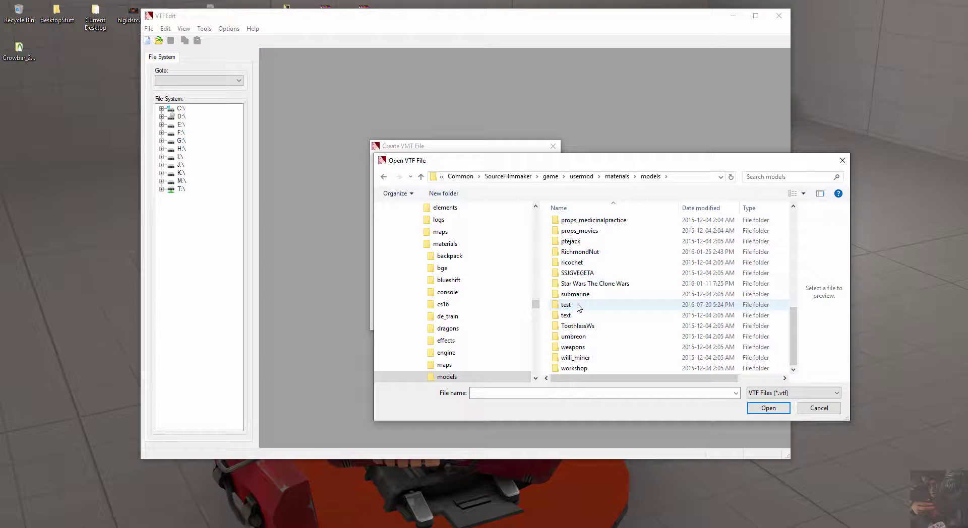
{"action": "scroll", "coordinate": [578, 307], "scroll_direction": "up", "scroll_amount": 9}
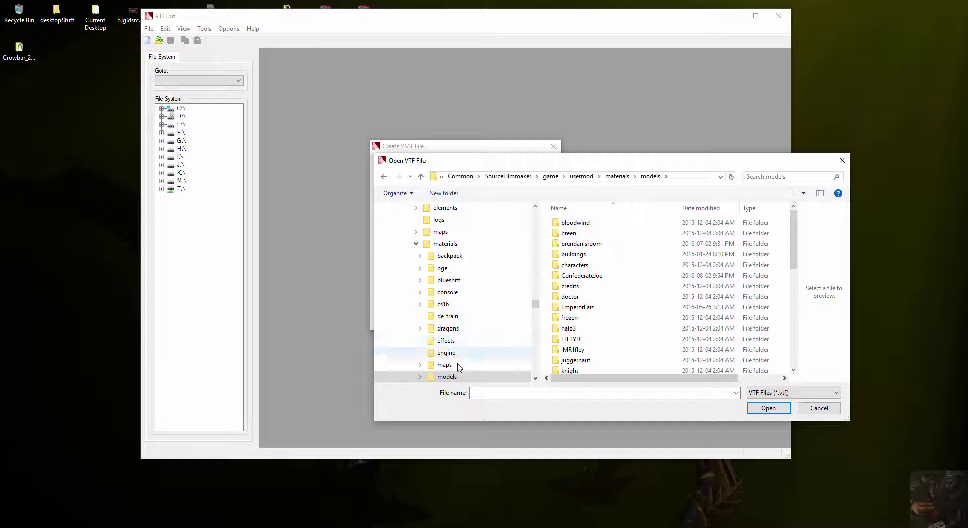
{"action": "left_click", "coordinate": [417, 245]}
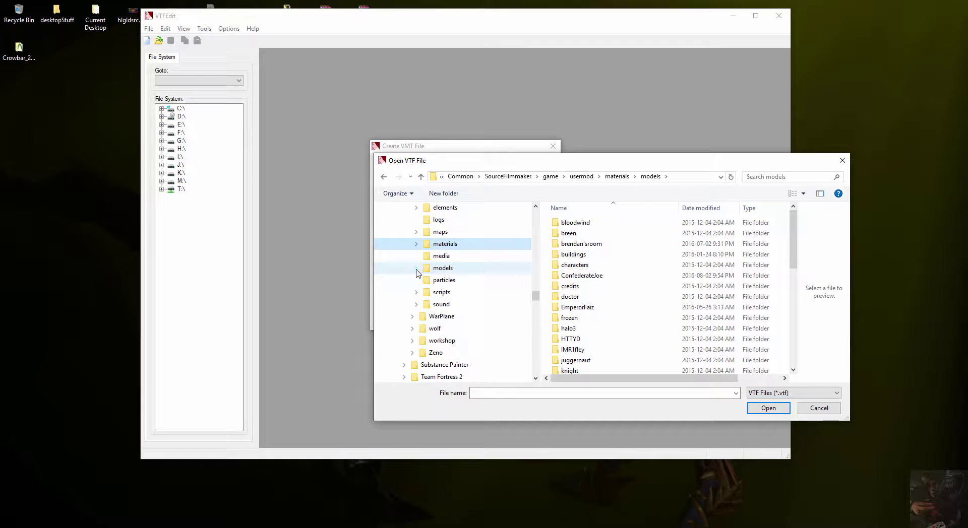
{"action": "left_click", "coordinate": [416, 273]}
{"action": "scroll", "coordinate": [445, 349], "scroll_direction": "down", "scroll_amount": 1}
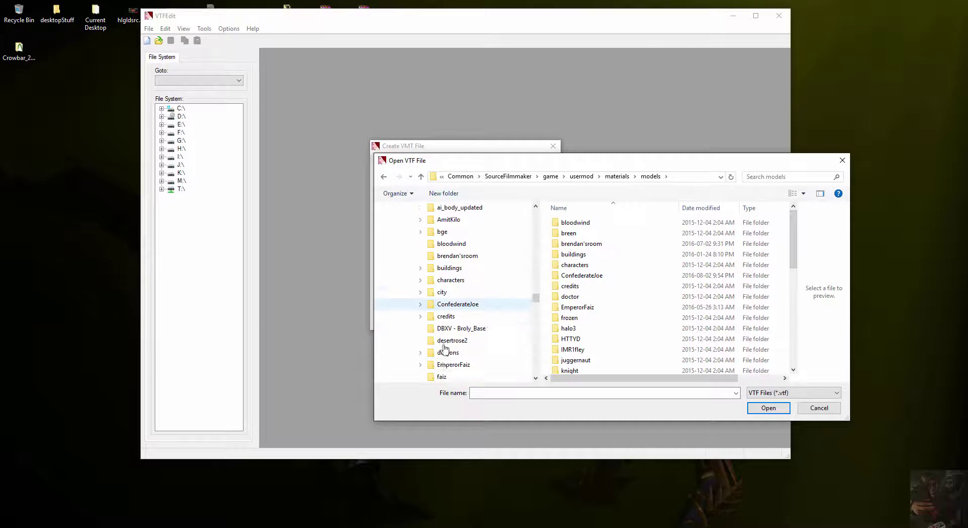
{"action": "scroll", "coordinate": [444, 348], "scroll_direction": "down", "scroll_amount": 3}
{"action": "scroll", "coordinate": [466, 335], "scroll_direction": "up", "scroll_amount": 4}
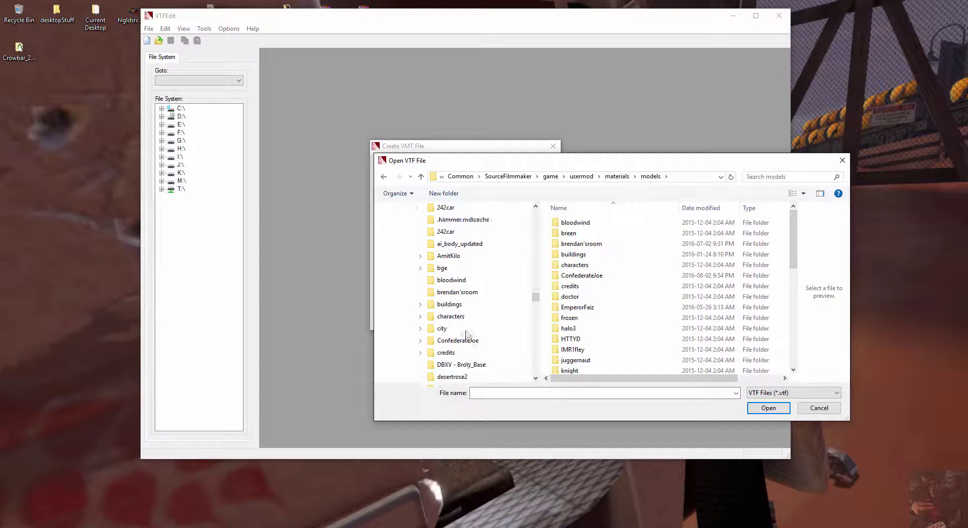
{"action": "scroll", "coordinate": [466, 334], "scroll_direction": "down", "scroll_amount": 12}
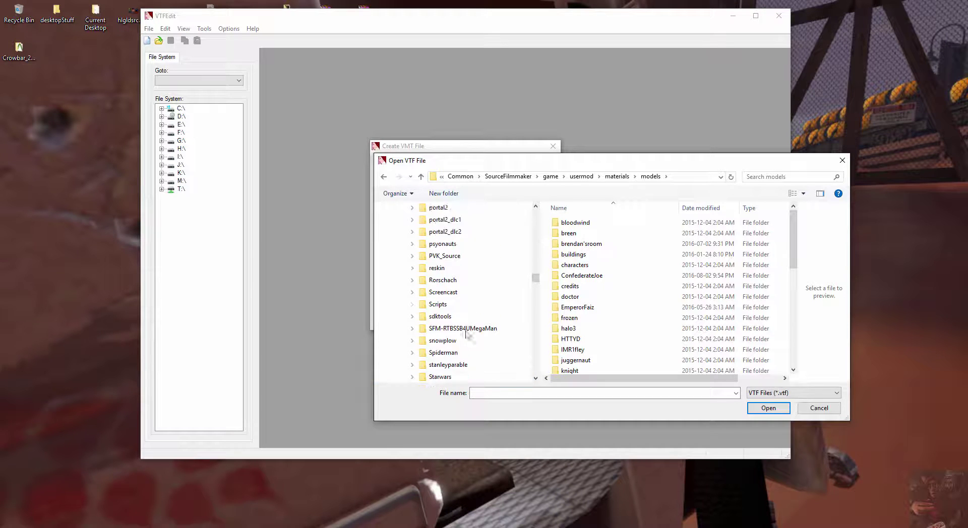
{"action": "scroll", "coordinate": [466, 333], "scroll_direction": "up", "scroll_amount": 5}
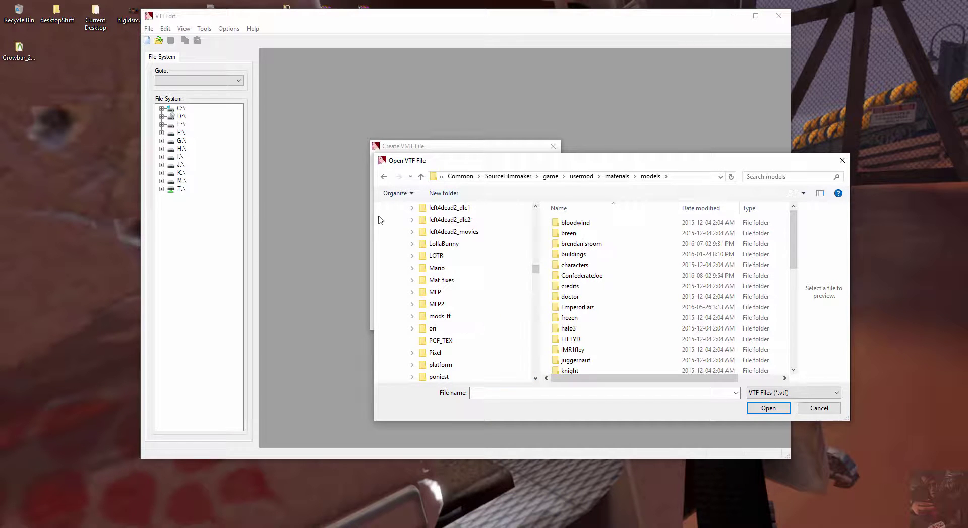
Return to the usermod materials folder and try to move the cs16 folder into its models folder
{"action": "left_click", "coordinate": [617, 176]}
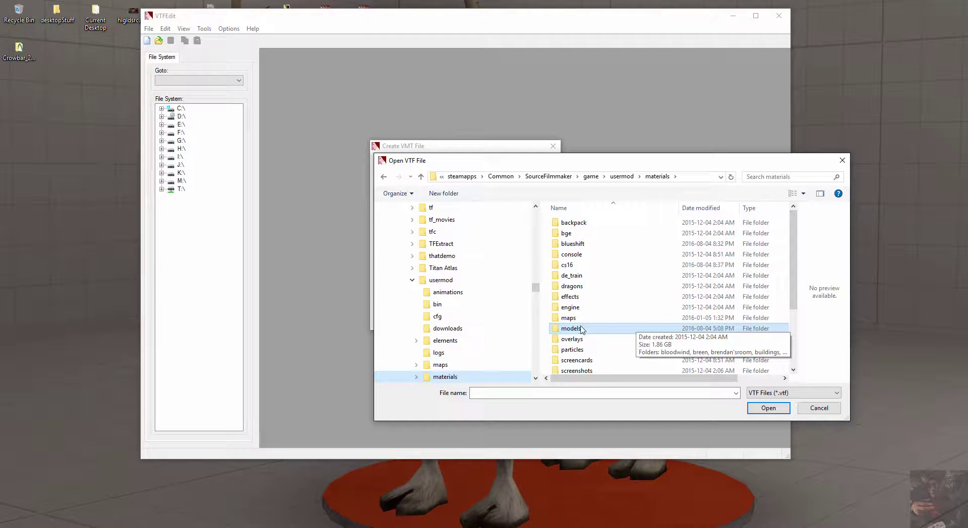
{"action": "left_click", "coordinate": [572, 266]}
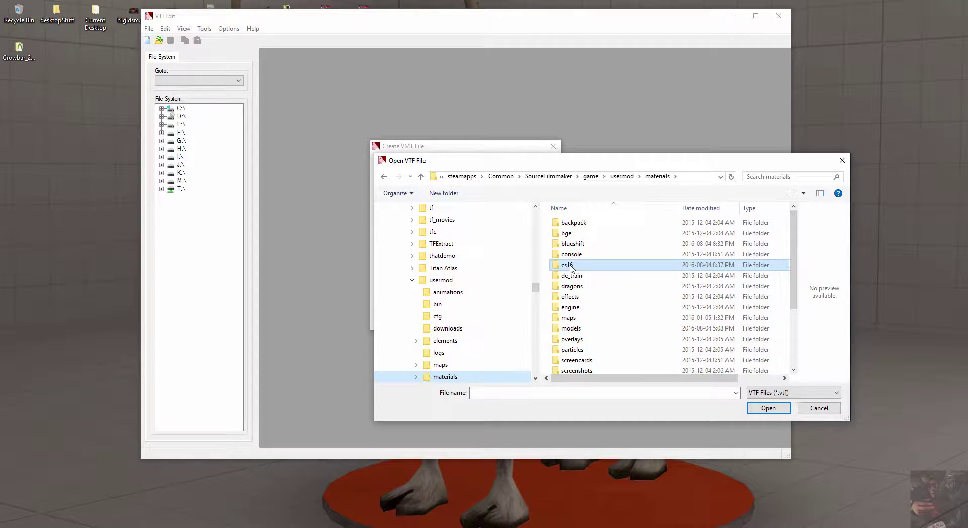
{"action": "left_click_drag", "start_coordinate": [571, 267], "coordinate": [602, 331]}
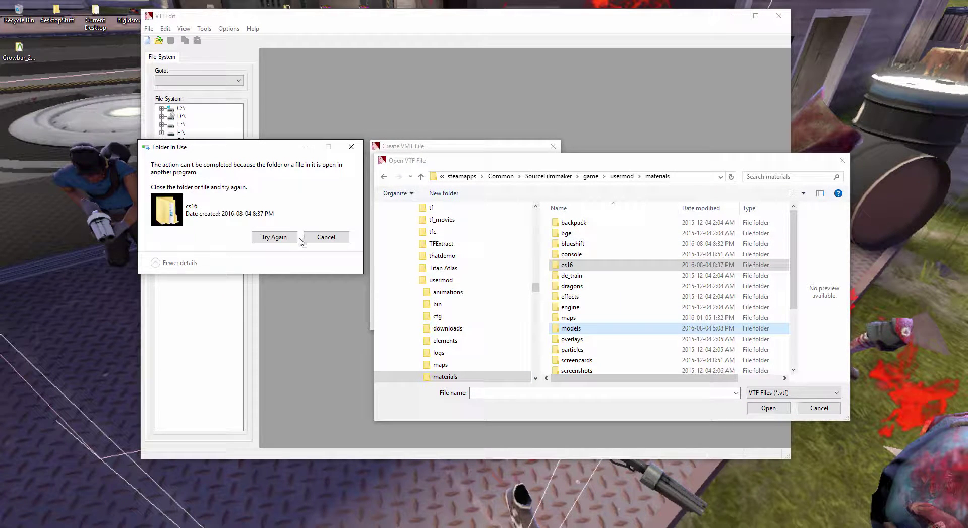
{"action": "left_click", "coordinate": [271, 238]}
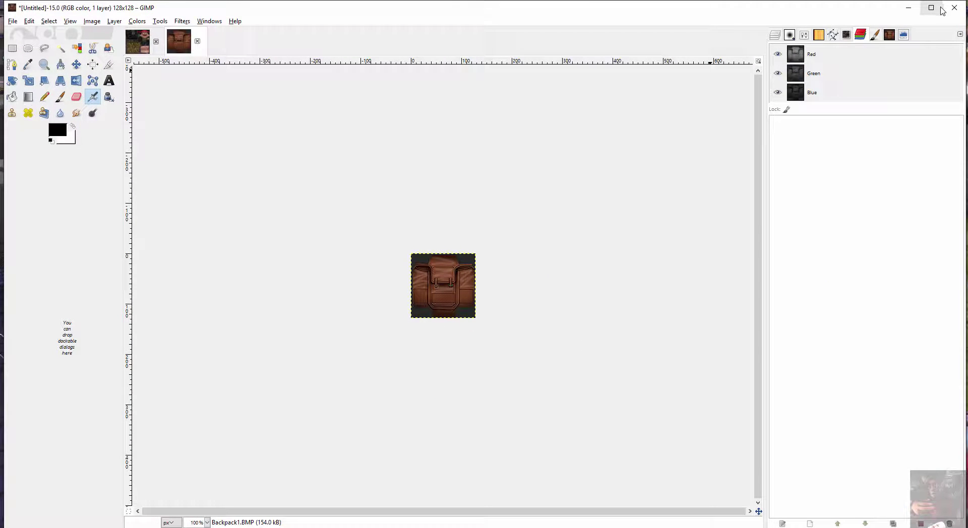
Switch to GIMP and close all open images, discarding their unsaved changes
{"action": "left_click", "coordinate": [12, 8]}
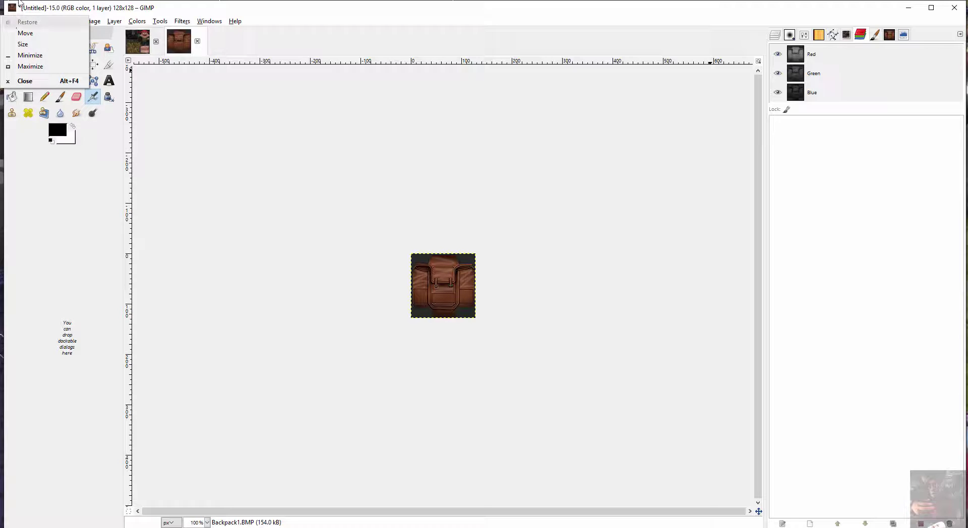
{"action": "left_click", "coordinate": [226, 4]}
{"action": "left_click", "coordinate": [12, 21]}
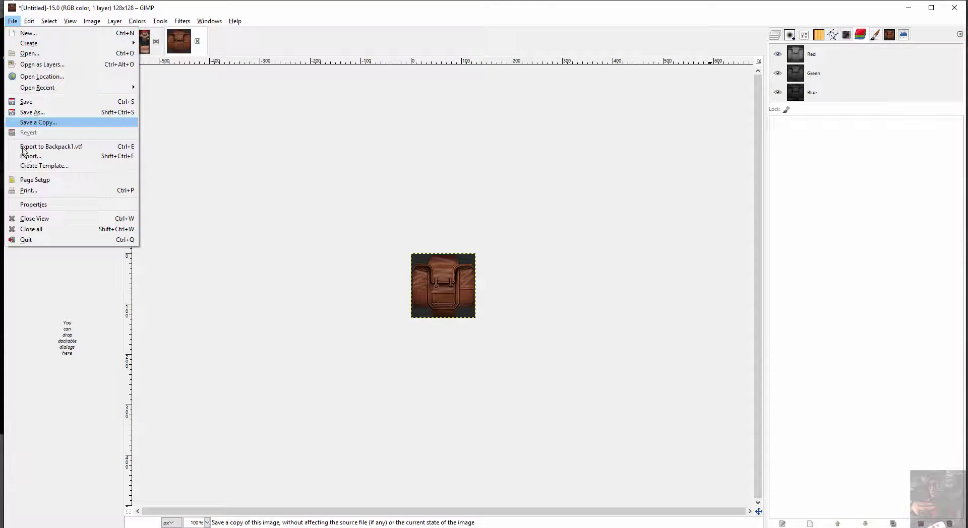
{"action": "left_click", "coordinate": [40, 230]}
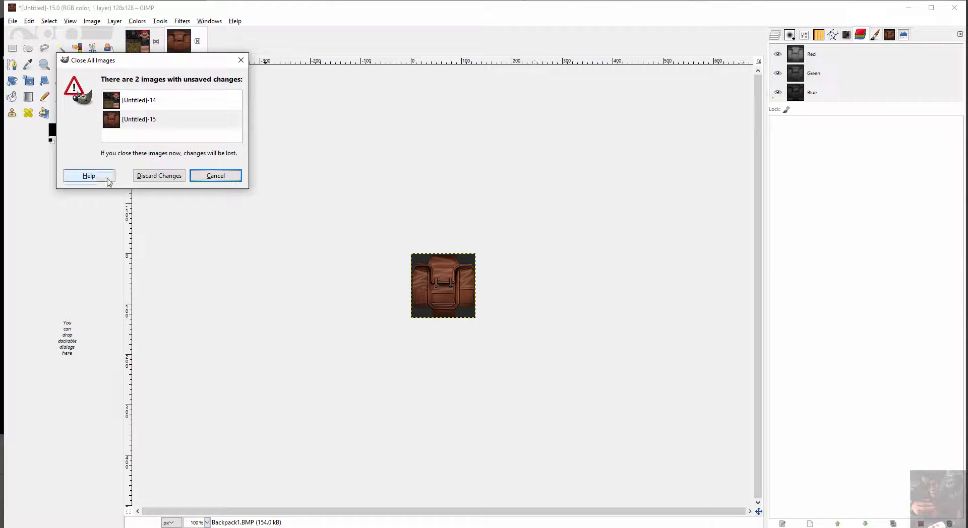
{"action": "left_click", "coordinate": [150, 176]}
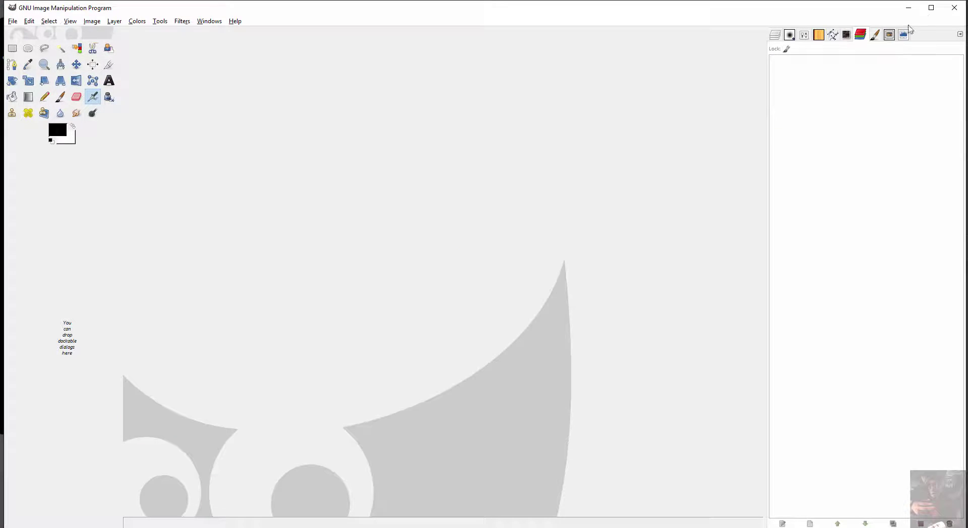
Close GIMP, then move the cs16, blueshift and tfc folders from usermod\materials into its models folder
{"action": "left_click", "coordinate": [954, 8]}
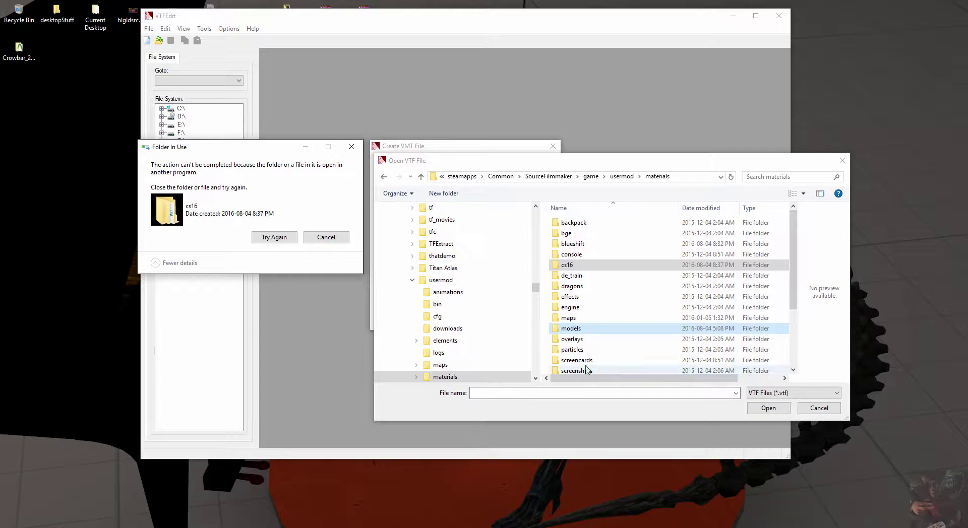
{"action": "left_click", "coordinate": [582, 268]}
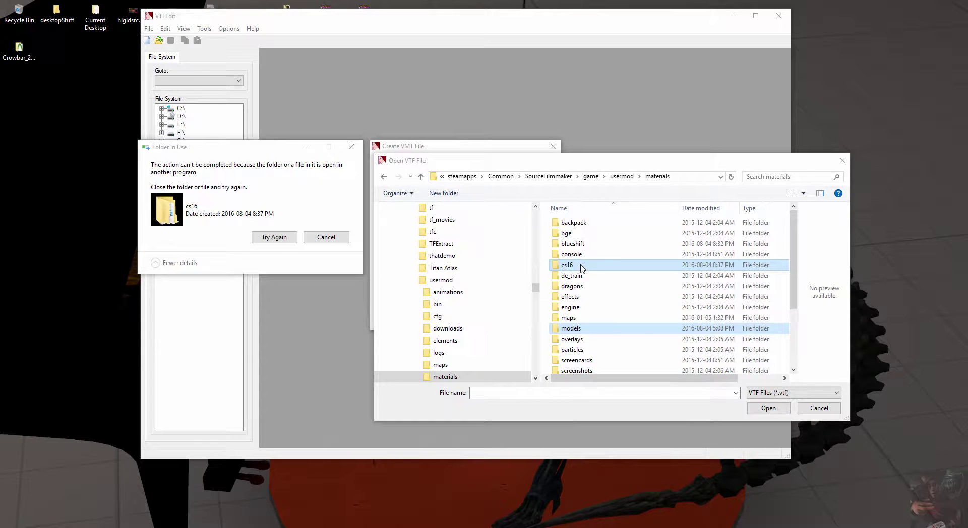
{"action": "left_click_drag", "start_coordinate": [580, 266], "coordinate": [589, 331]}
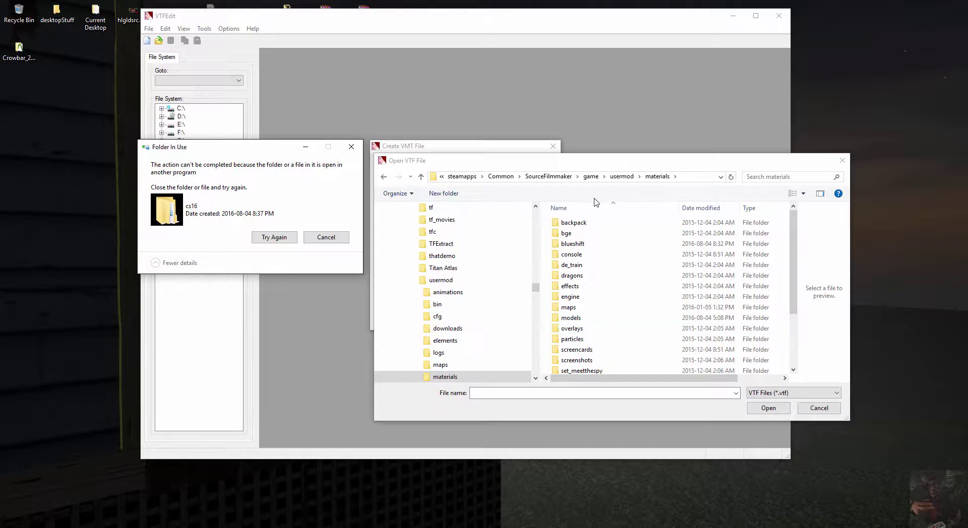
{"action": "left_click_drag", "start_coordinate": [572, 244], "coordinate": [593, 319]}
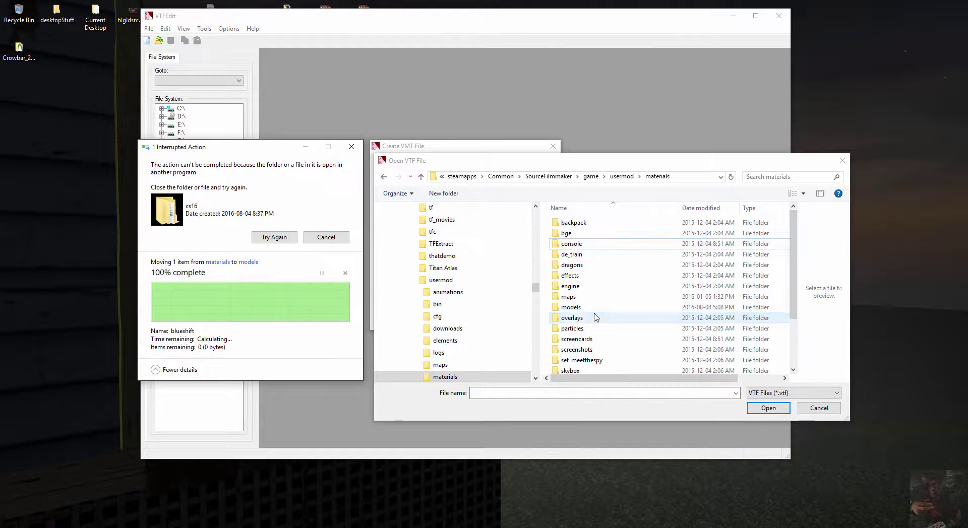
{"action": "scroll", "coordinate": [596, 317], "scroll_direction": "down", "scroll_amount": 2}
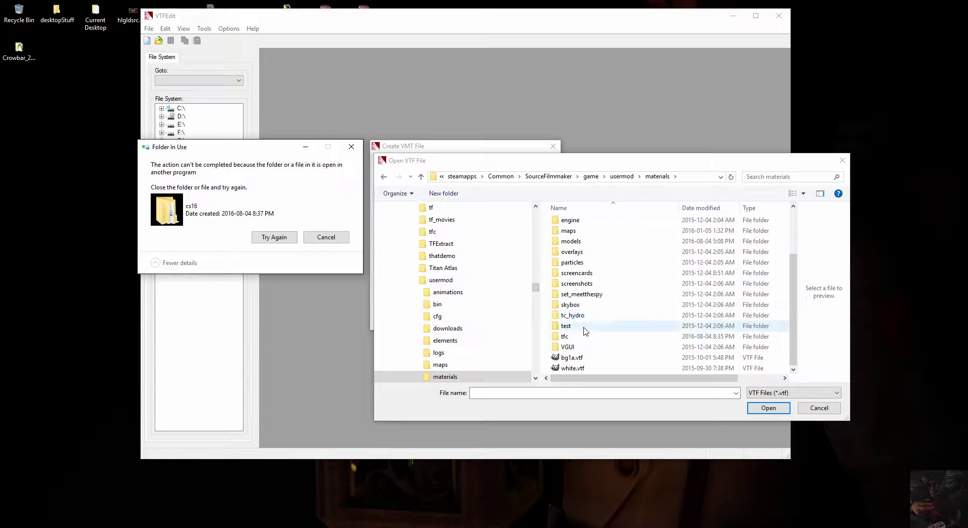
{"action": "left_click_drag", "start_coordinate": [580, 340], "coordinate": [587, 243]}
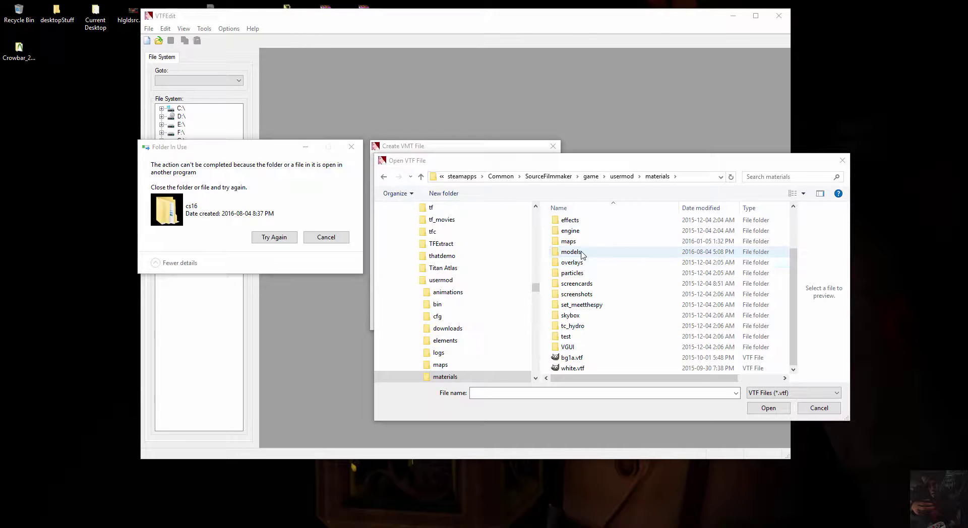
Choose models\blueshift\crowbar\crowbar.vtf as Base Texture 1 and cancel the pending Folder In Use prompt for cs16
{"action": "double_click", "coordinate": [572, 252]}
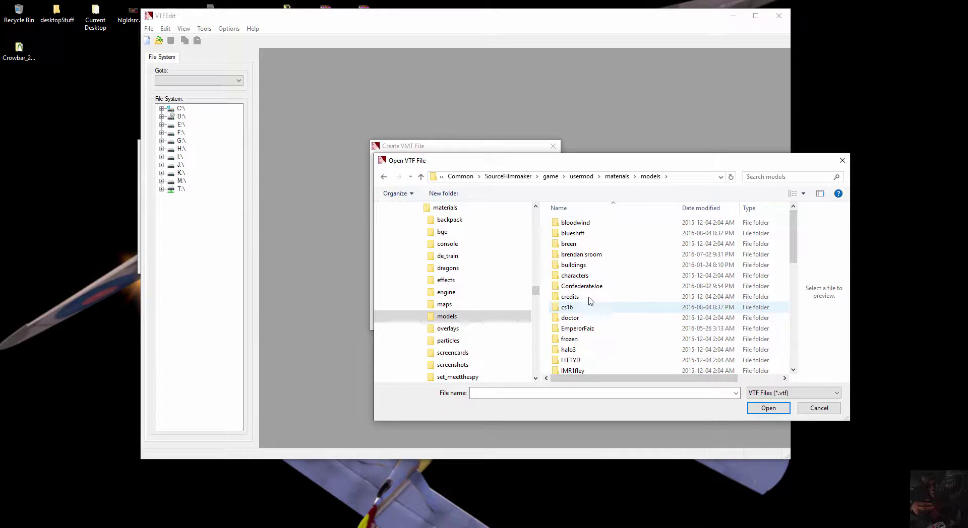
{"action": "scroll", "coordinate": [571, 243], "scroll_direction": "down", "scroll_amount": 1}
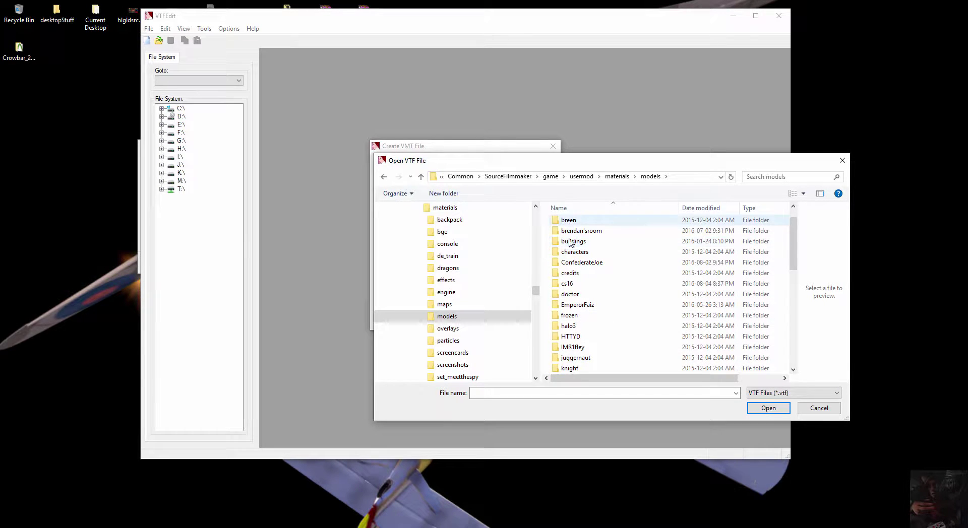
{"action": "scroll", "coordinate": [573, 267], "scroll_direction": "down", "scroll_amount": 2}
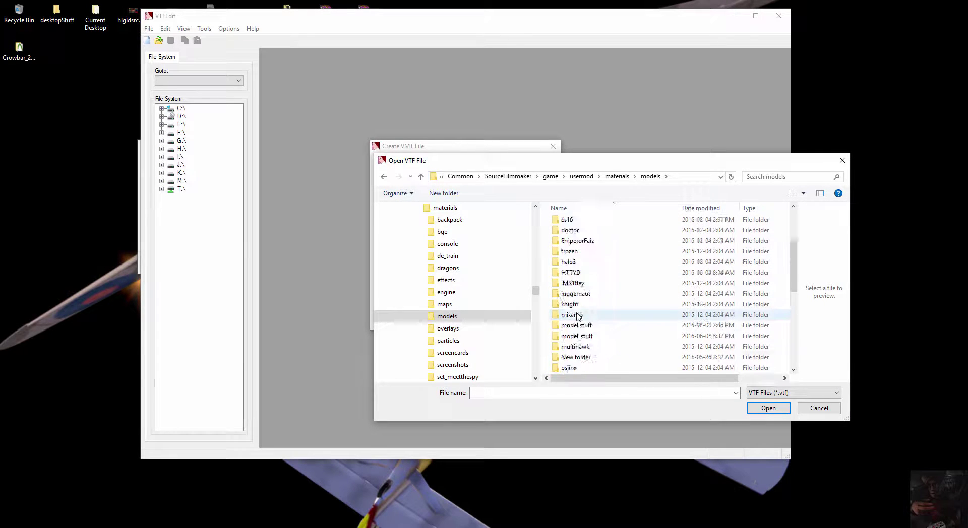
{"action": "scroll", "coordinate": [579, 316], "scroll_direction": "up", "scroll_amount": 3}
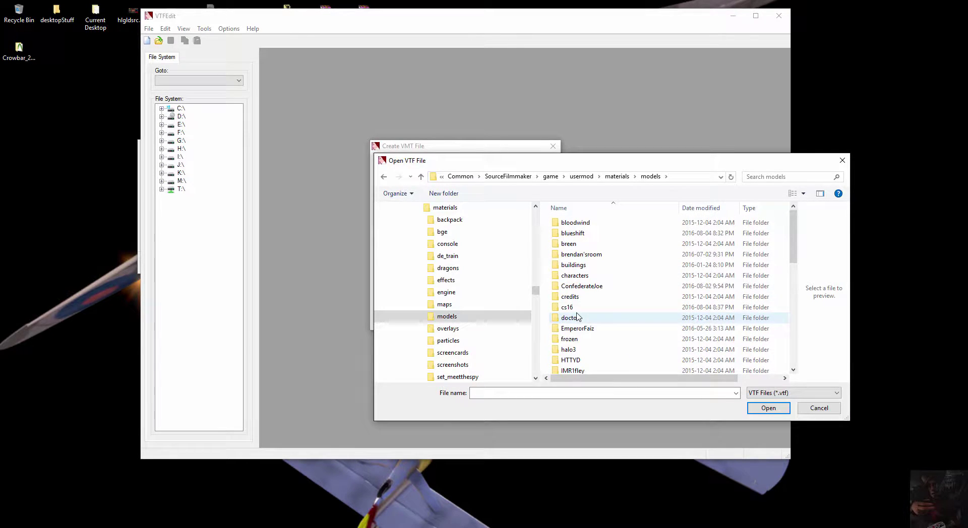
{"action": "double_click", "coordinate": [572, 234]}
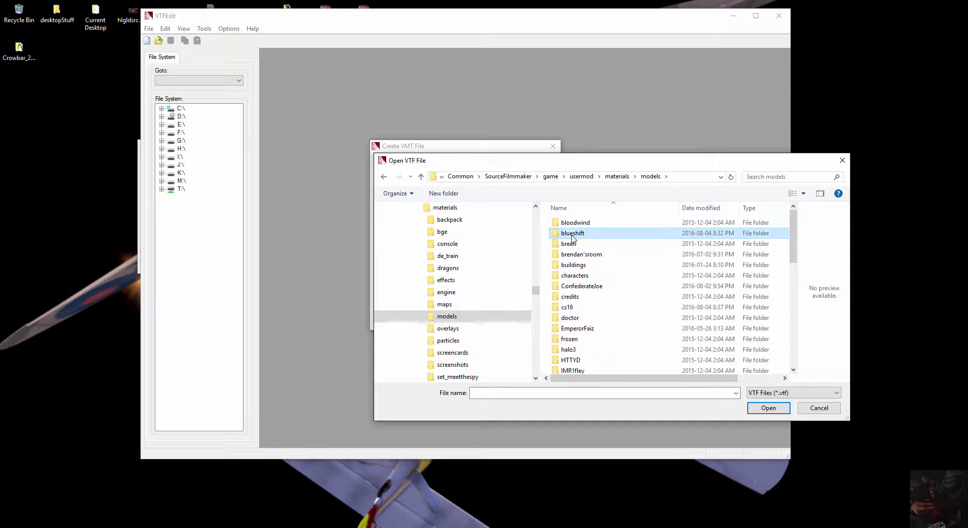
{"action": "double_click", "coordinate": [572, 225]}
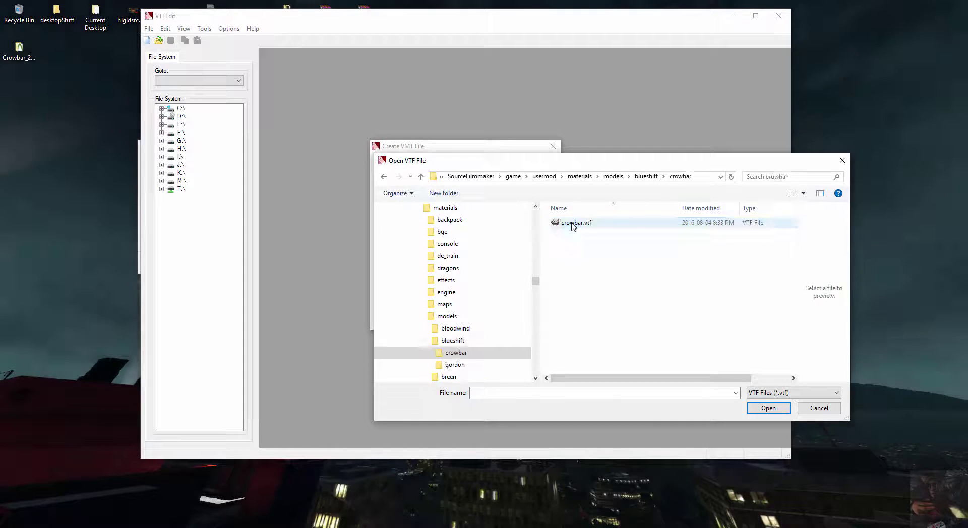
{"action": "left_click", "coordinate": [573, 225]}
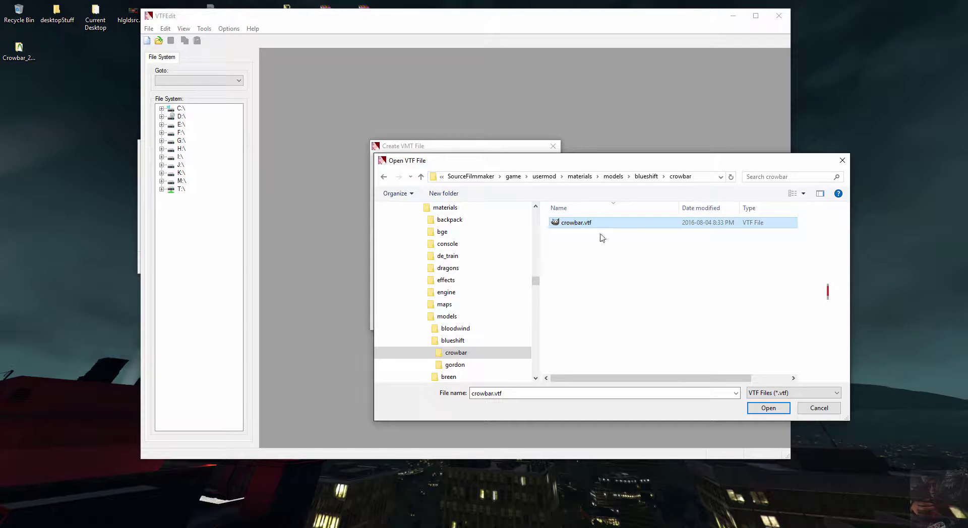
{"action": "left_click", "coordinate": [768, 409]}
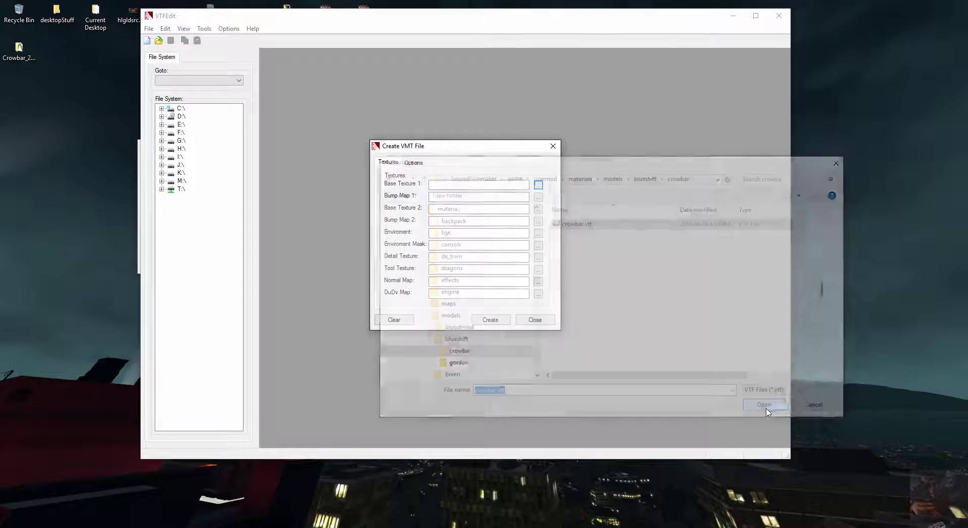
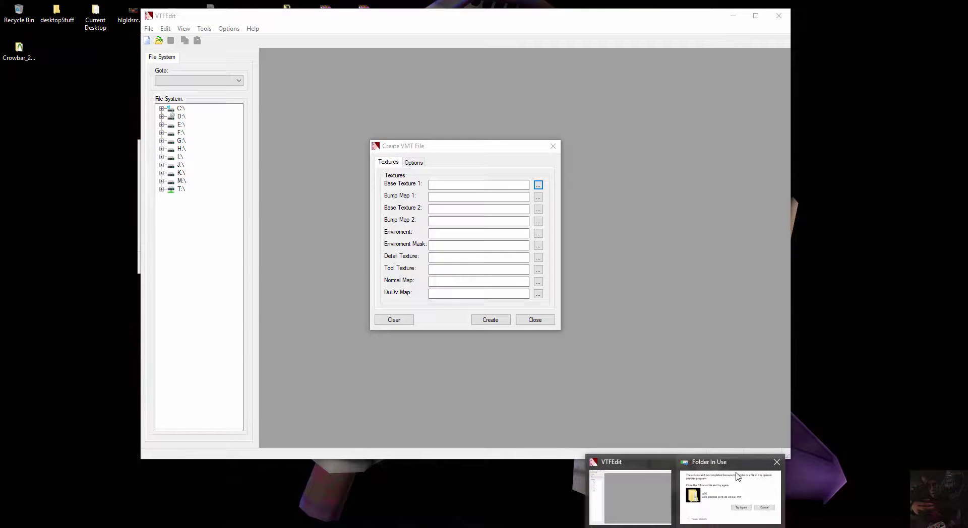
{"action": "left_click", "coordinate": [736, 477]}
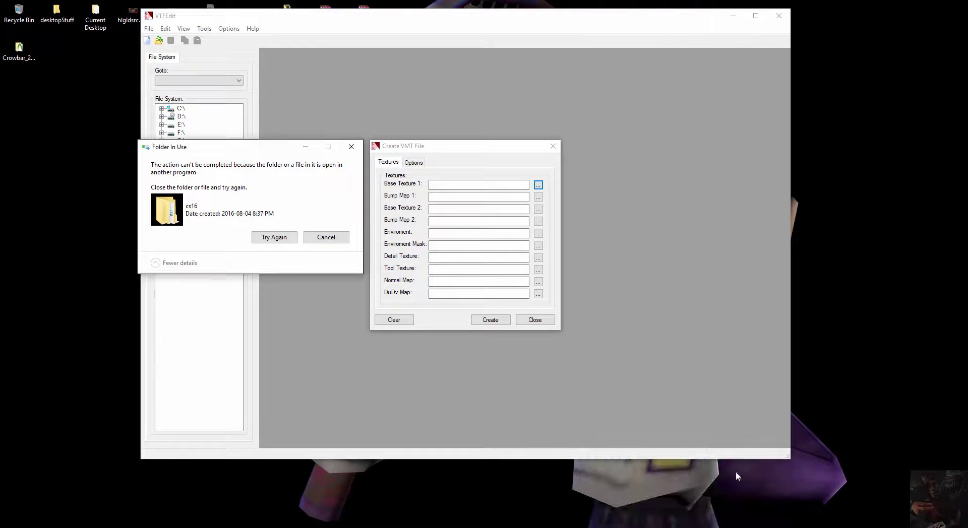
{"action": "left_click", "coordinate": [328, 239]}
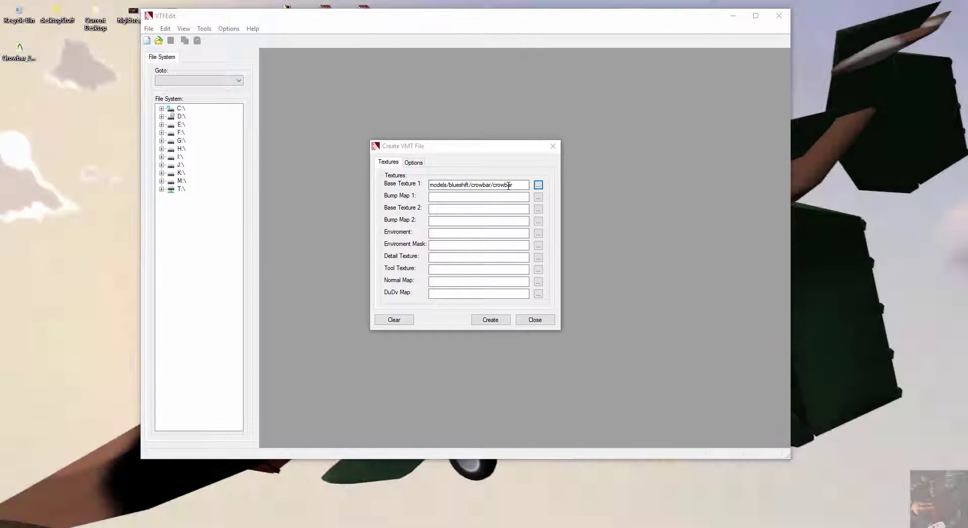
Reselect crowbar.vtf as Base Texture 1 and create the VMT as crowbar.vmt in the blueshift\crowbar folder
{"action": "left_click", "coordinate": [537, 186]}
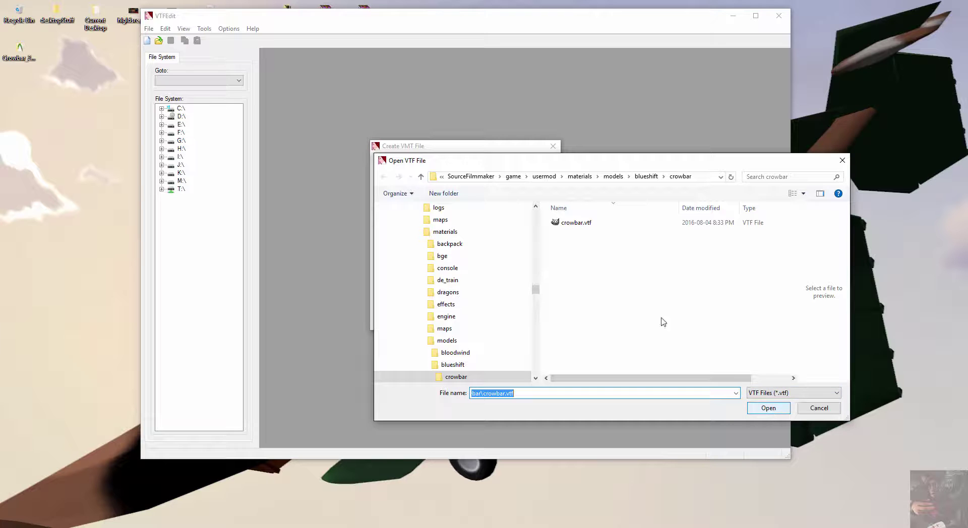
{"action": "left_click", "coordinate": [567, 223]}
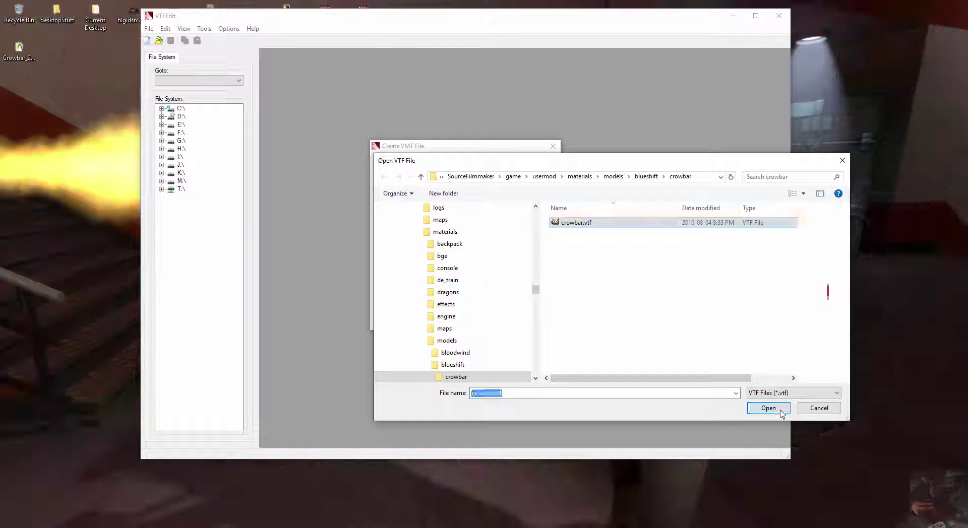
{"action": "left_click", "coordinate": [768, 409]}
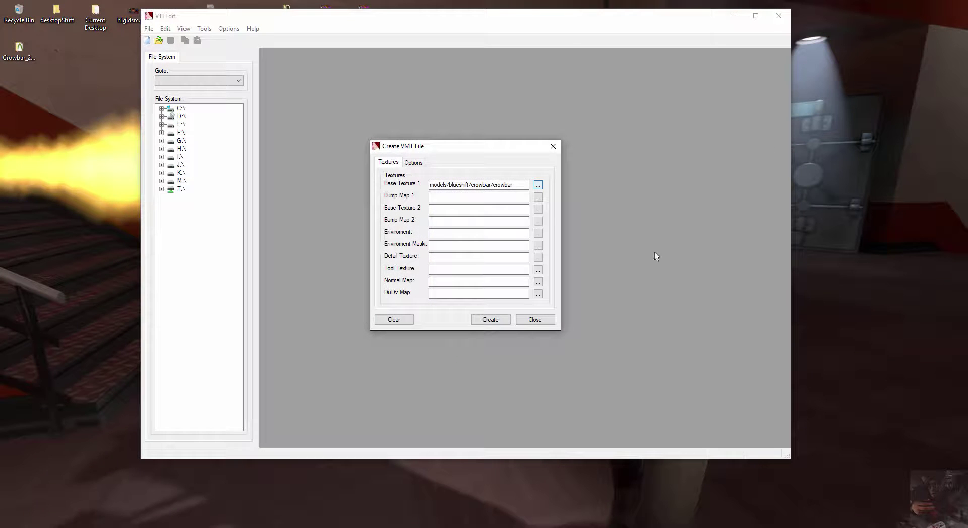
{"action": "left_click", "coordinate": [490, 321]}
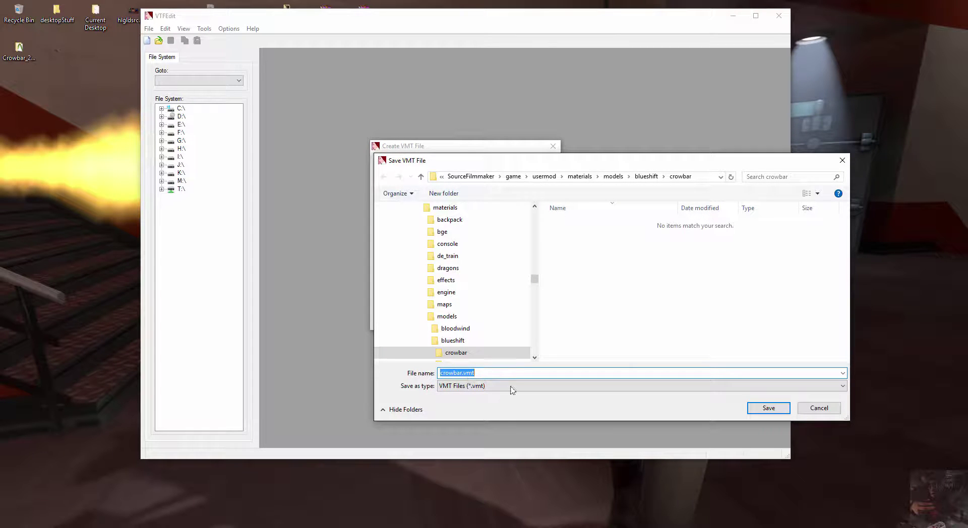
{"action": "left_click", "coordinate": [768, 409]}
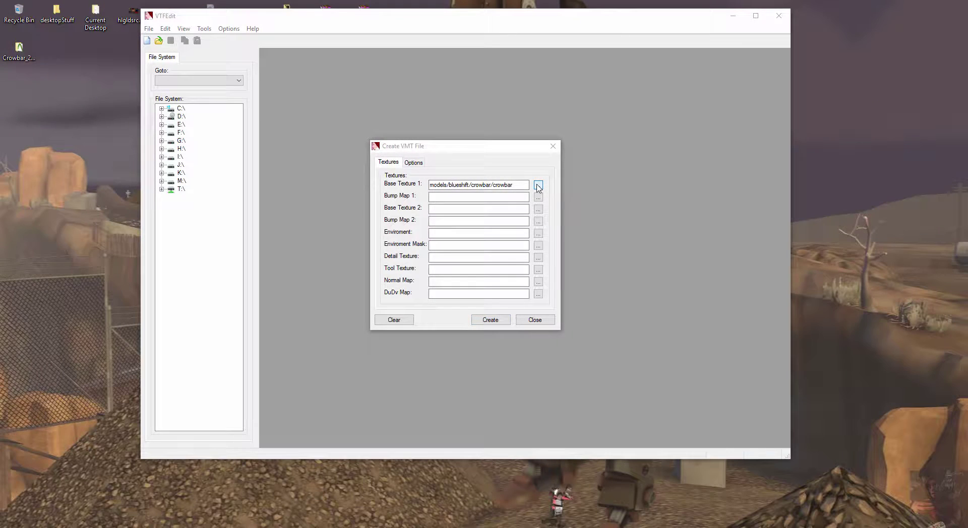
Set Base Texture 1 to dm_base.vtf from the models\blueshift\gordon folder
{"action": "left_click", "coordinate": [537, 186]}
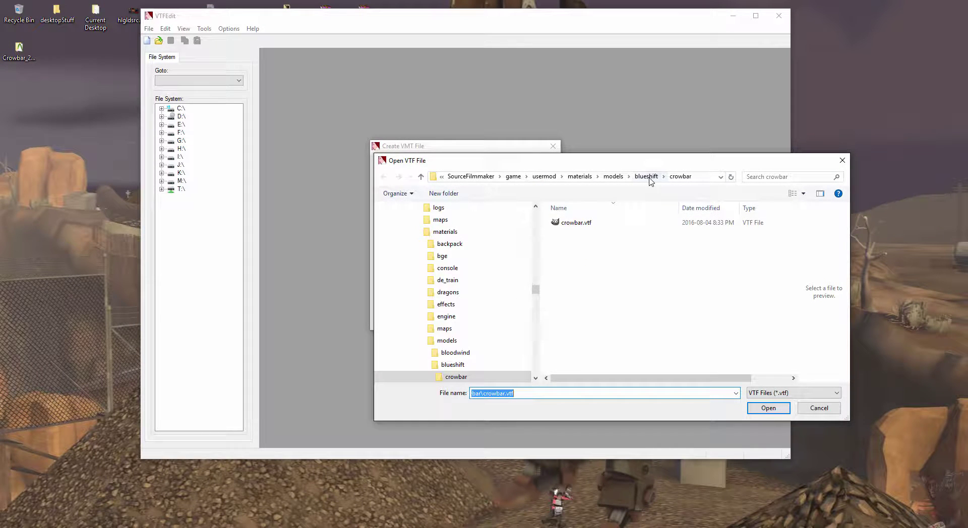
{"action": "left_click", "coordinate": [648, 176]}
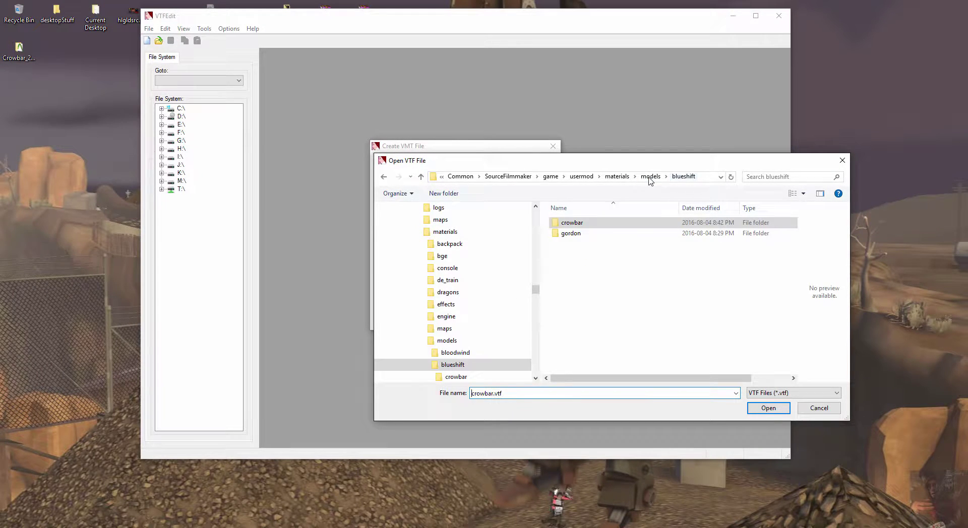
{"action": "left_click", "coordinate": [582, 236]}
{"action": "double_click", "coordinate": [582, 234]}
{"action": "double_click", "coordinate": [579, 223]}
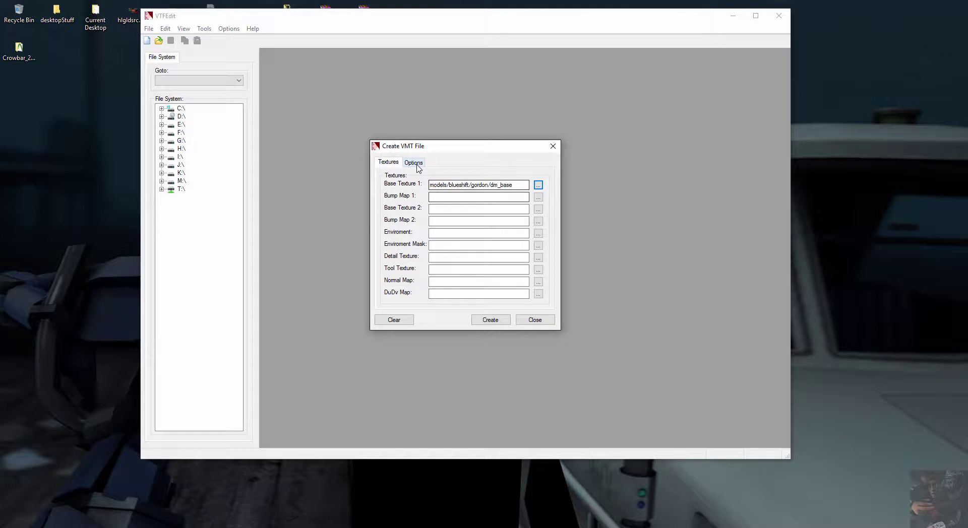
Review the VMT creation options for dm_base, checking the shader, the No Cull setting and the available Surface 1 materials
{"action": "left_click", "coordinate": [414, 162]}
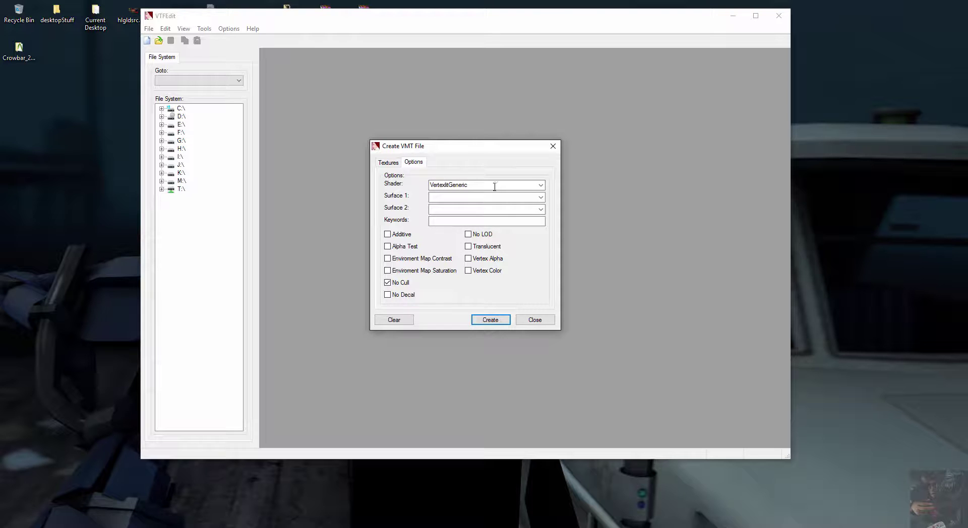
{"action": "left_click", "coordinate": [394, 165]}
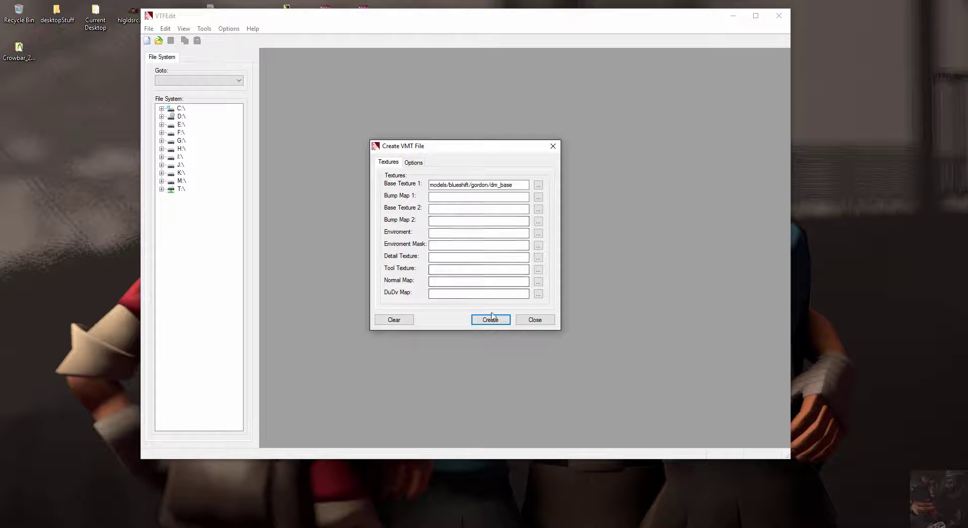
{"action": "left_click", "coordinate": [408, 163]}
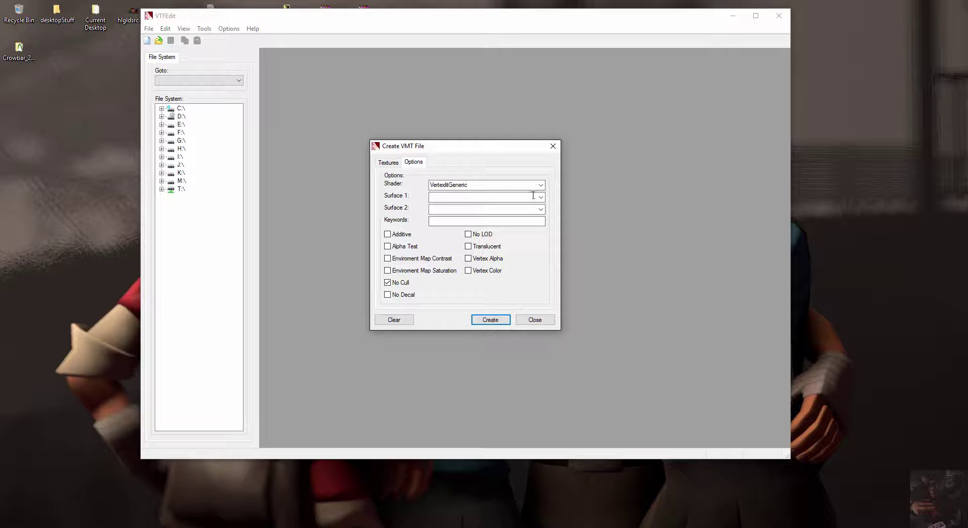
{"action": "left_click", "coordinate": [391, 166]}
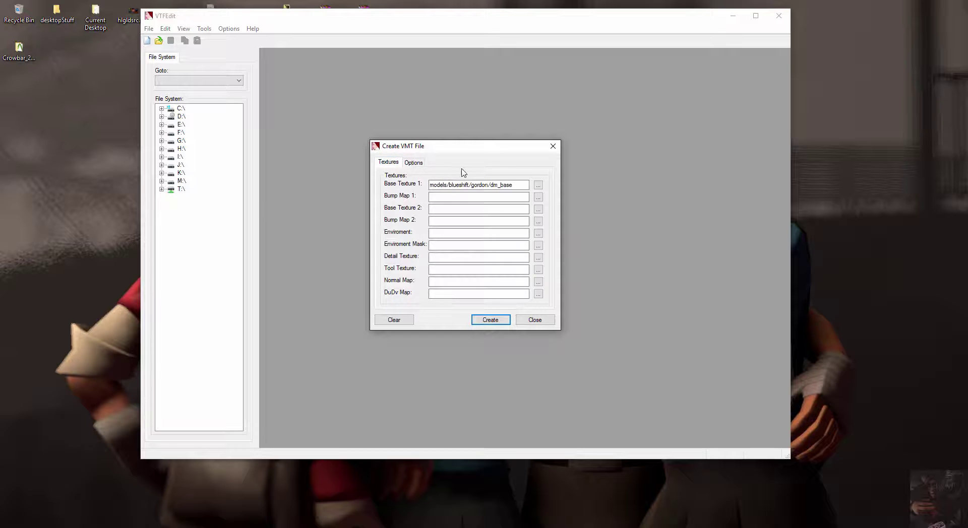
{"action": "left_click", "coordinate": [417, 164]}
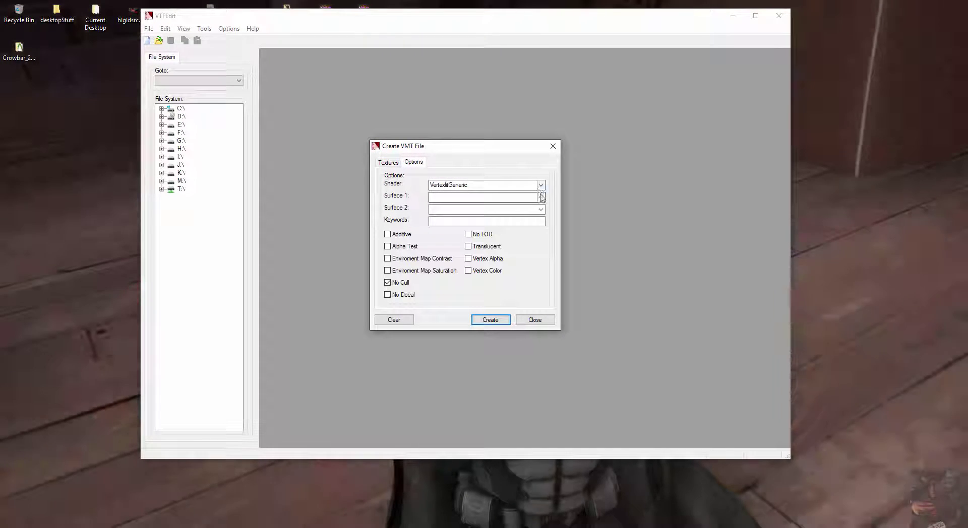
{"action": "left_click", "coordinate": [540, 196]}
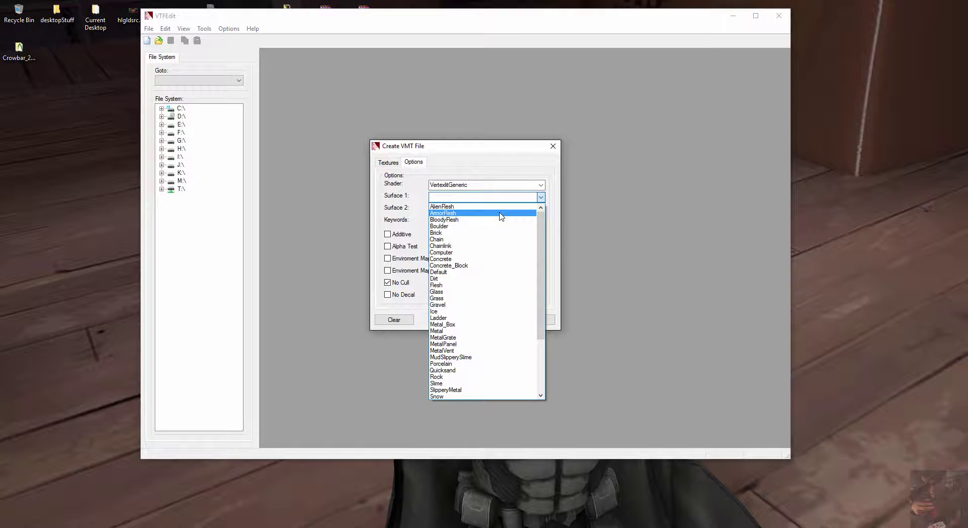
{"action": "left_click", "coordinate": [502, 213]}
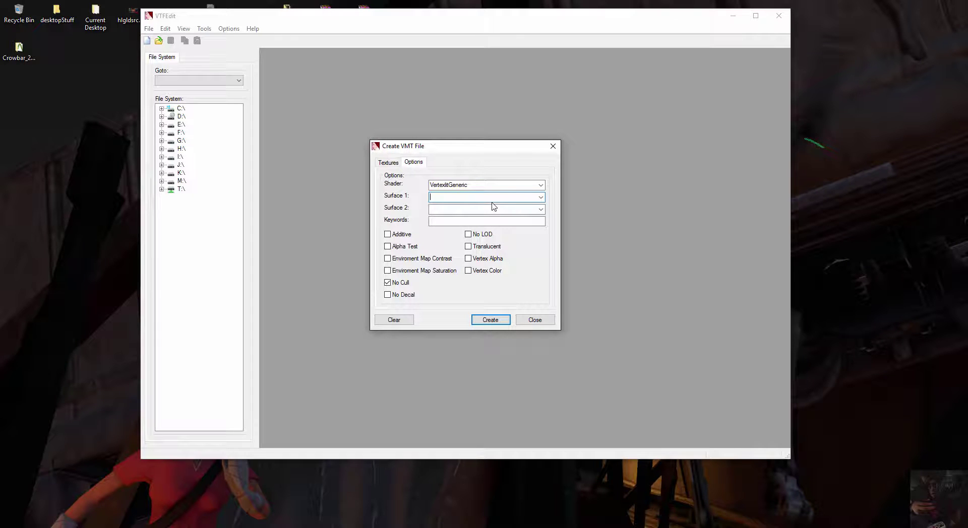
Create the VMT for the gordon base texture and save it as dm_base.vmt in the blueshift\gordon folder
{"action": "left_click", "coordinate": [387, 162]}
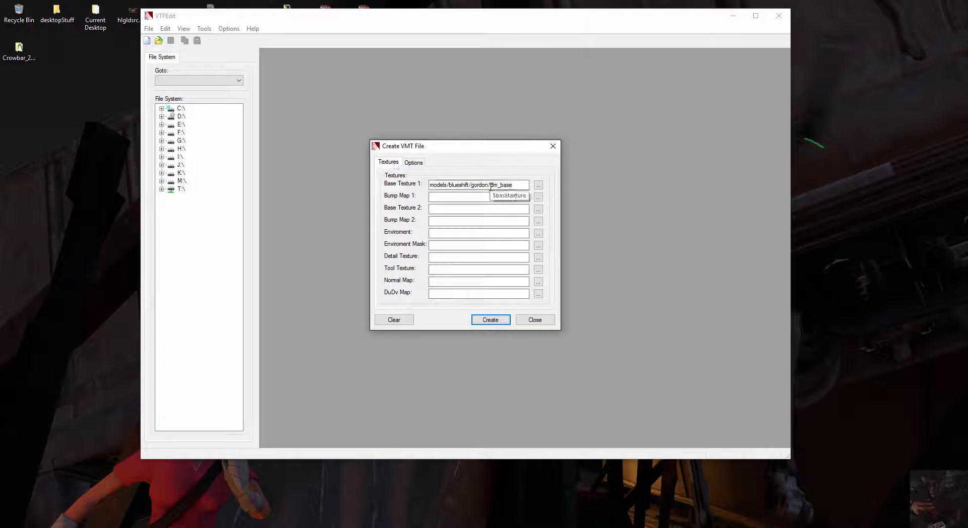
{"action": "left_click", "coordinate": [492, 322]}
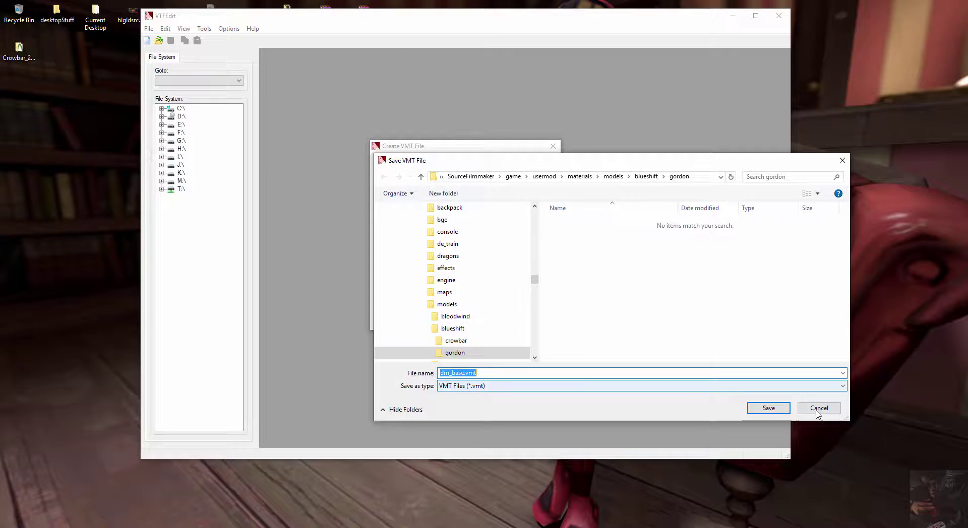
{"action": "left_click", "coordinate": [769, 408]}
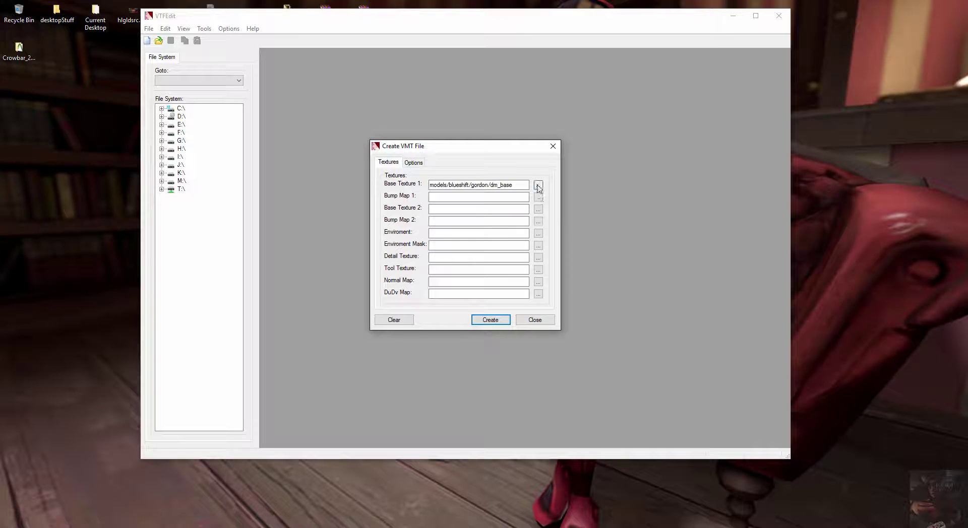
Set Base Texture 1 to dm_face.vtf and save its VMT as dm_face.vmt in the blueshift\gordon folder
{"action": "left_click", "coordinate": [538, 187]}
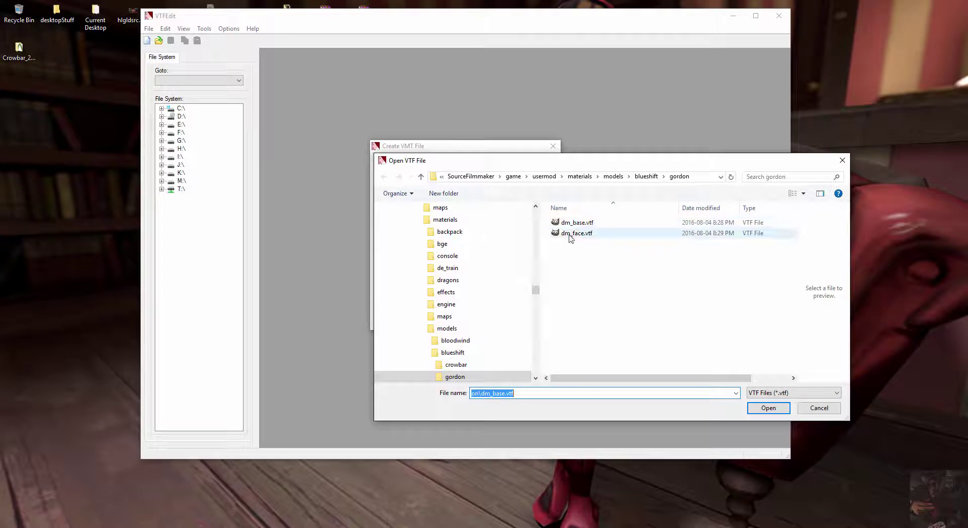
{"action": "left_click", "coordinate": [570, 234]}
{"action": "left_click", "coordinate": [769, 408]}
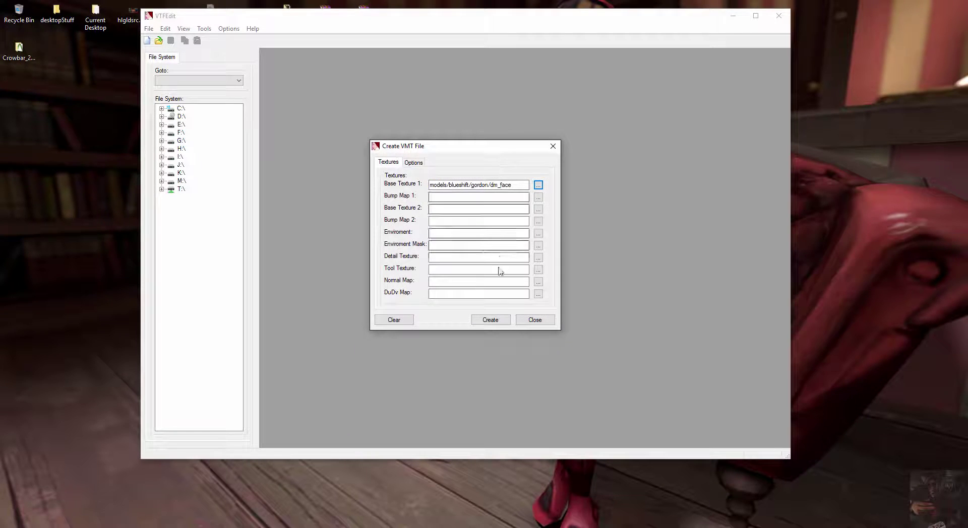
{"action": "left_click", "coordinate": [490, 320]}
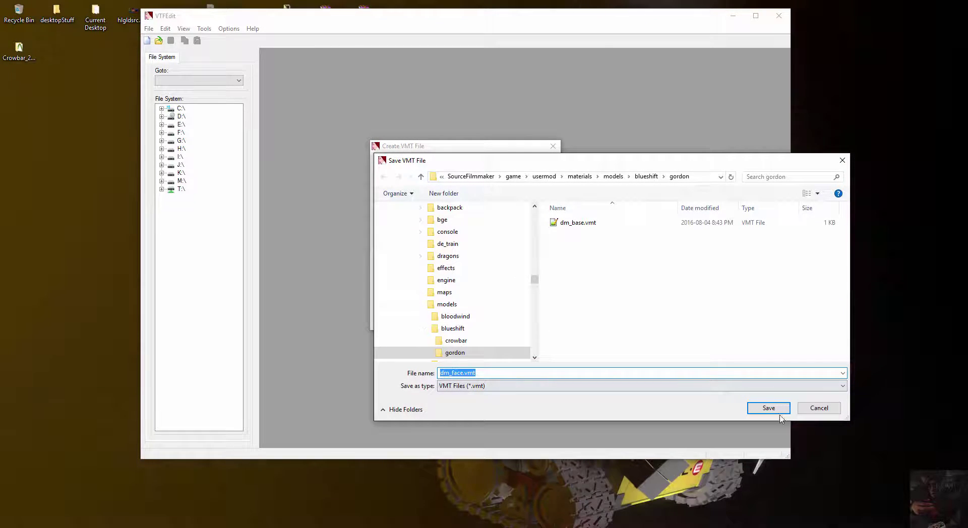
{"action": "left_click", "coordinate": [770, 408]}
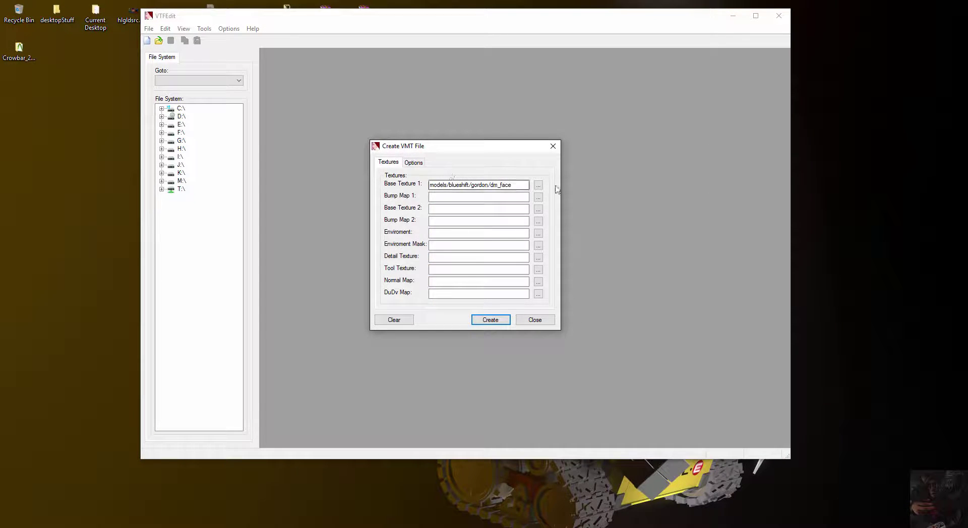
Set Base Texture 1 to guerilla_dmbase.vtf from the models\cs16\guerilla folder
{"action": "left_click", "coordinate": [539, 186]}
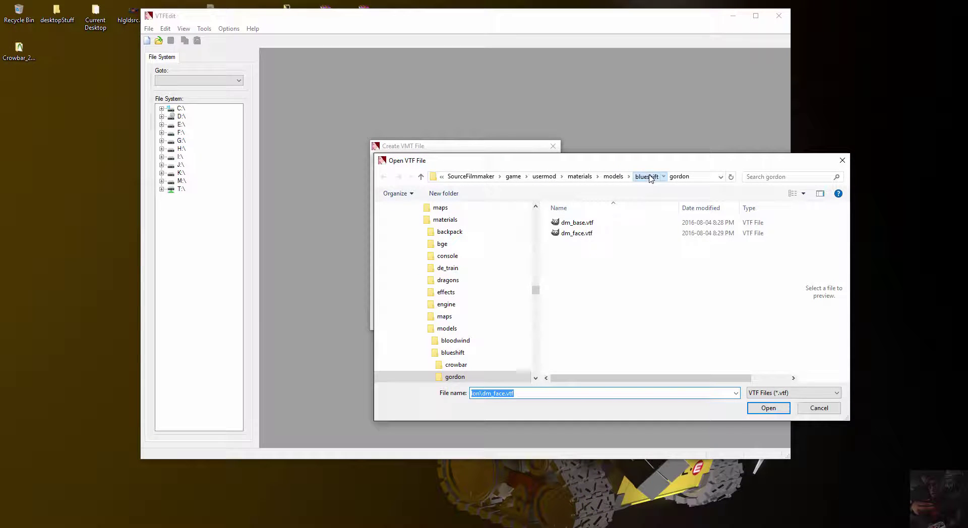
{"action": "left_click", "coordinate": [648, 176]}
{"action": "left_click", "coordinate": [621, 177]}
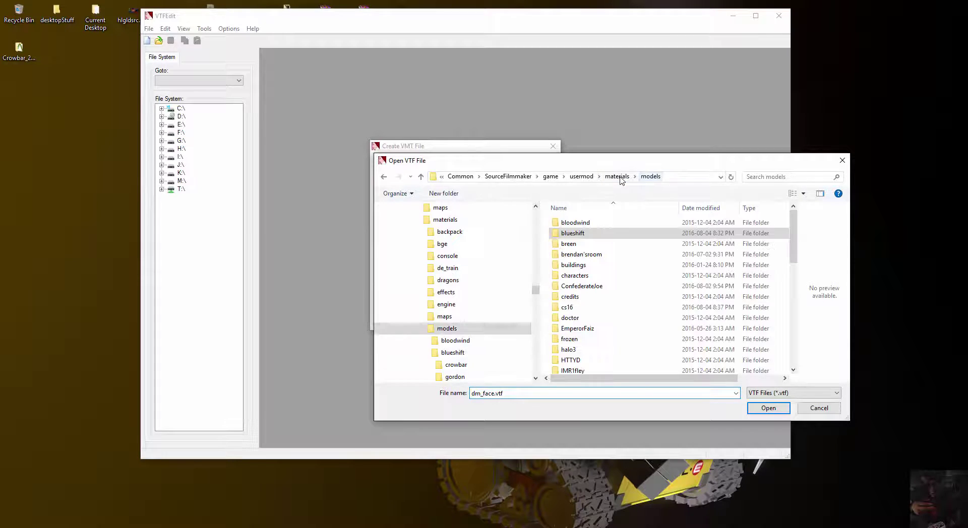
{"action": "double_click", "coordinate": [571, 308]}
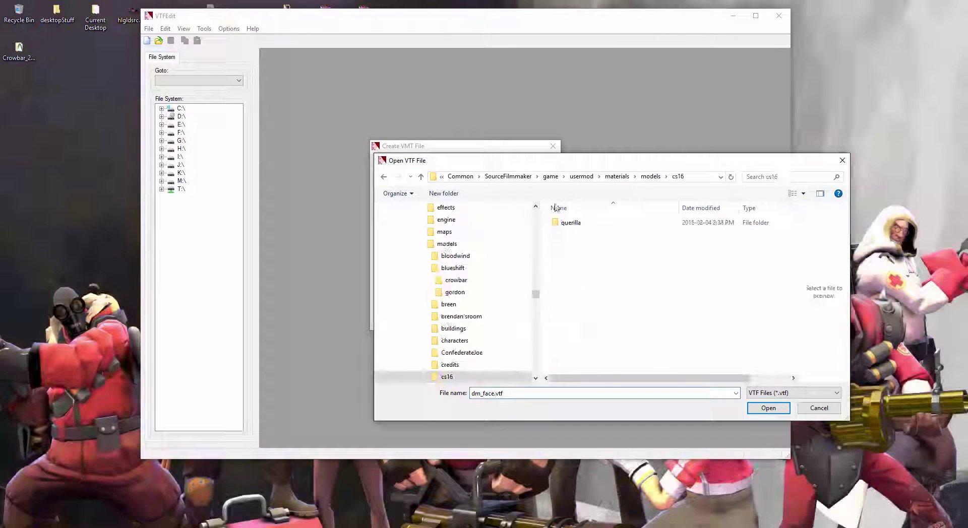
{"action": "double_click", "coordinate": [572, 223]}
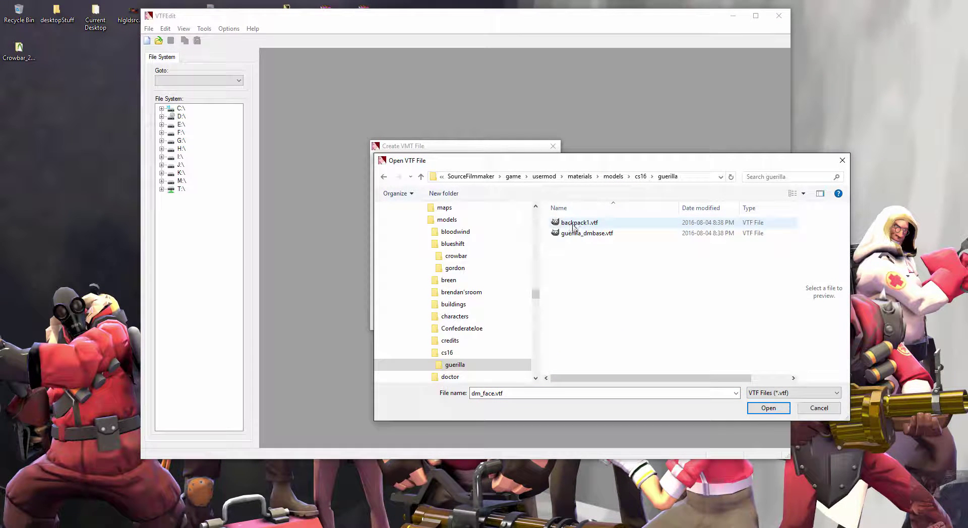
{"action": "left_click", "coordinate": [575, 233]}
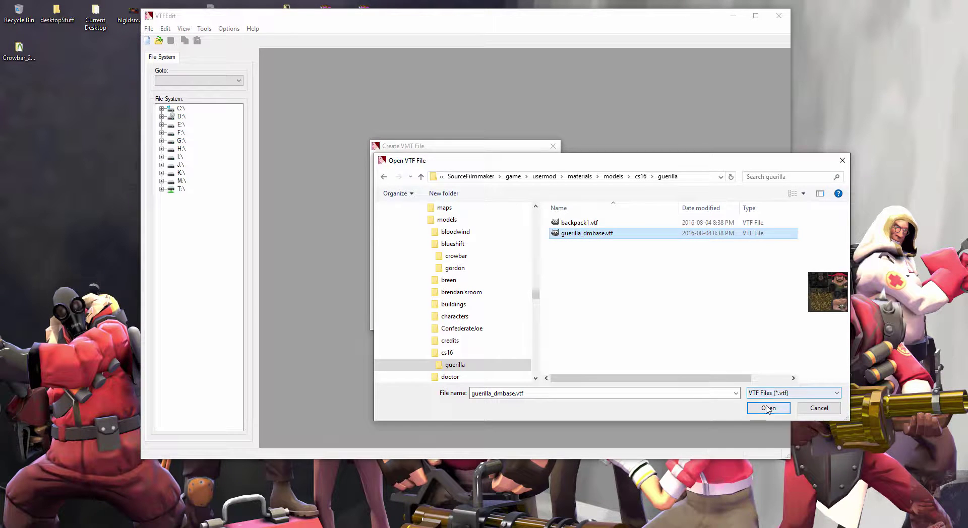
{"action": "left_click", "coordinate": [768, 407]}
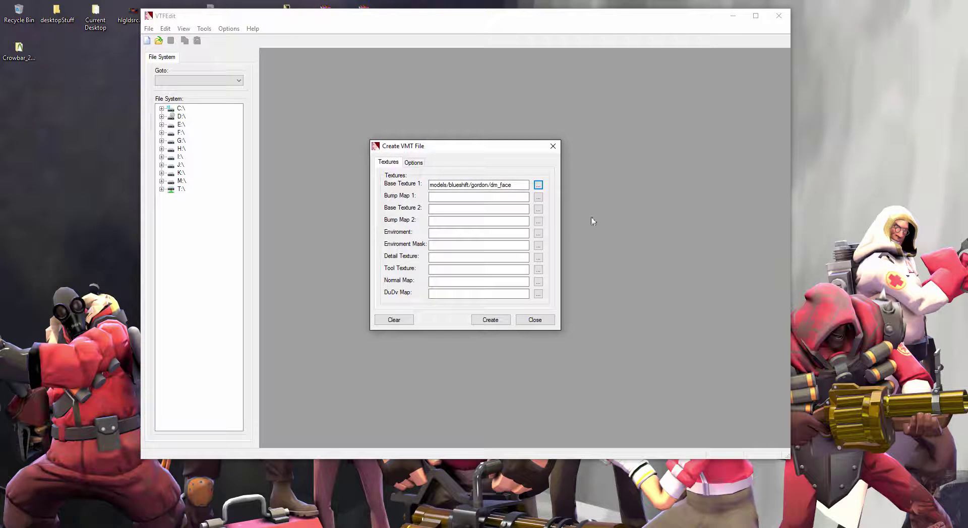
Create the VMT for the guerilla base texture and save it as guerilla_dmbase.vmt in the cs16\guerilla folder
{"action": "left_click", "coordinate": [492, 320]}
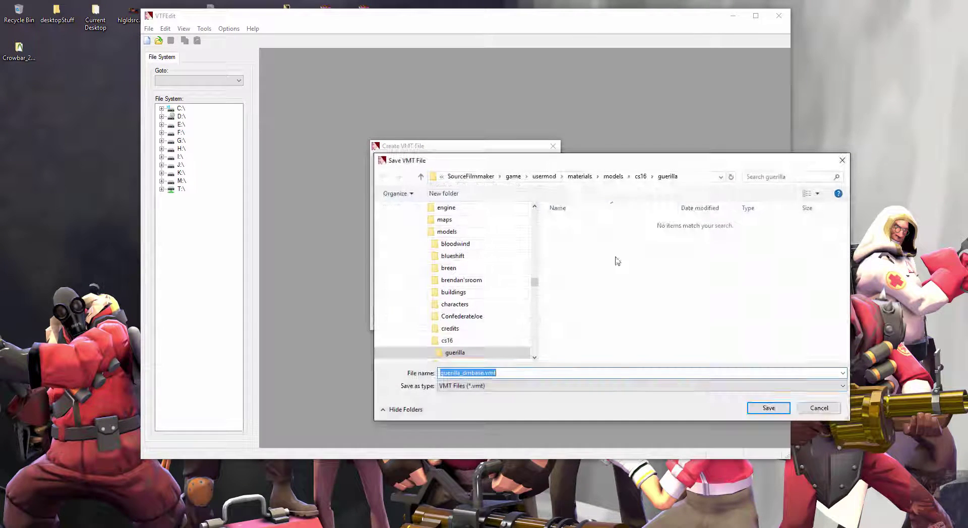
{"action": "left_click", "coordinate": [768, 408]}
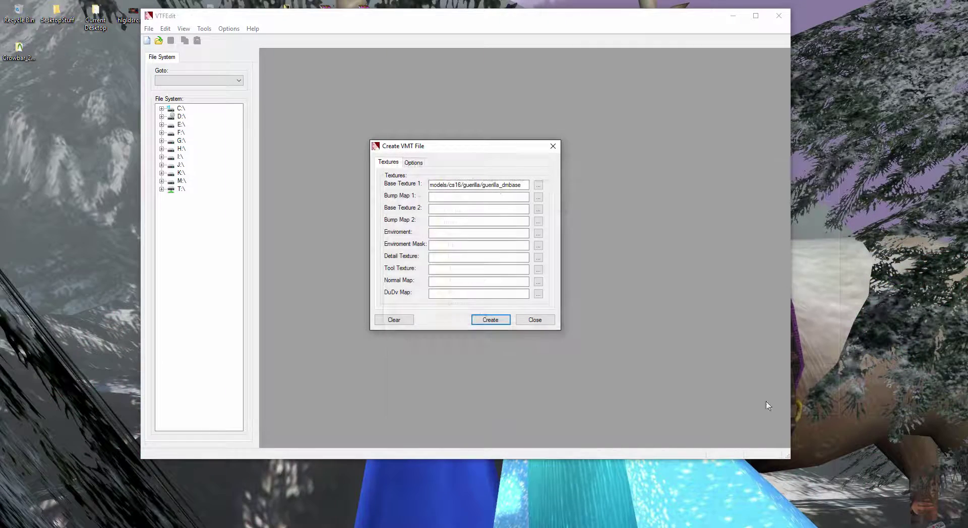
Set Base Texture 1 to backpack1.vtf and save its VMT as backpack1.vmt in the cs16\guerilla folder
{"action": "left_click", "coordinate": [539, 185]}
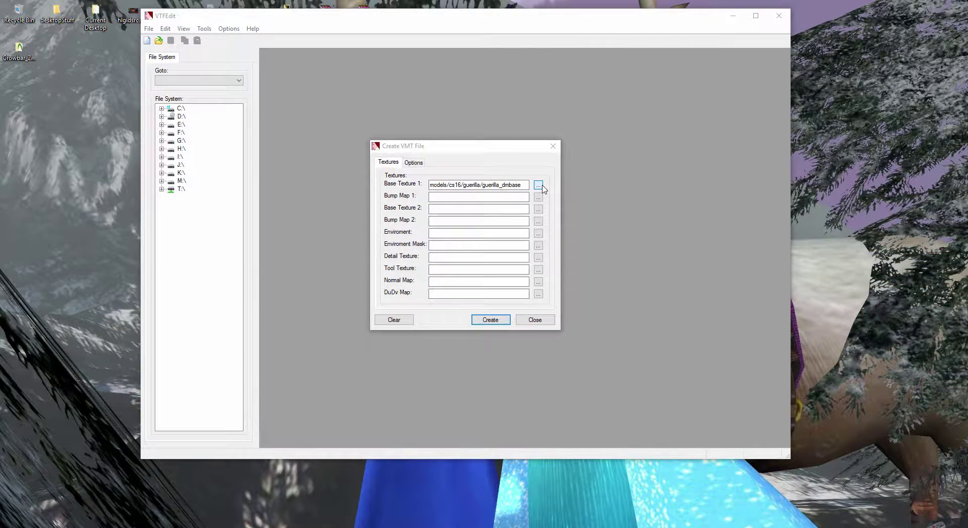
{"action": "left_click", "coordinate": [579, 223]}
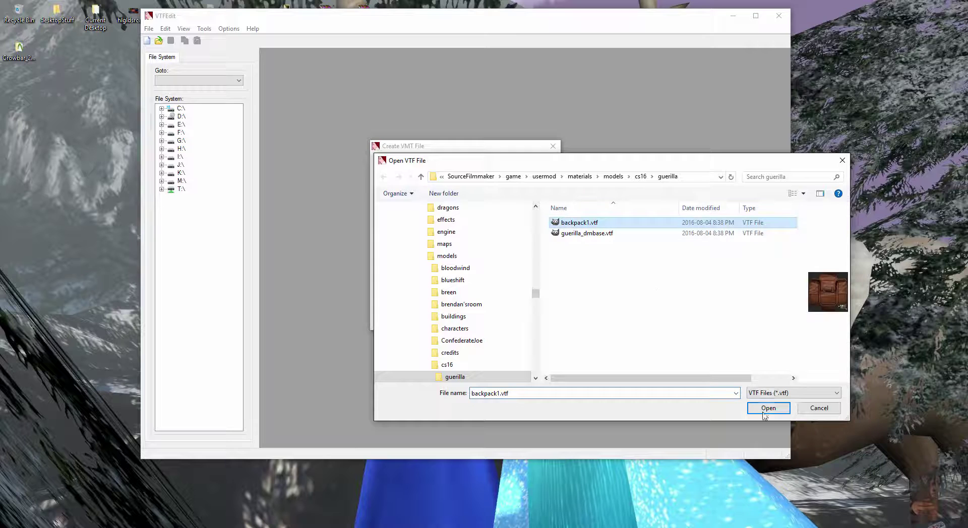
{"action": "left_click", "coordinate": [763, 414]}
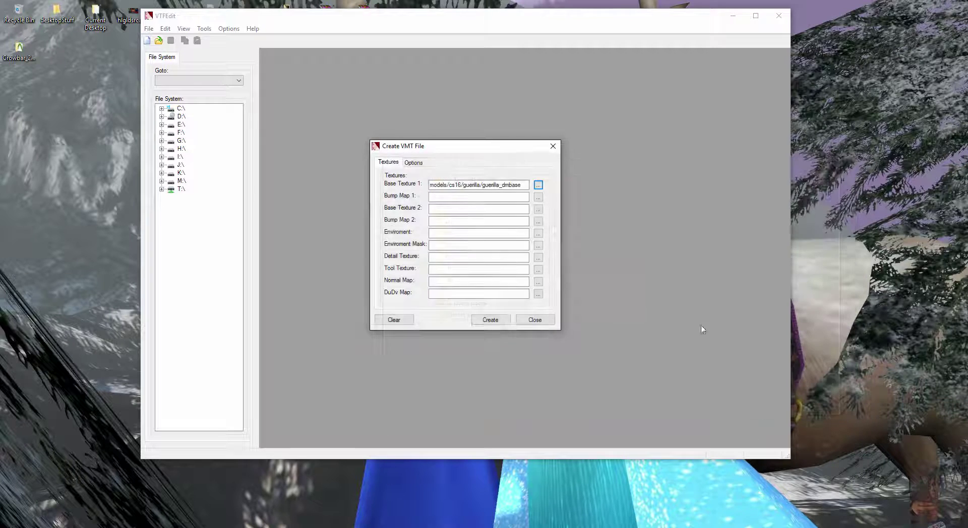
{"action": "left_click", "coordinate": [503, 321]}
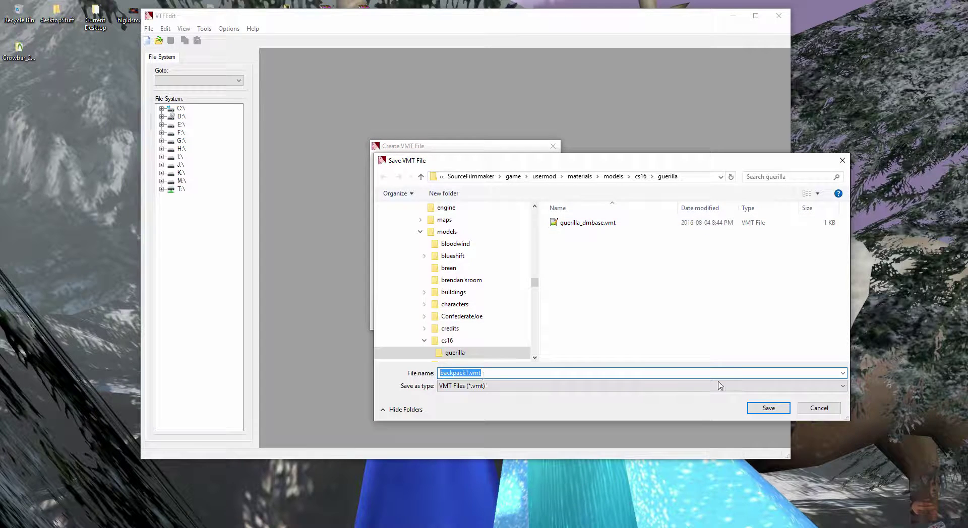
{"action": "left_click", "coordinate": [765, 406]}
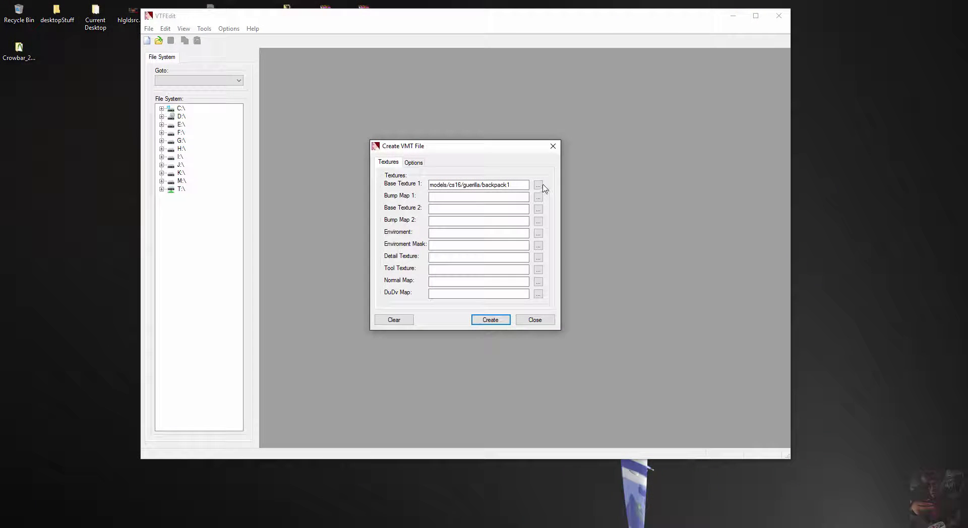
Set Base Texture 1 to remap1_160_191_223.vtf from the models\tfc\sniper folder
{"action": "left_click", "coordinate": [539, 185]}
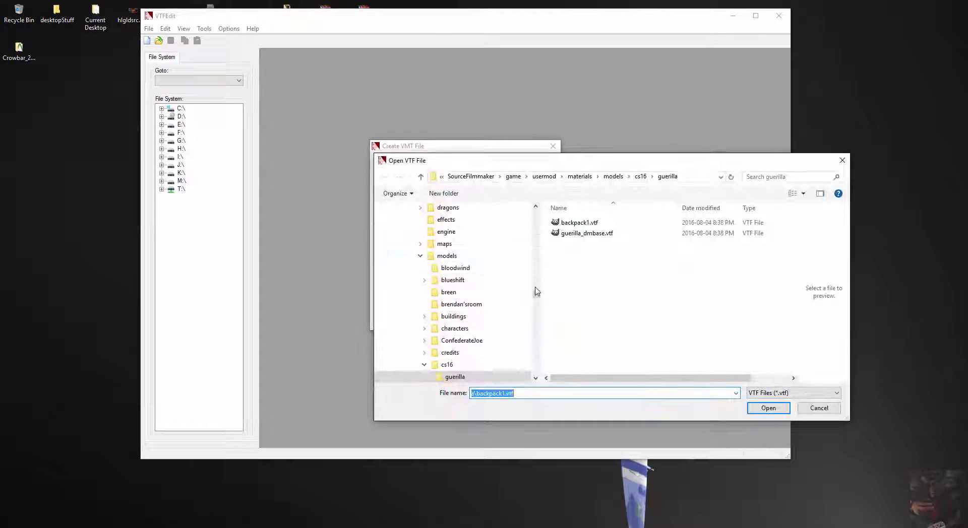
{"action": "left_click", "coordinate": [613, 176]}
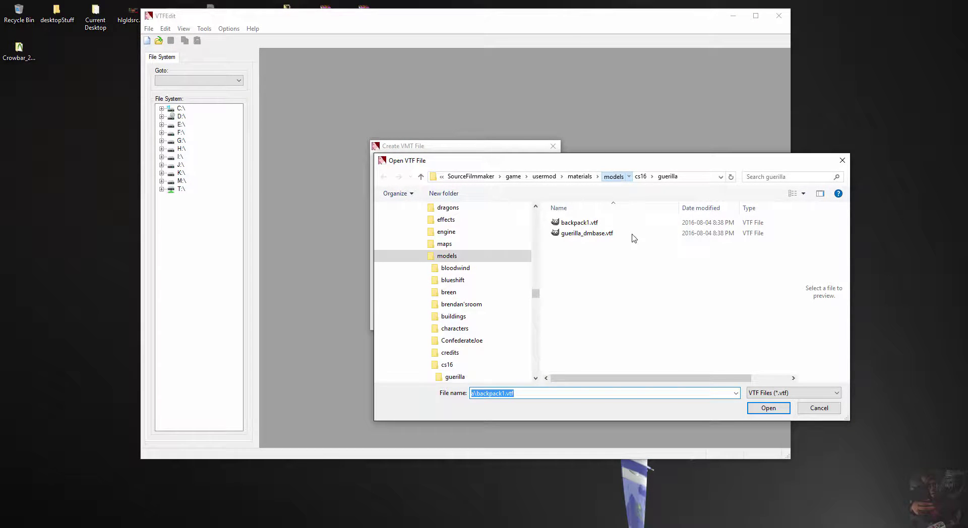
{"action": "scroll", "coordinate": [595, 350], "scroll_direction": "down", "scroll_amount": 10}
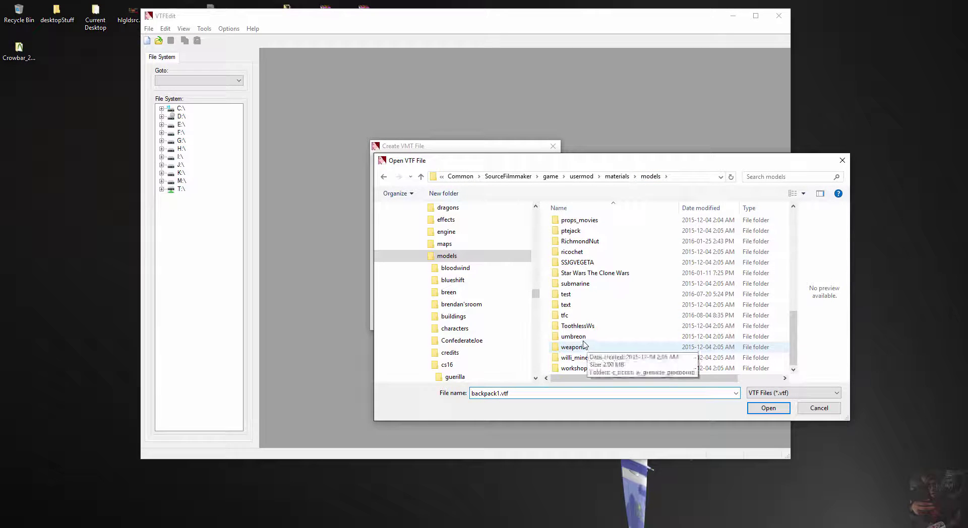
{"action": "double_click", "coordinate": [565, 315]}
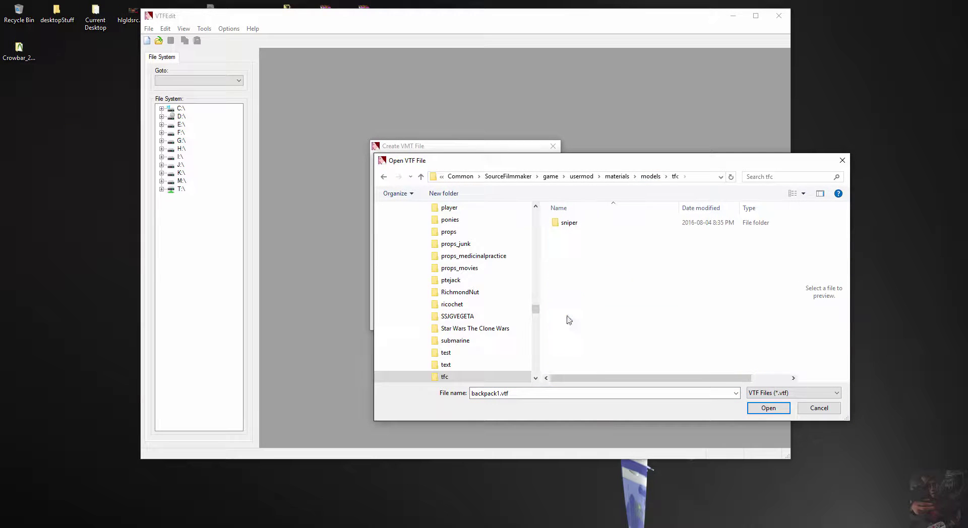
{"action": "double_click", "coordinate": [580, 223]}
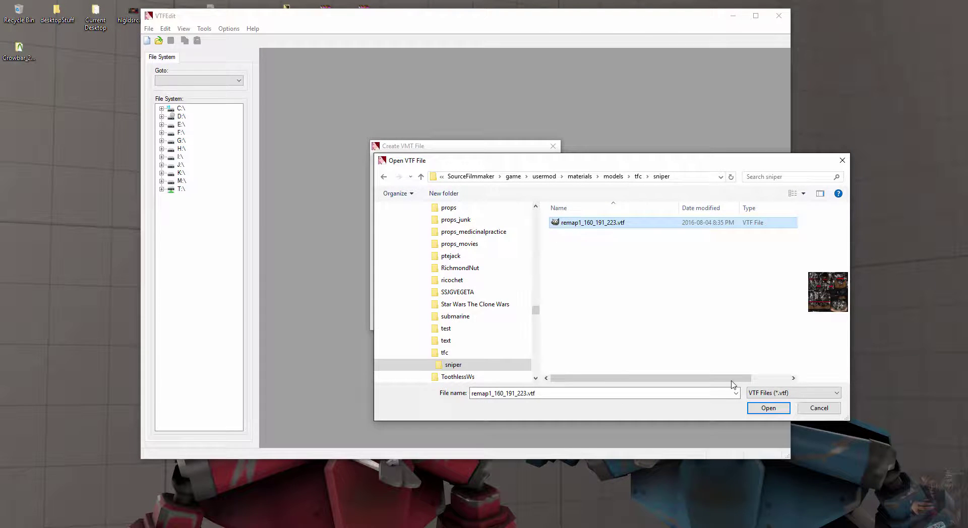
{"action": "left_click", "coordinate": [772, 411]}
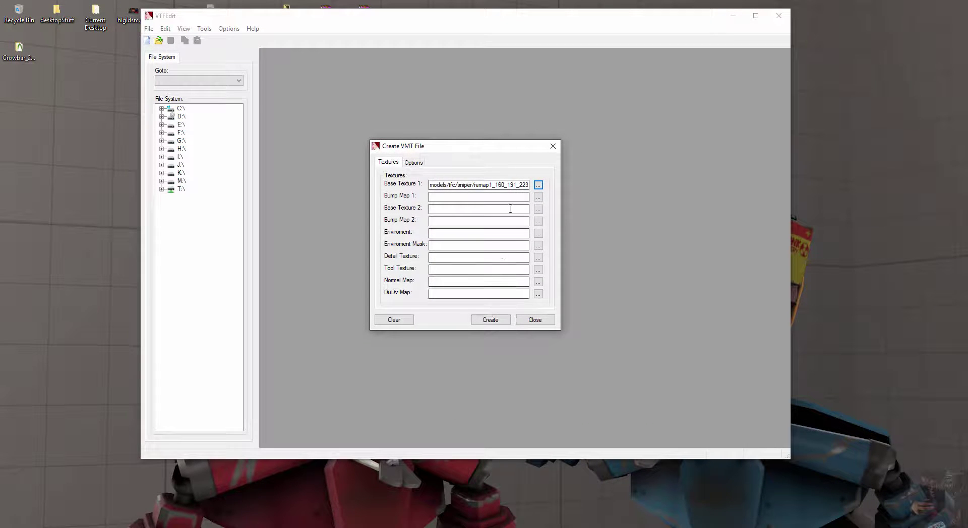
Save the sniper texture's VMT as remap1_160_191_223.vmt in the tfc\sniper folder, and close VTFEdit
{"action": "left_click", "coordinate": [491, 321]}
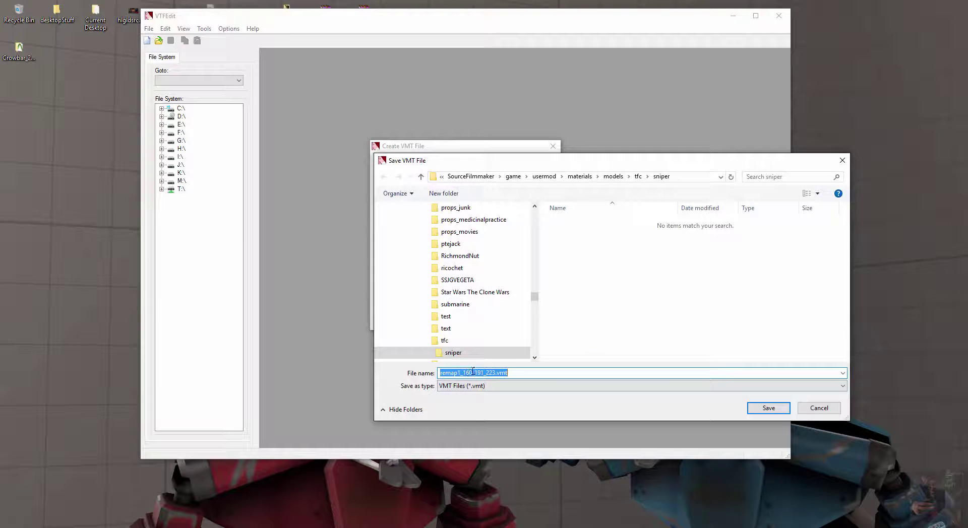
{"action": "left_click", "coordinate": [761, 408]}
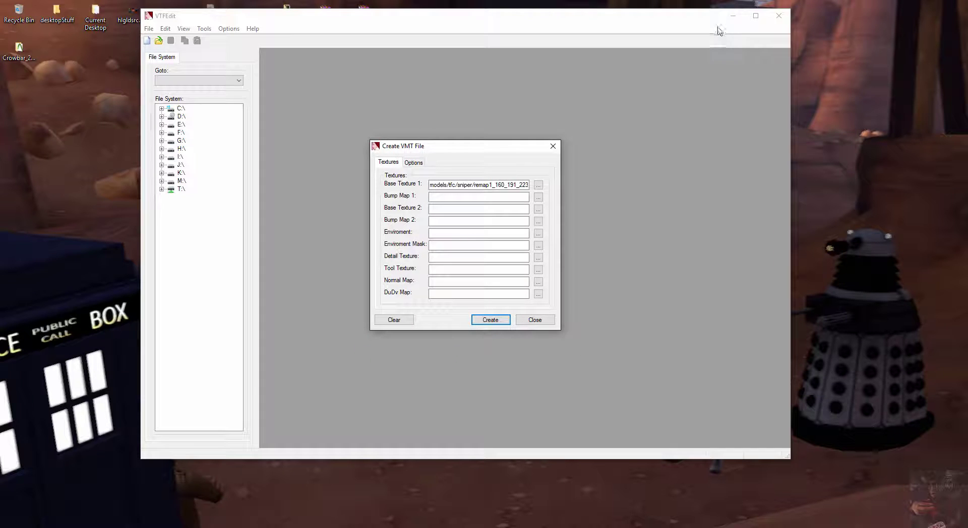
{"action": "left_click", "coordinate": [535, 320]}
{"action": "left_click", "coordinate": [780, 25]}
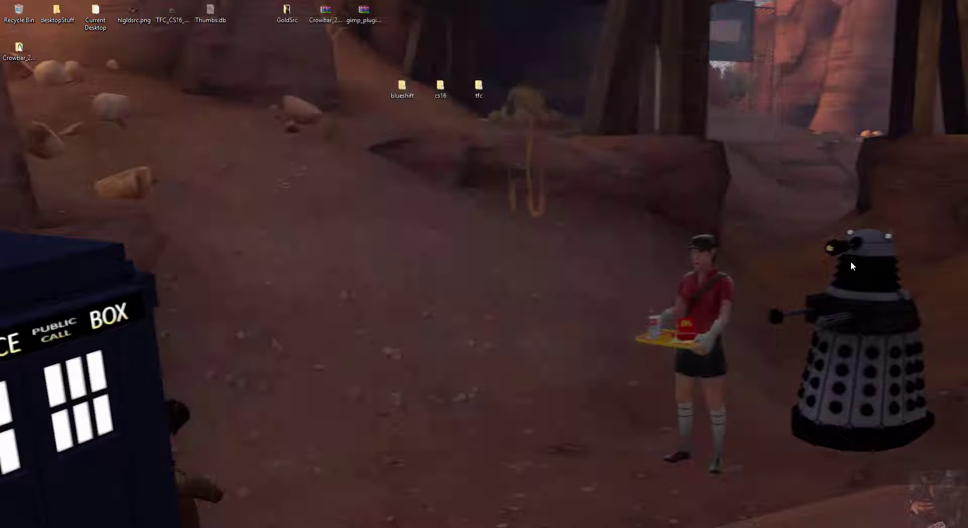